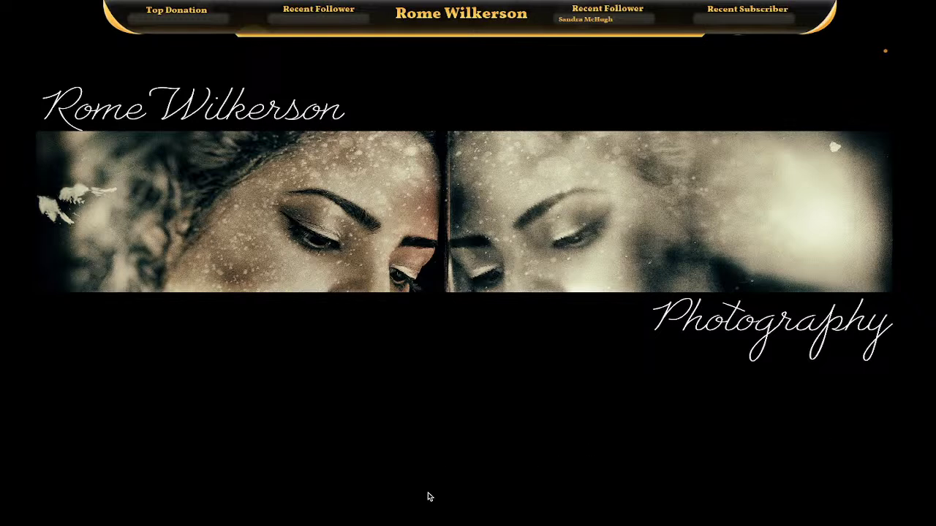
Bring the running Photoshop forward, check its version in About Photoshop, then minimise it
mouse_move(425, 523)
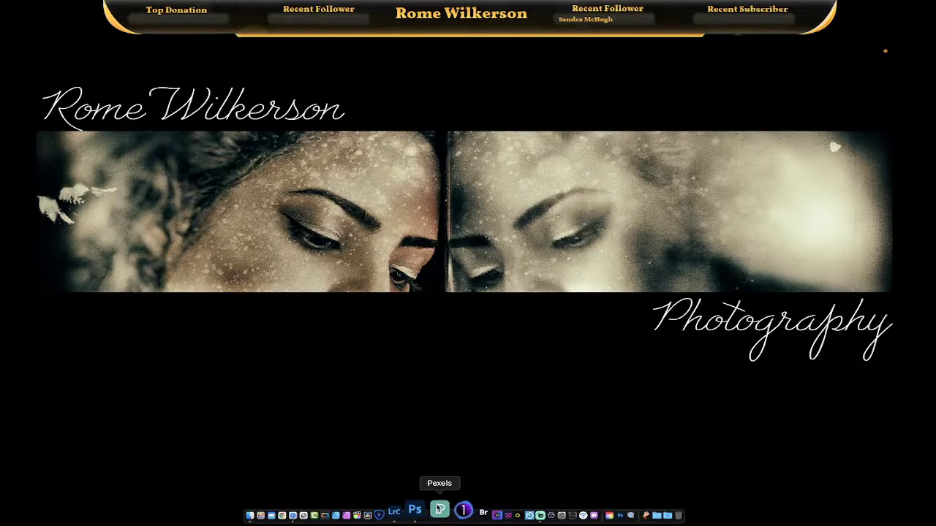
left_click(427, 510)
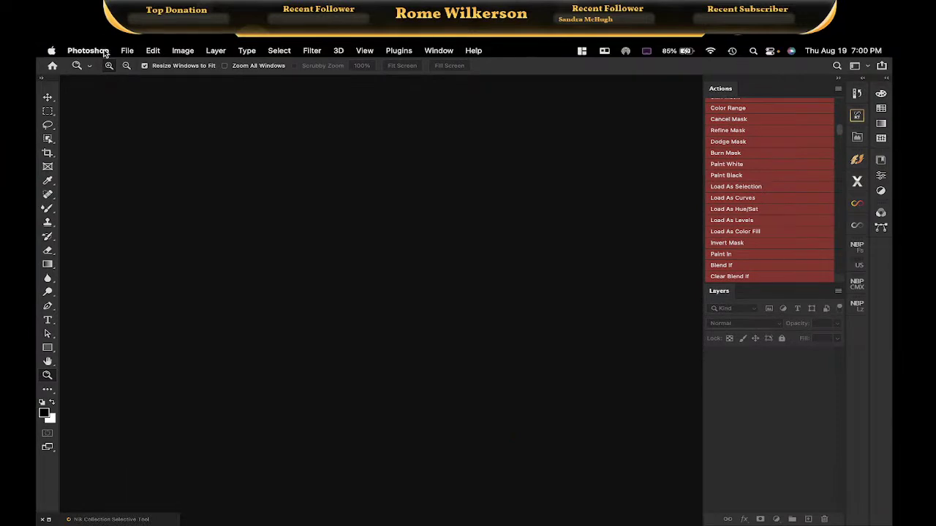
left_click(105, 51)
left_click(109, 66)
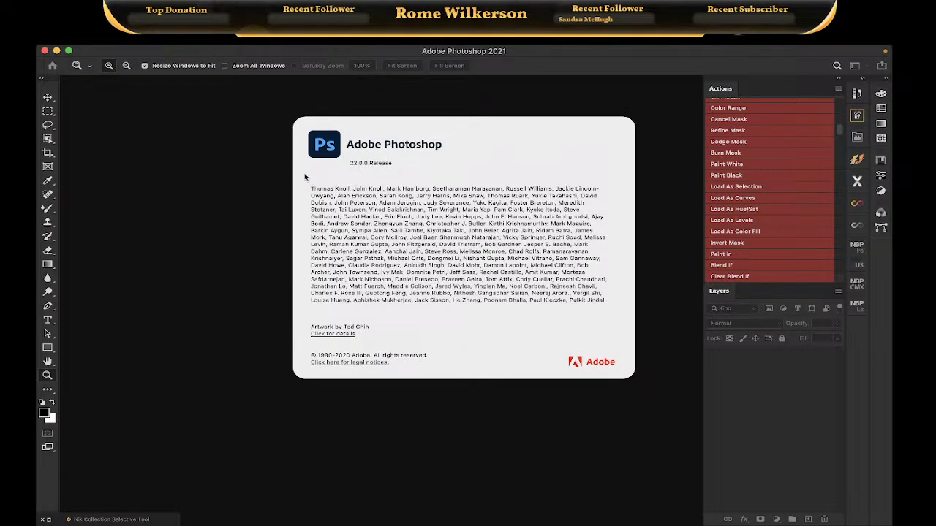
left_click(372, 180)
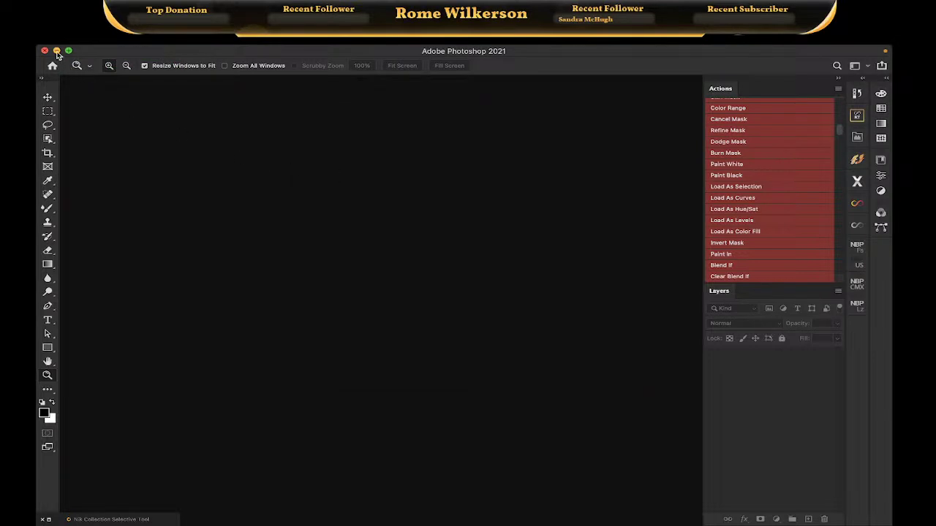
left_click(57, 51)
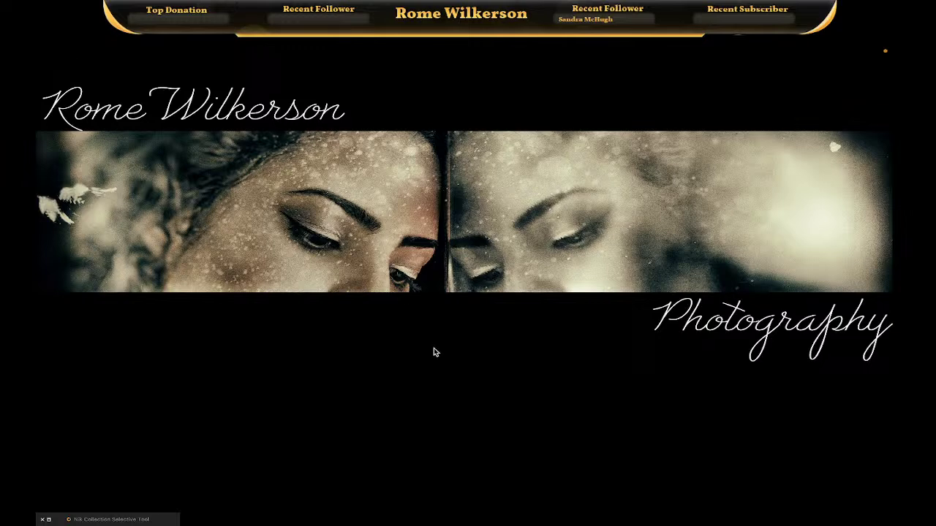
Launch Photoshop 2021 from the Dock and check its version in About Photoshop
mouse_move(628, 511)
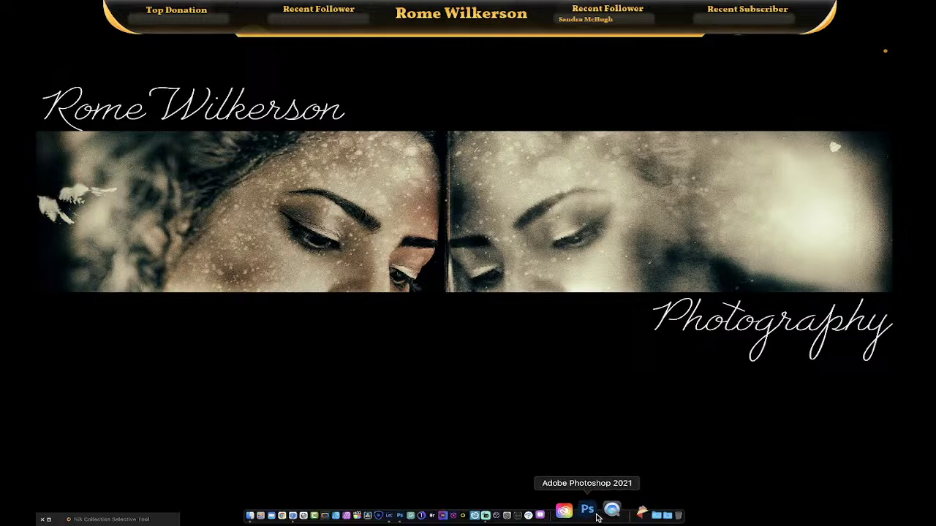
left_click(592, 511)
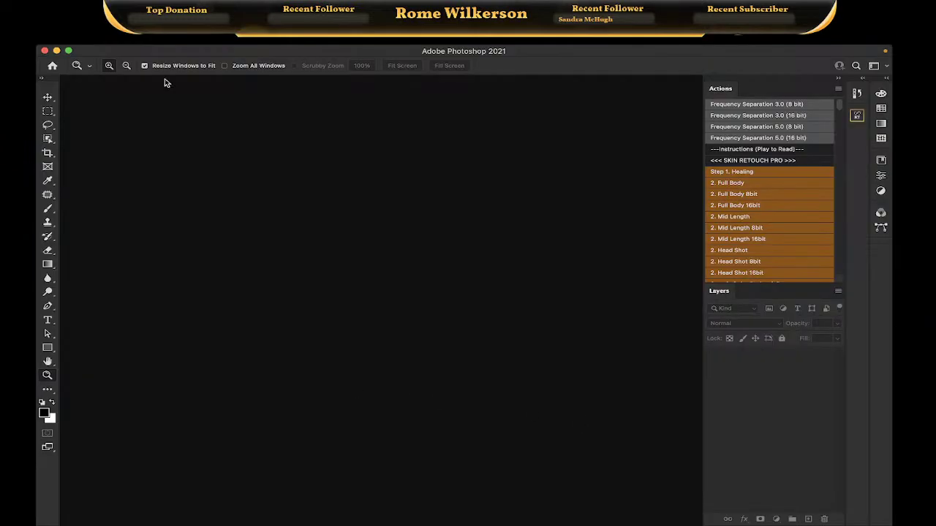
mouse_move(106, 47)
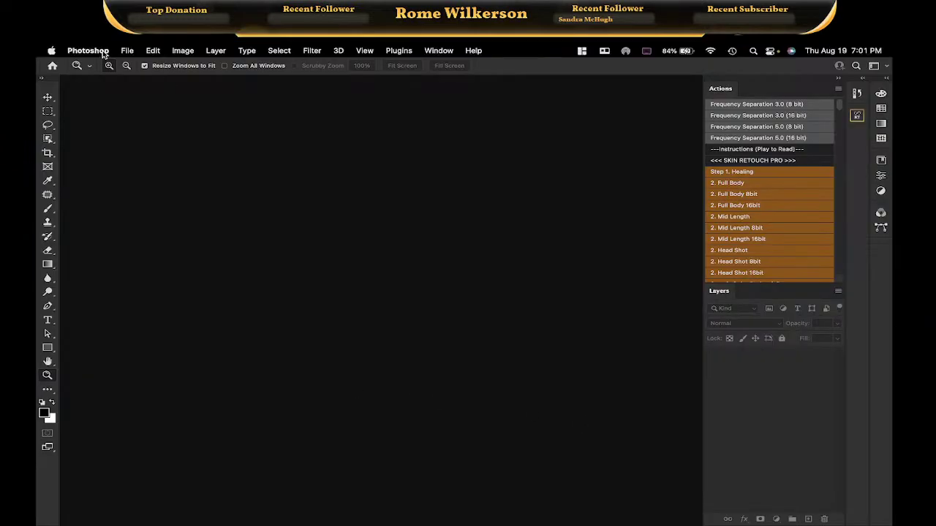
left_click(102, 51)
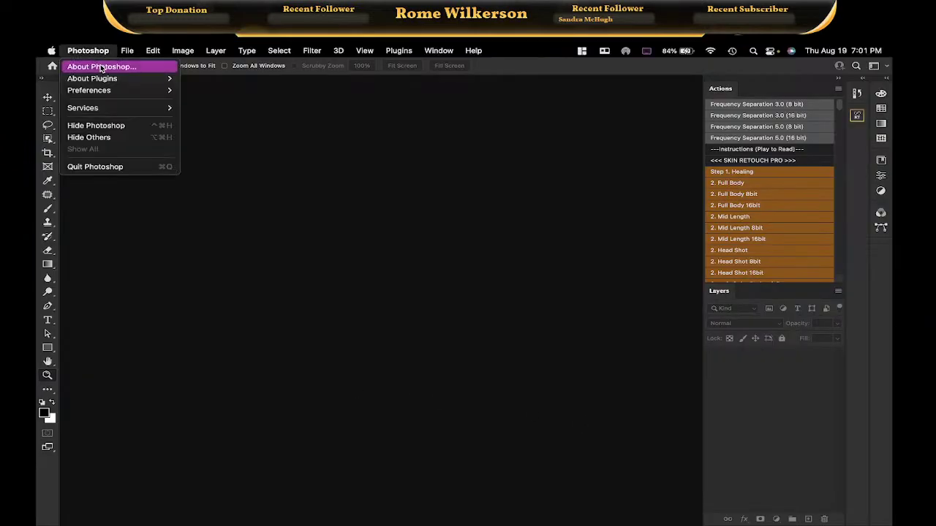
left_click(102, 67)
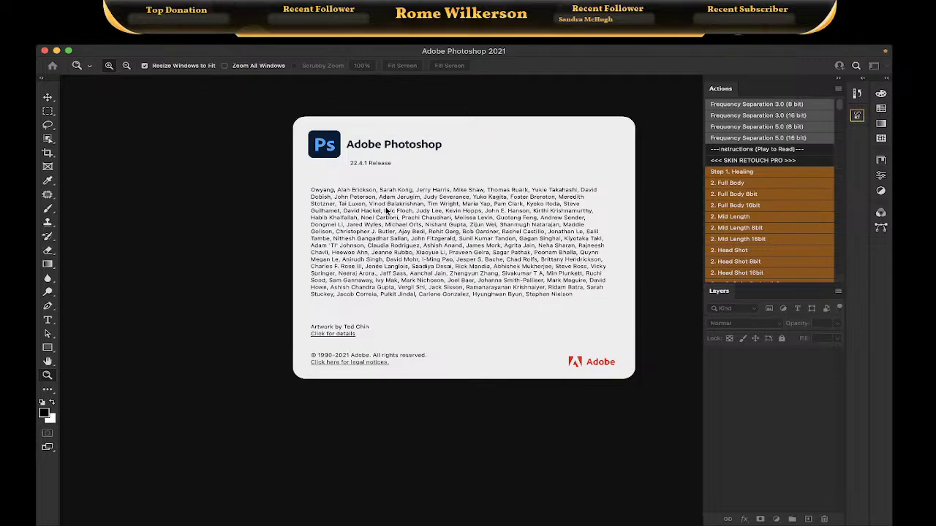
left_click(427, 174)
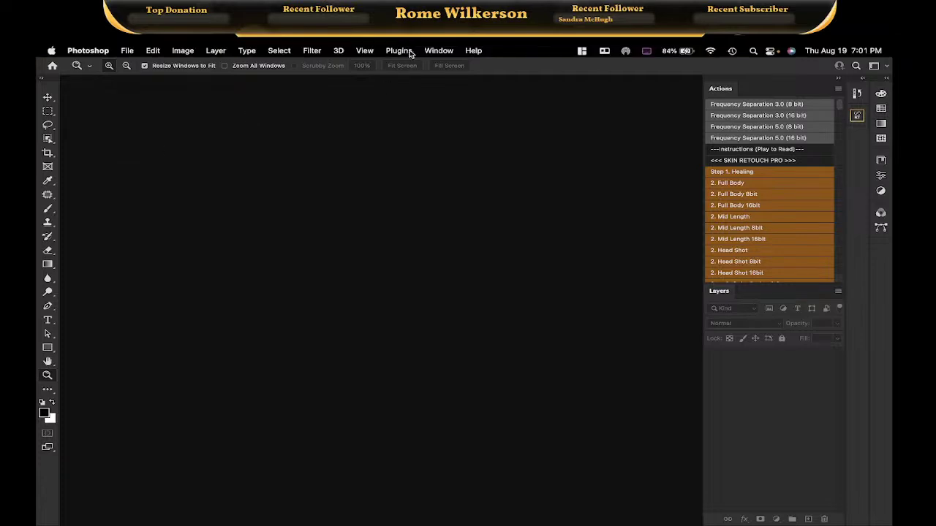
Browse the Window and Filter menus without choosing anything, then minimise Photoshop
left_click(400, 51)
mouse_move(439, 54)
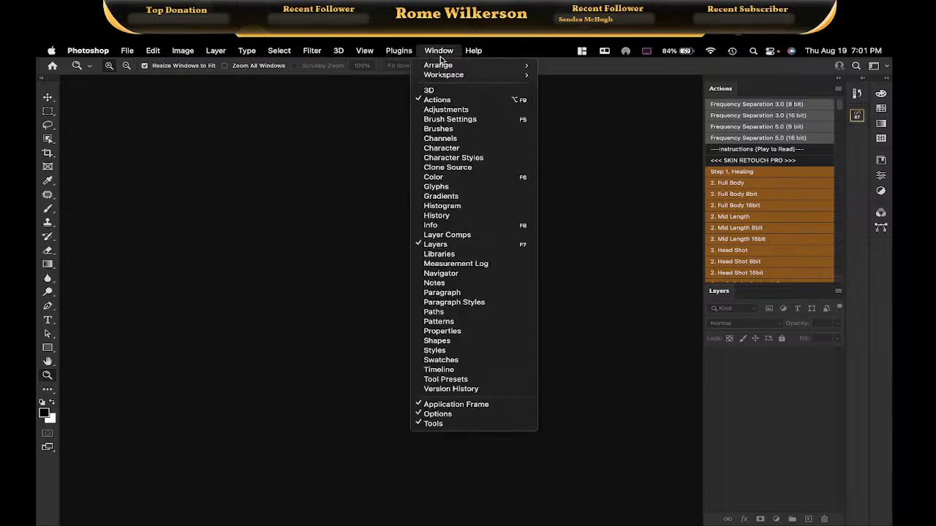
mouse_move(454, 78)
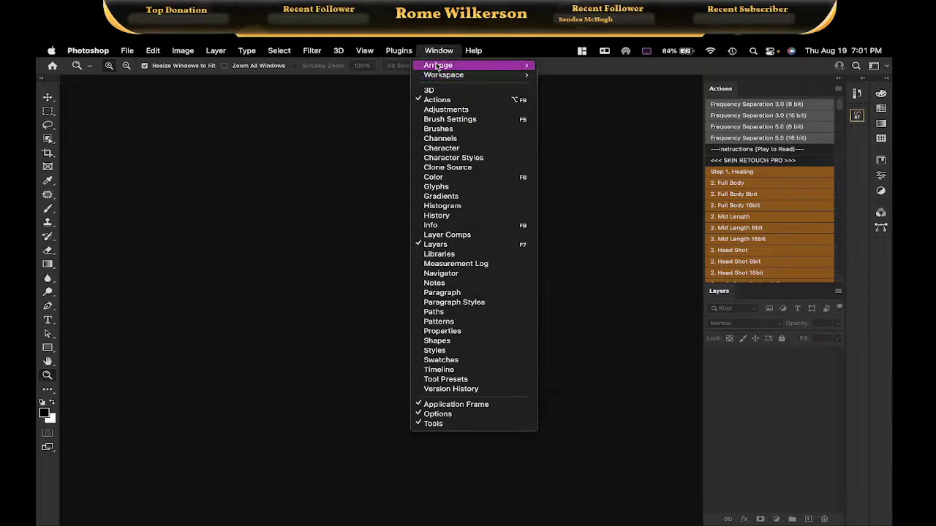
mouse_move(361, 57)
mouse_move(315, 58)
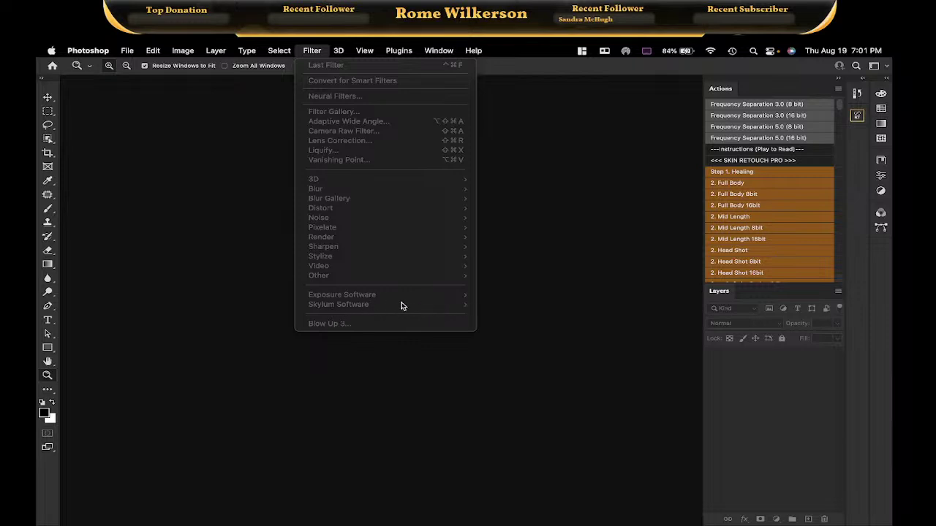
left_click(242, 289)
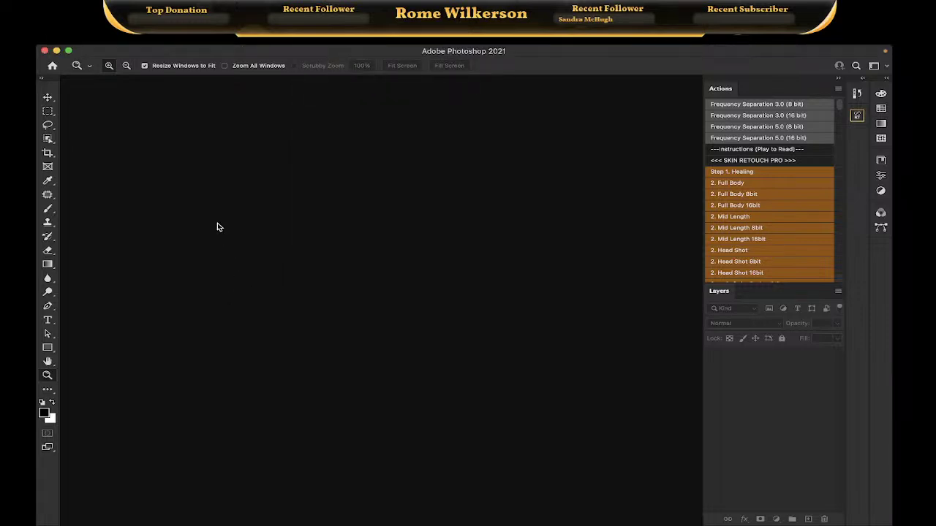
left_click(56, 50)
Quit the running copy of Photoshop from its Dock icon menu
mouse_move(512, 511)
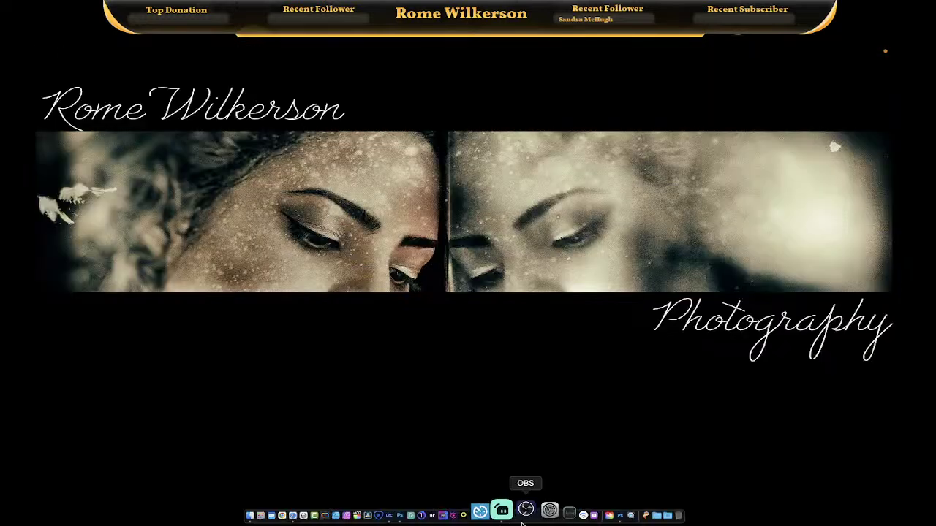
right_click(594, 516)
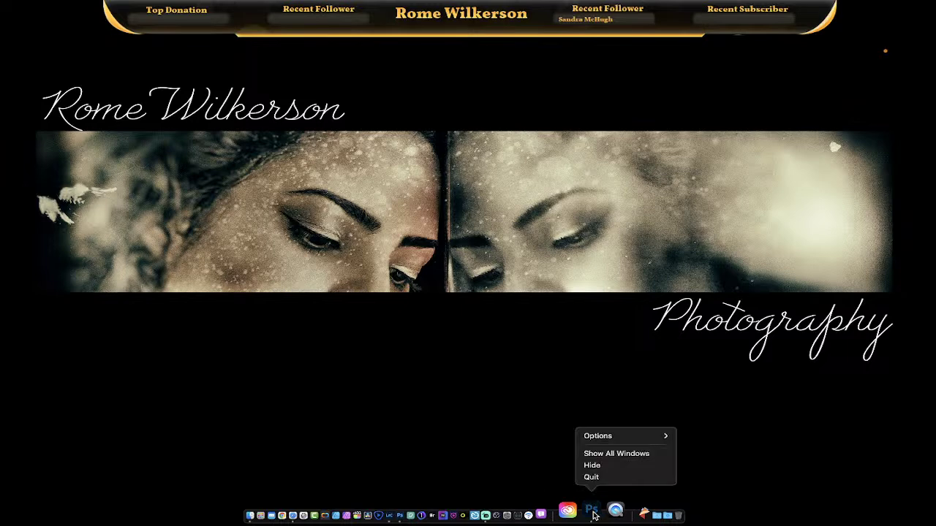
left_click(589, 479)
Bring Photoshop 2021 forward and look through its Window and Filter menus without choosing anything
mouse_move(493, 512)
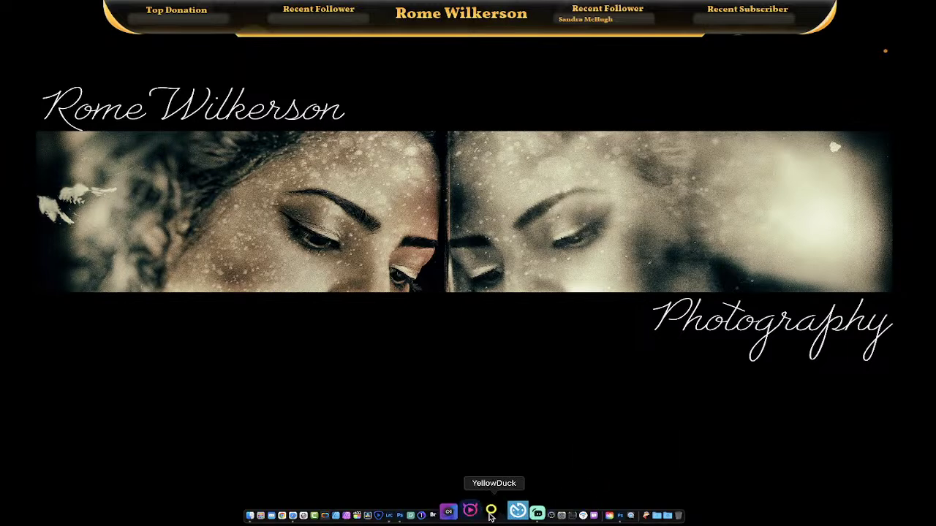
left_click(428, 511)
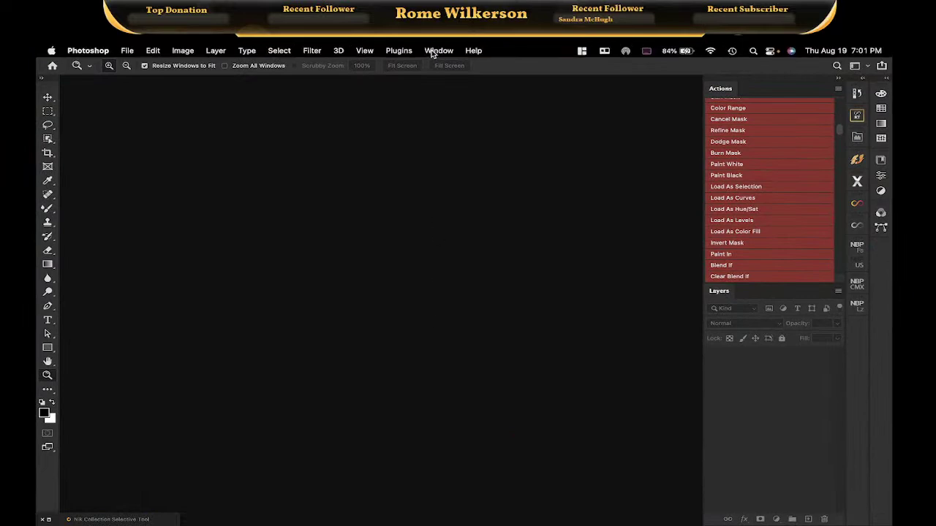
left_click(436, 51)
mouse_move(435, 102)
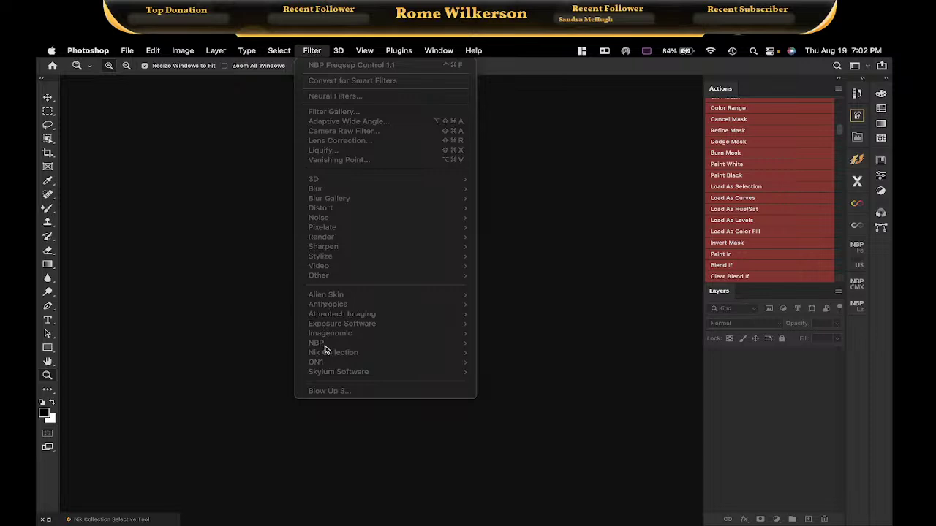
left_click(244, 355)
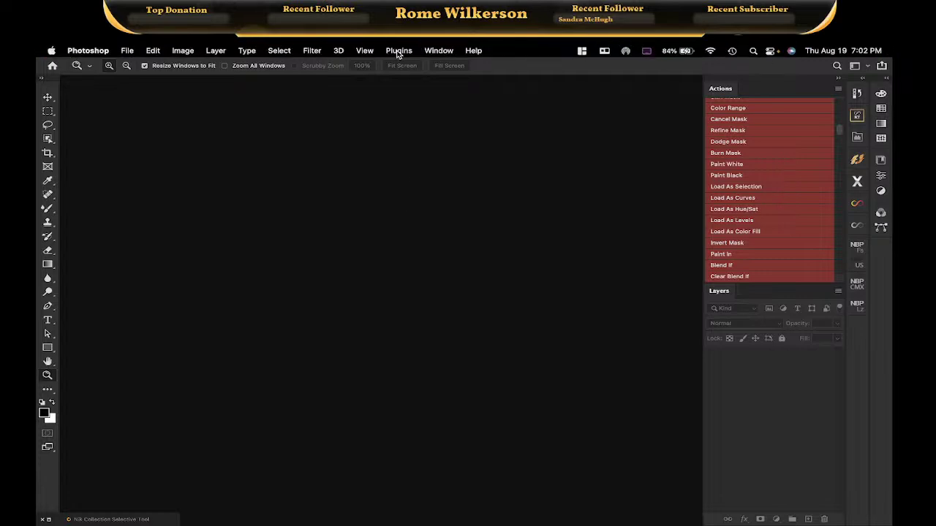
left_click(439, 52)
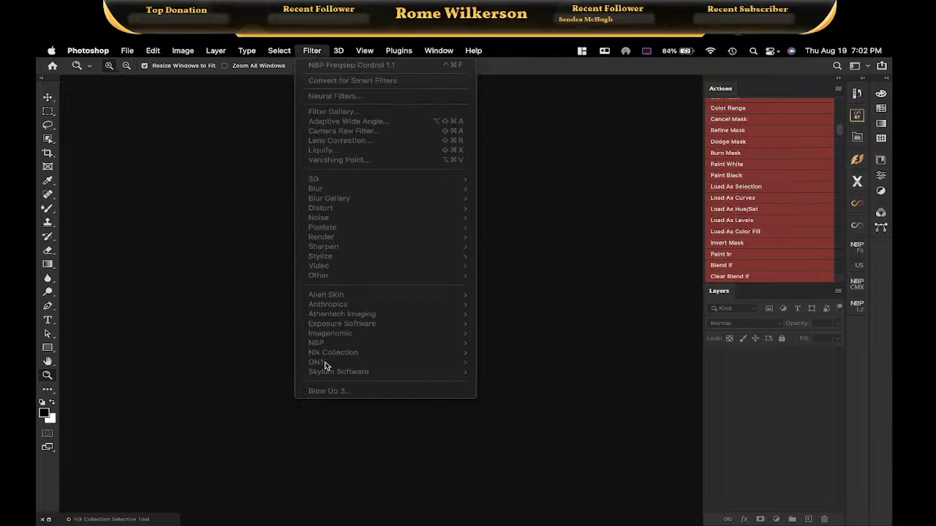
mouse_move(437, 51)
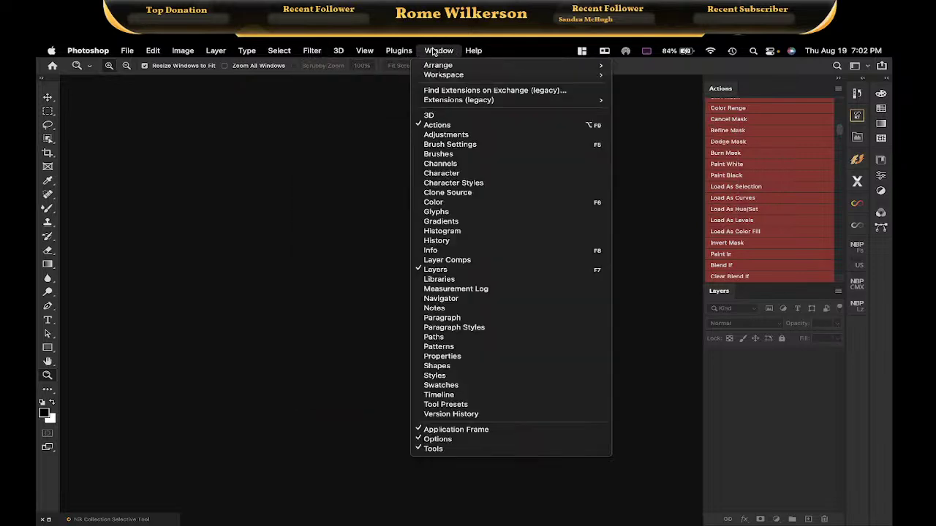
left_click(245, 157)
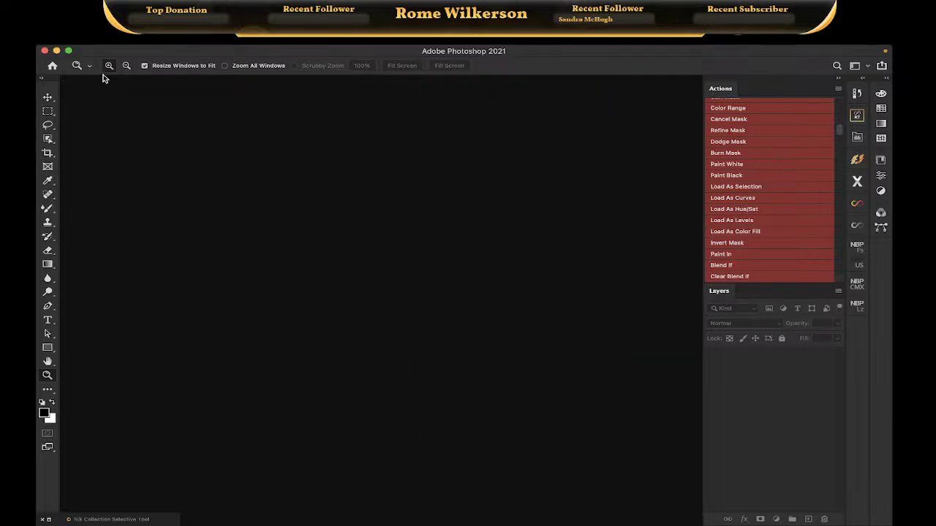
mouse_move(91, 51)
Minimise Photoshop and switch over to Lightroom Classic
left_click(56, 51)
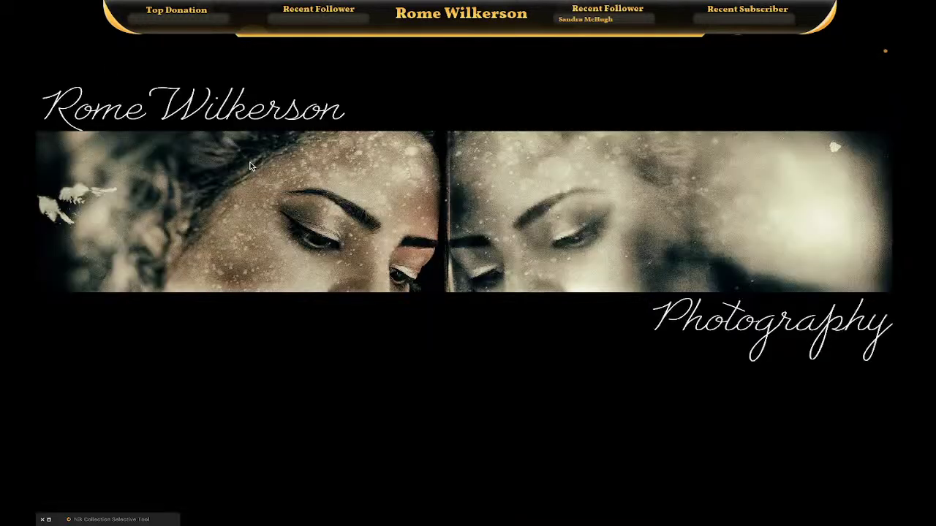
mouse_move(280, 520)
left_click(415, 509)
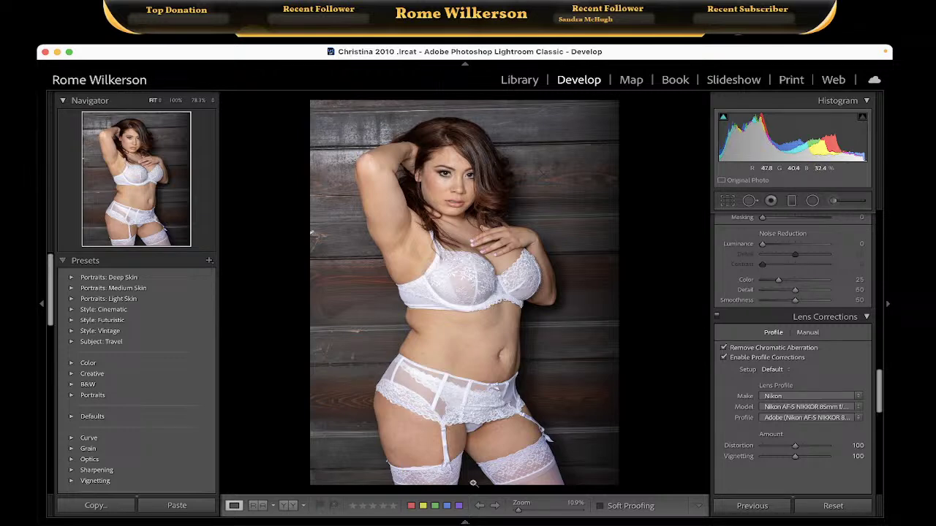
Browse the filmstrip past _DSC4704.NEF and load _DSC4712 in Develop
mouse_move(465, 522)
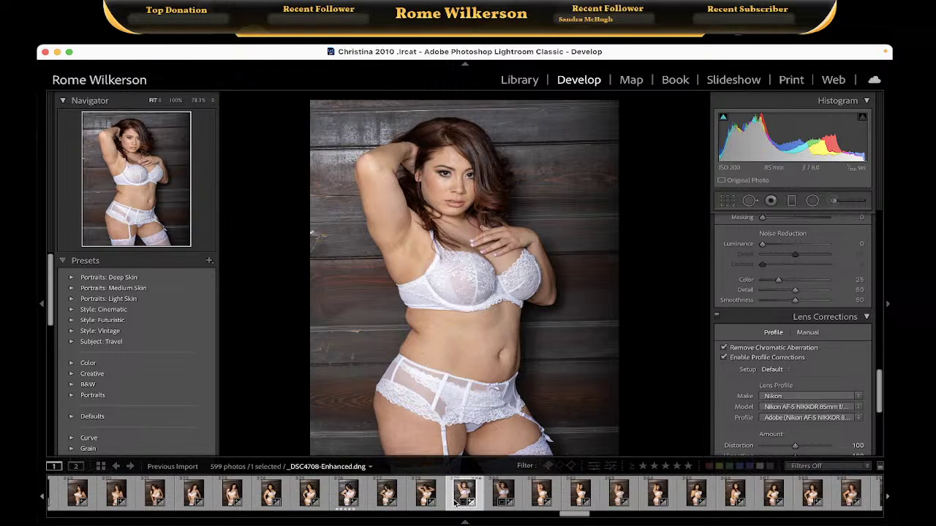
left_click(347, 495)
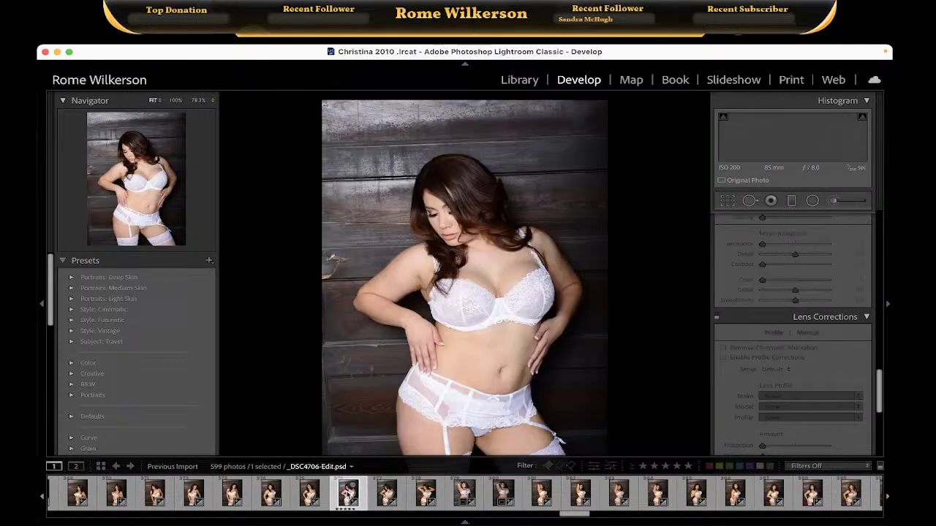
left_click(269, 496)
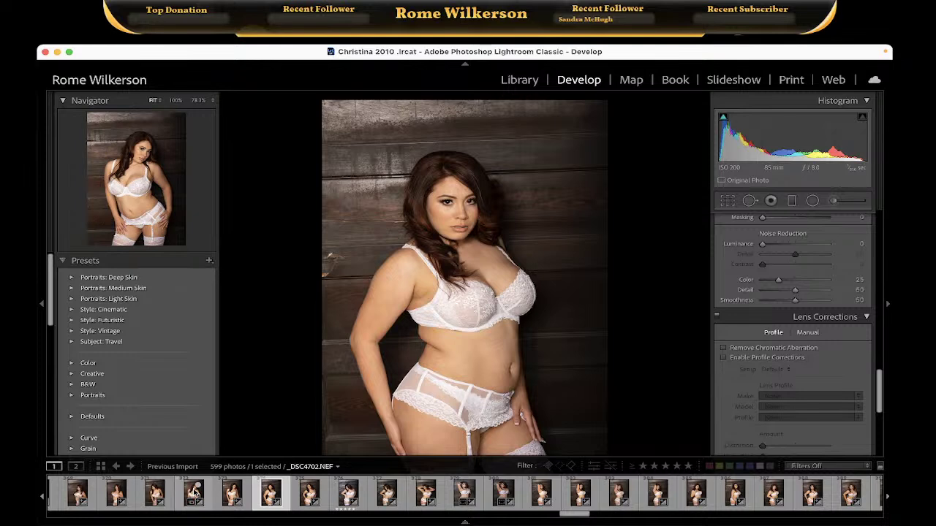
left_click(231, 494)
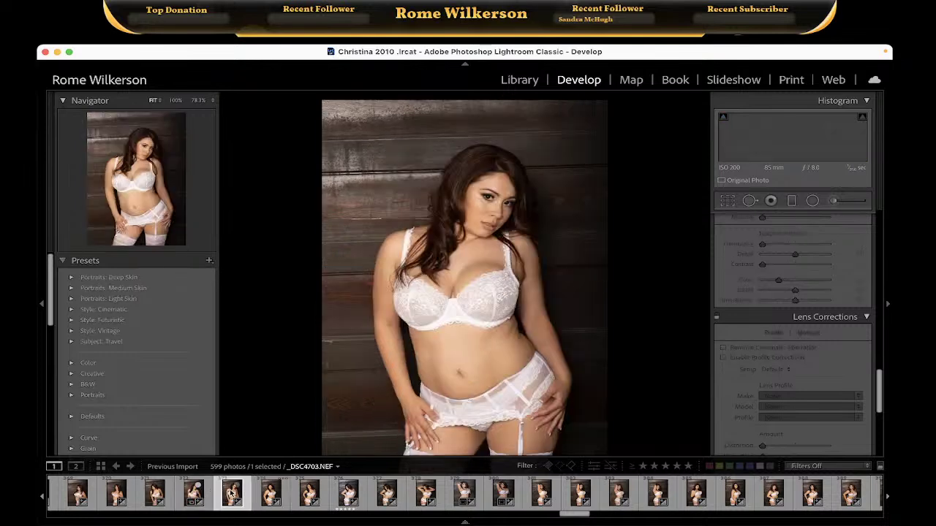
scroll(462, 491, "down", 1)
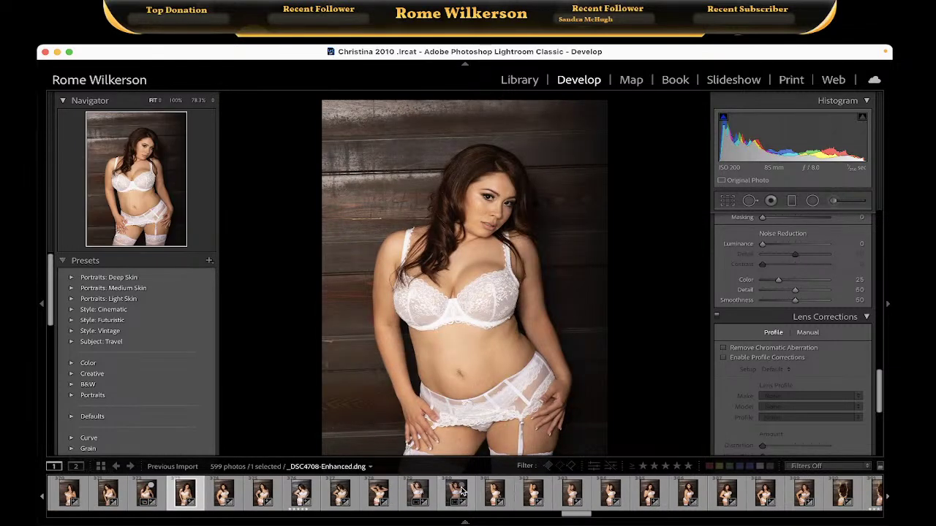
scroll(460, 491, "down", 4)
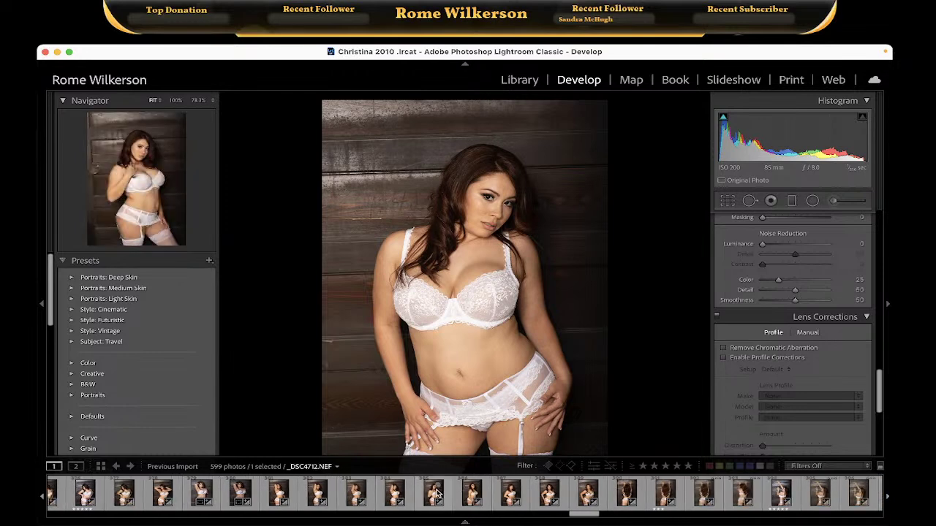
left_click(432, 494)
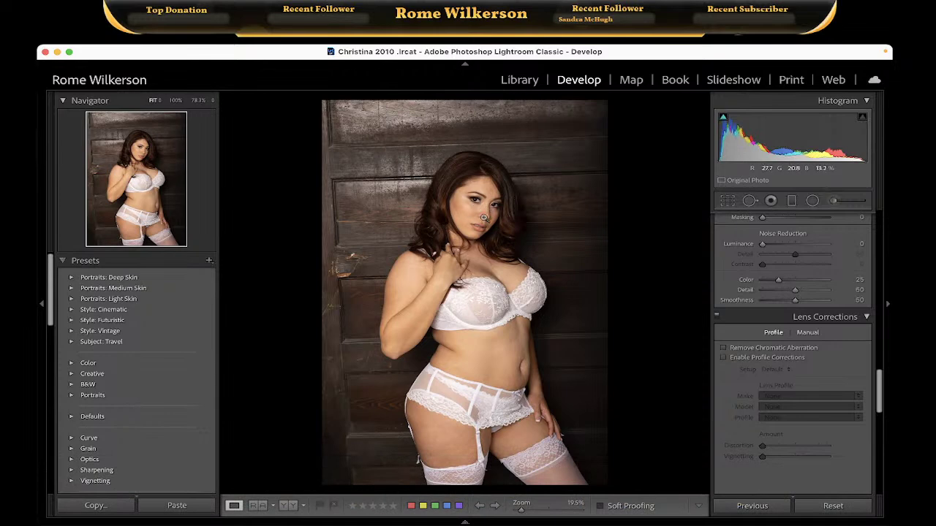
Apply the Pro Workflow X '#1. Studio Light Base' preset, then zoom to 1:1 on the face
scroll(124, 294, "down", 10)
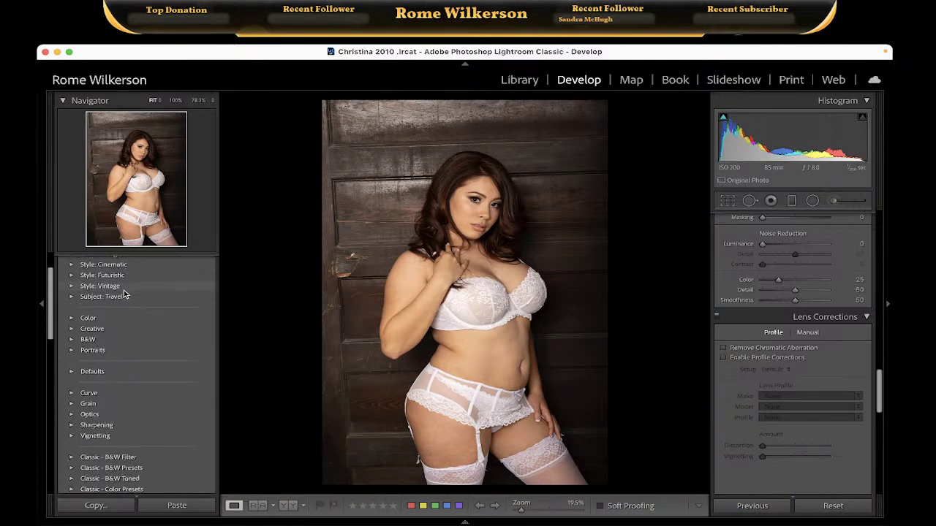
scroll(124, 294, "down", 15)
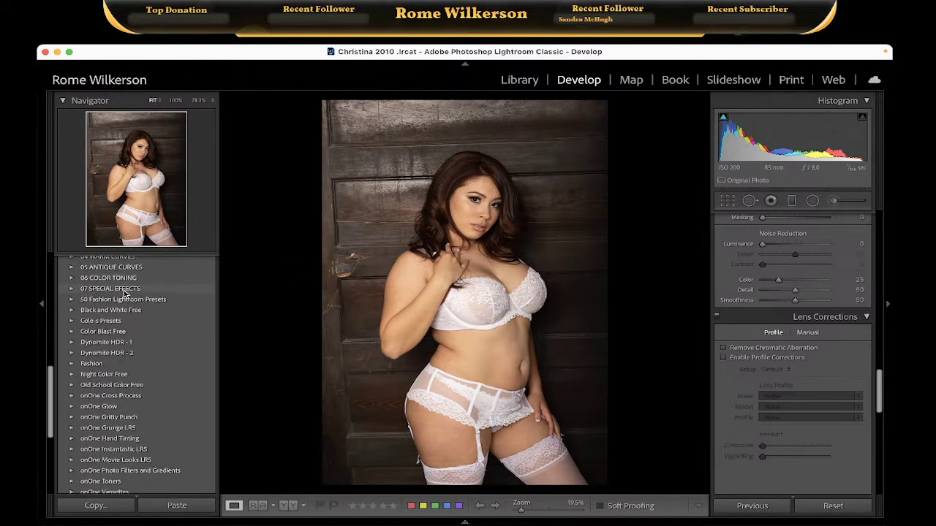
scroll(124, 294, "down", 3)
scroll(124, 294, "up", 5)
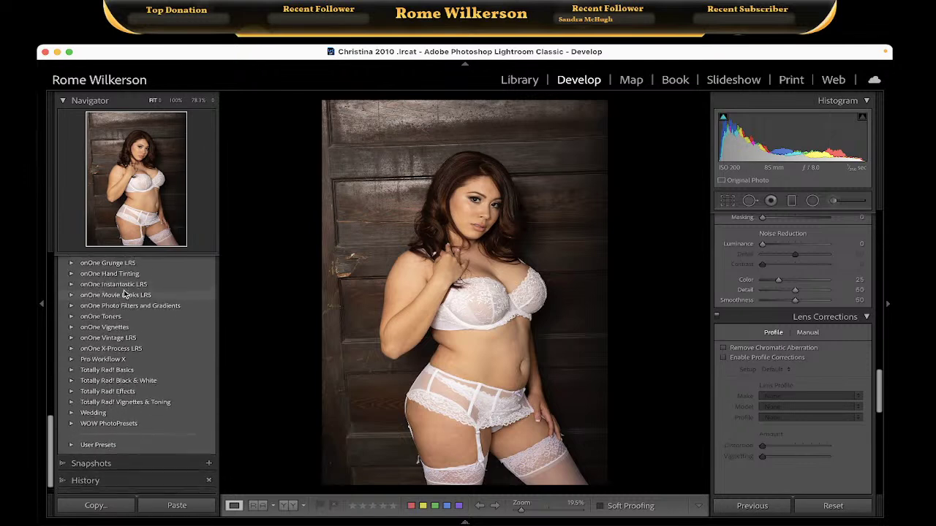
scroll(124, 294, "down", 4)
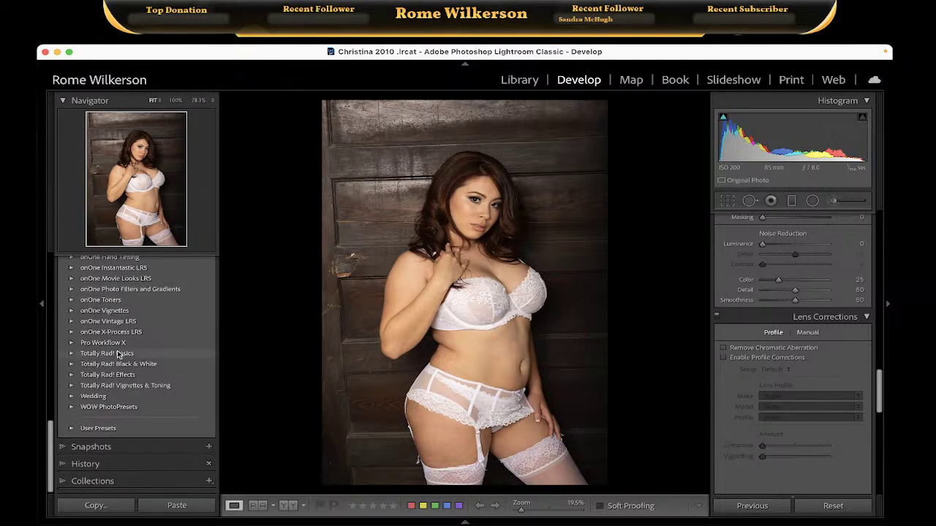
left_click(71, 344)
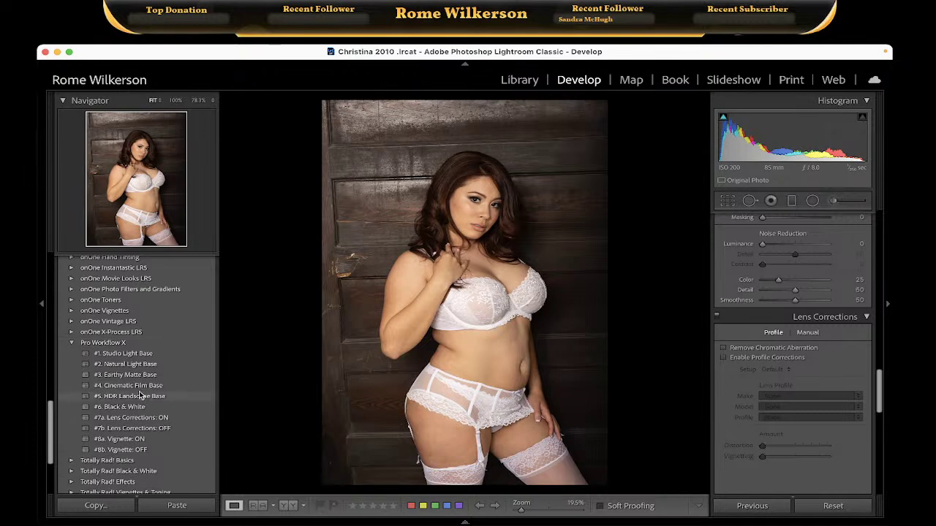
left_click(137, 355)
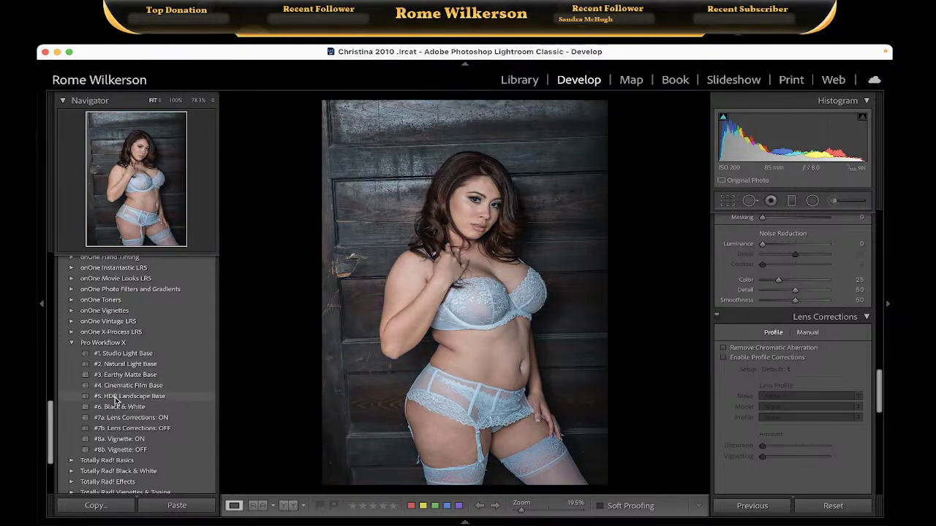
left_click(72, 343)
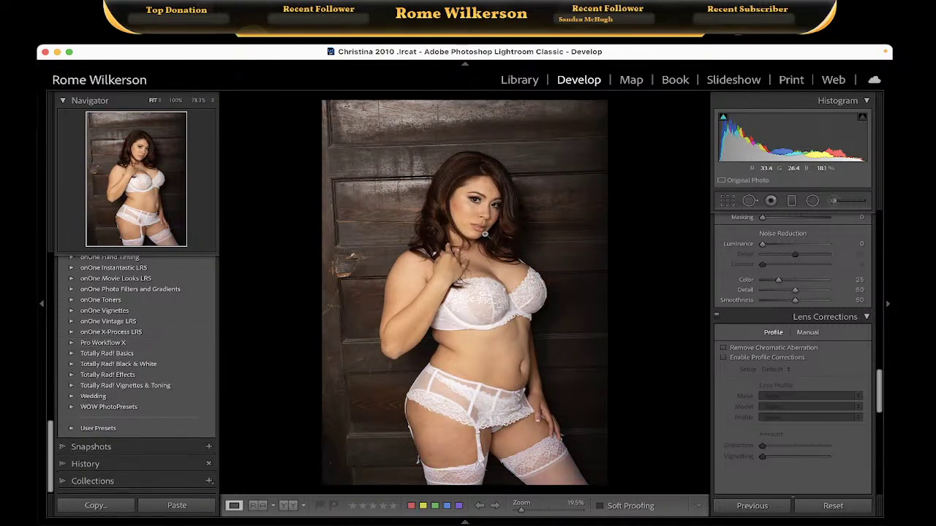
left_click(470, 202)
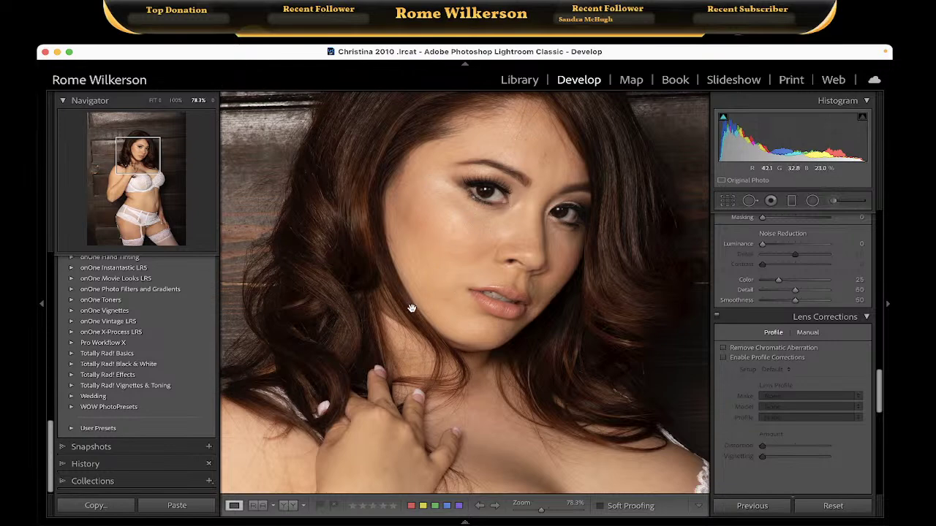
scroll(468, 300, "down", 3)
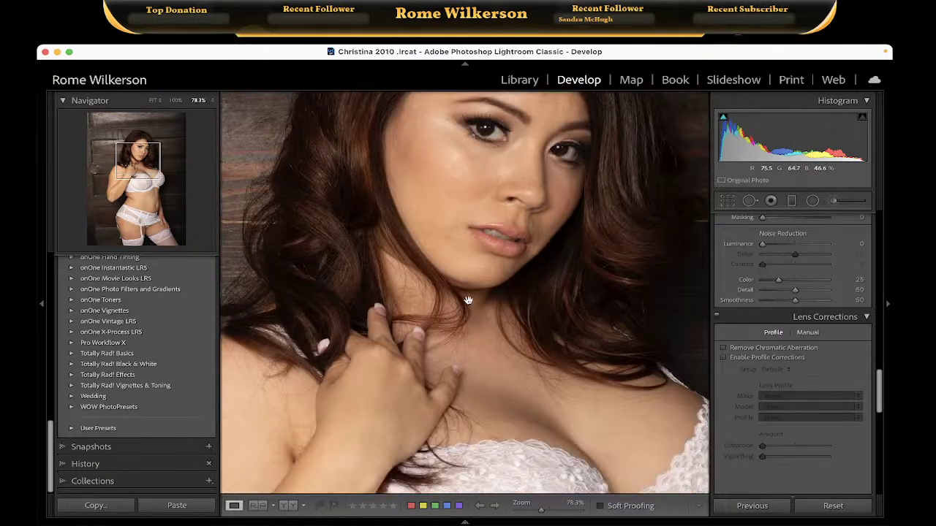
scroll(468, 300, "down", 5)
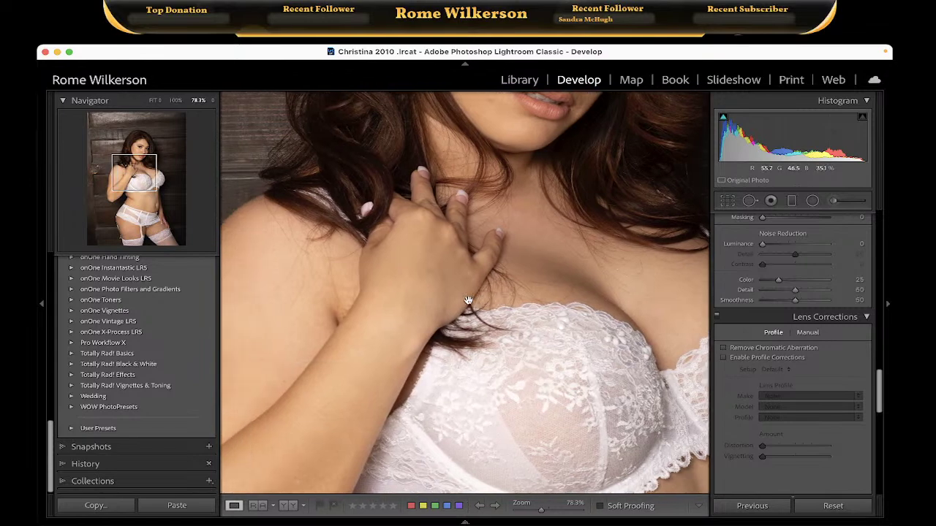
scroll(467, 299, "up", 2)
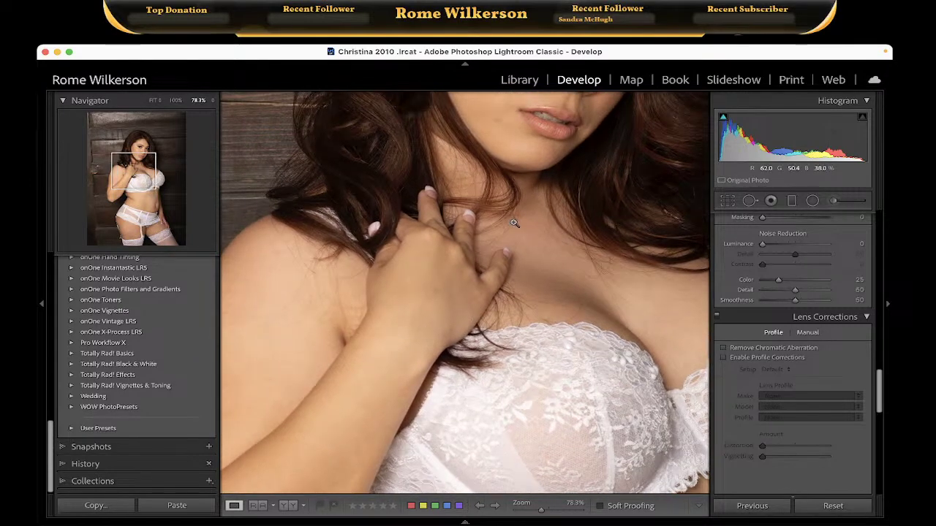
left_click(513, 222)
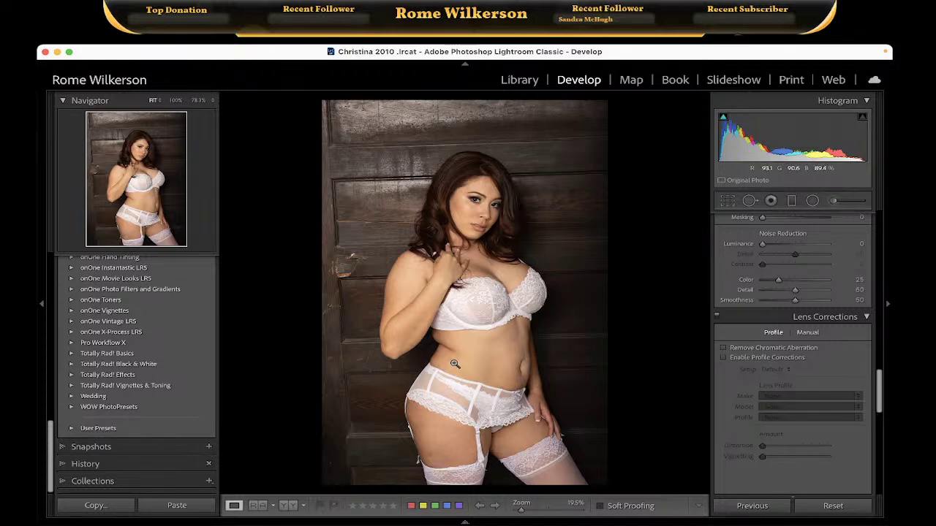
Load _DSC4711-Edit.psd, hide the filmstrip, check the eye at 1:1, and return to the Basic panel
mouse_move(465, 519)
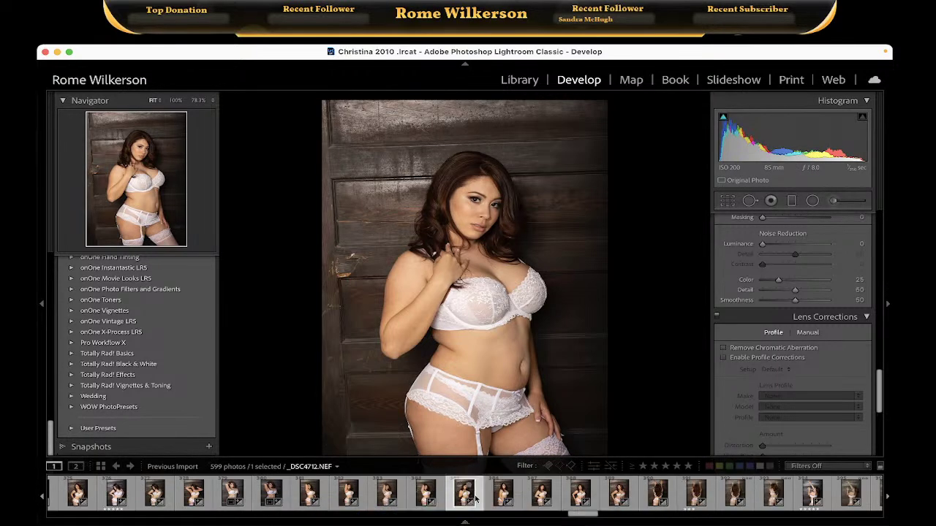
left_click(533, 494)
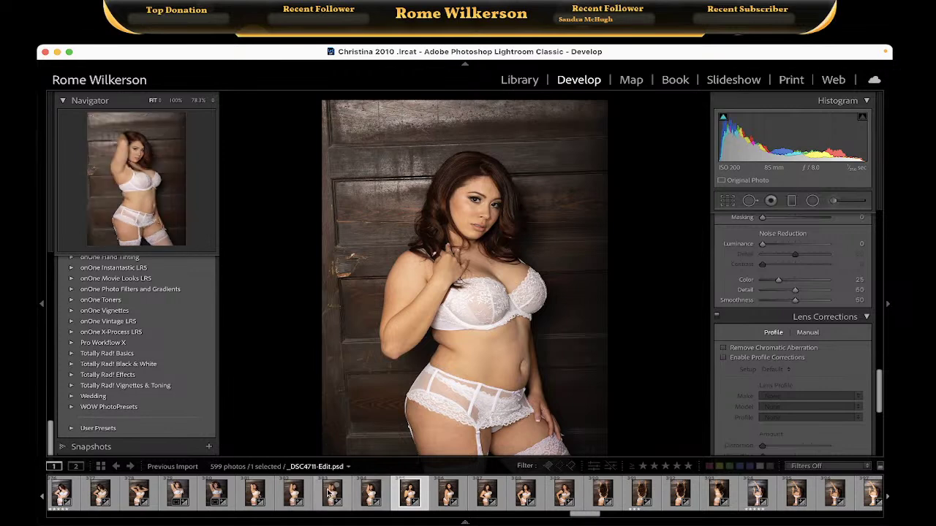
left_click(335, 496)
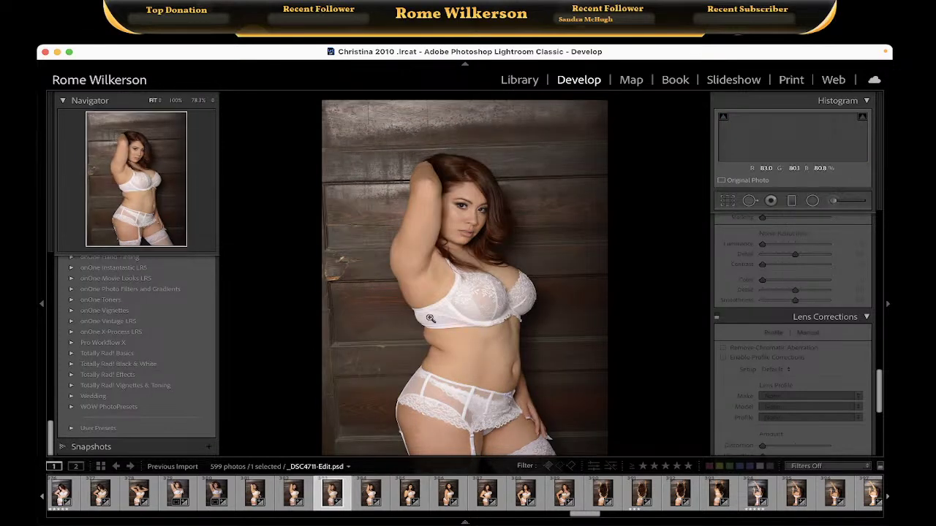
key("F6")
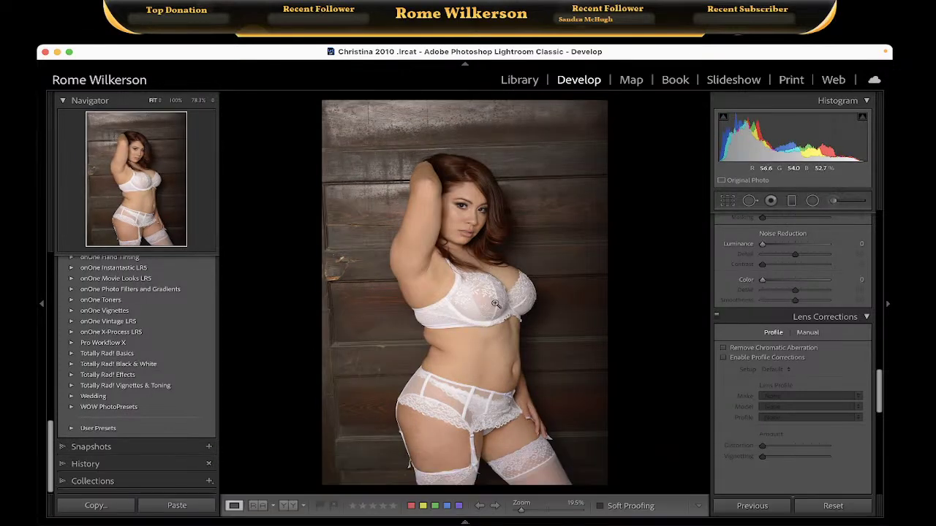
left_click(460, 215)
left_click(476, 200)
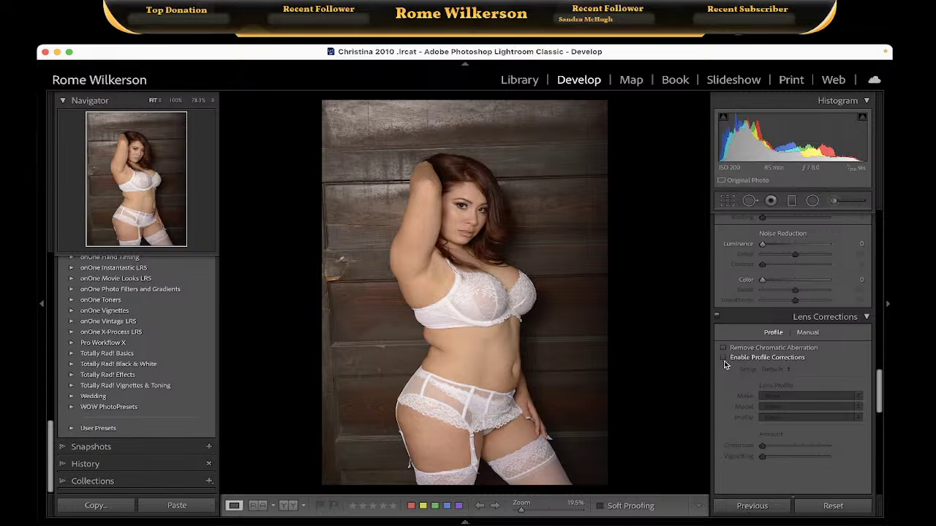
scroll(724, 360, "up", 15)
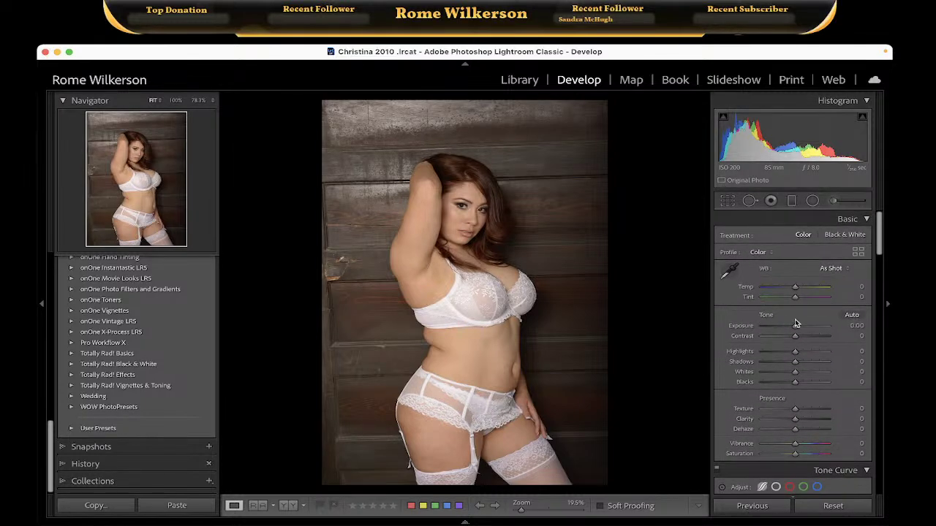
Auto-tone the photo and crop in its top and left edges
left_click(852, 316)
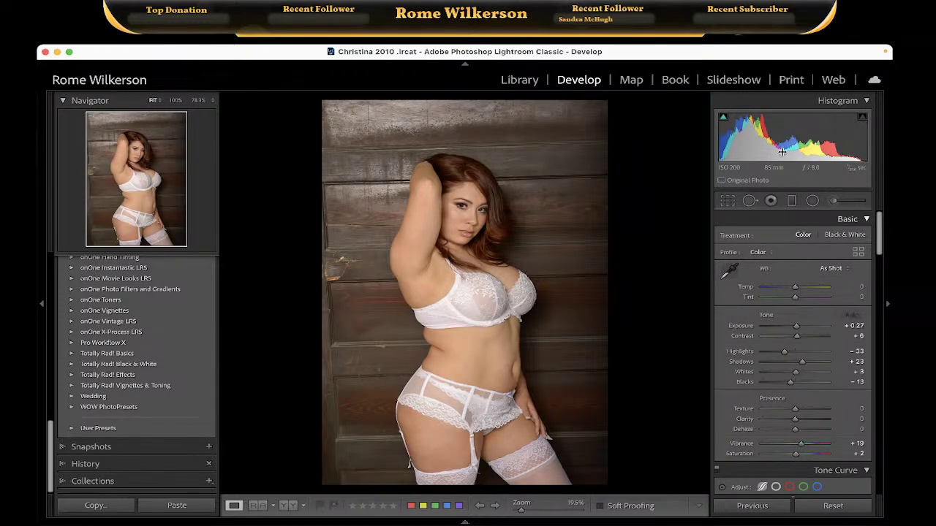
left_click(727, 201)
left_click_drag(467, 100, 464, 126)
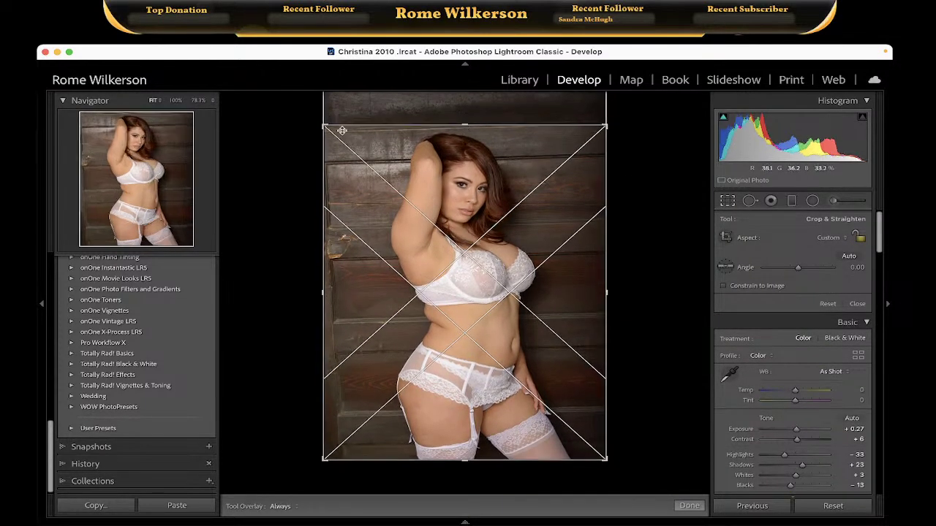
left_click_drag(324, 126, 334, 128)
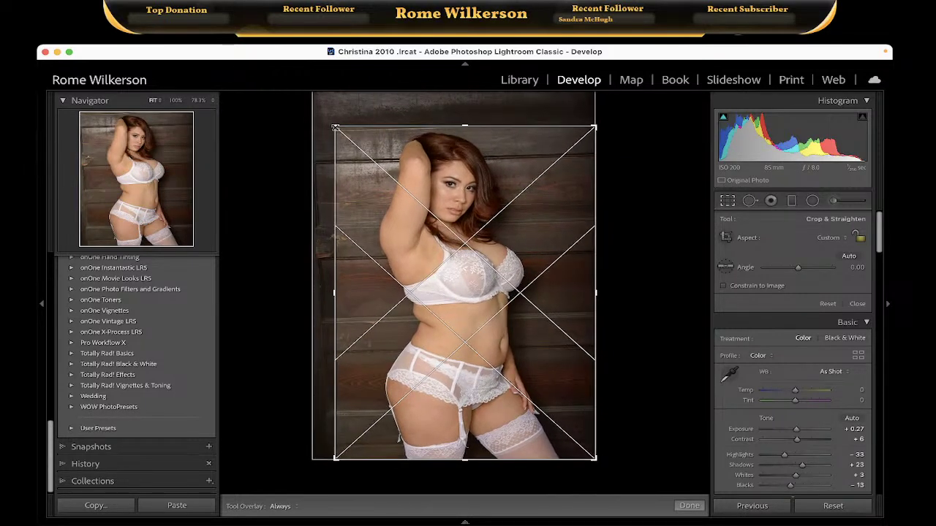
key("Return")
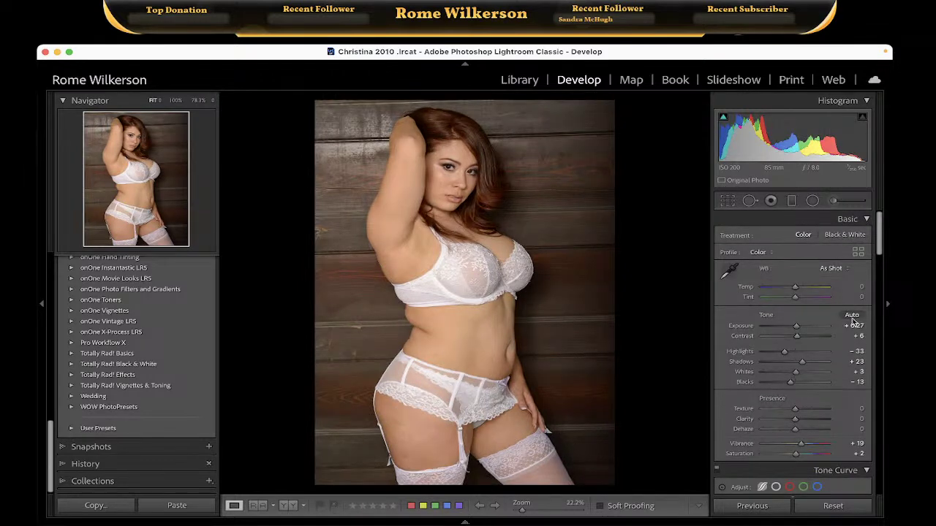
Set white balance from the bra band and darken Exposure to -0.10
left_click(729, 271)
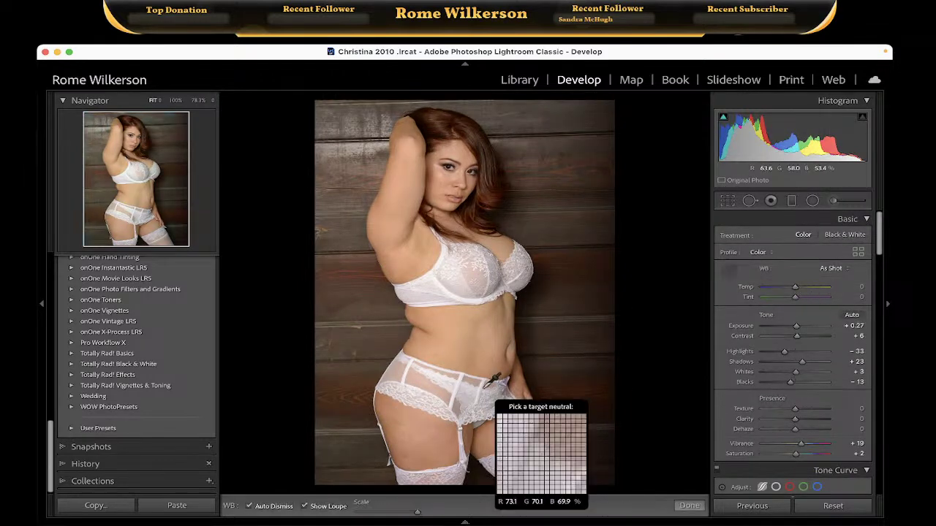
left_click(473, 397)
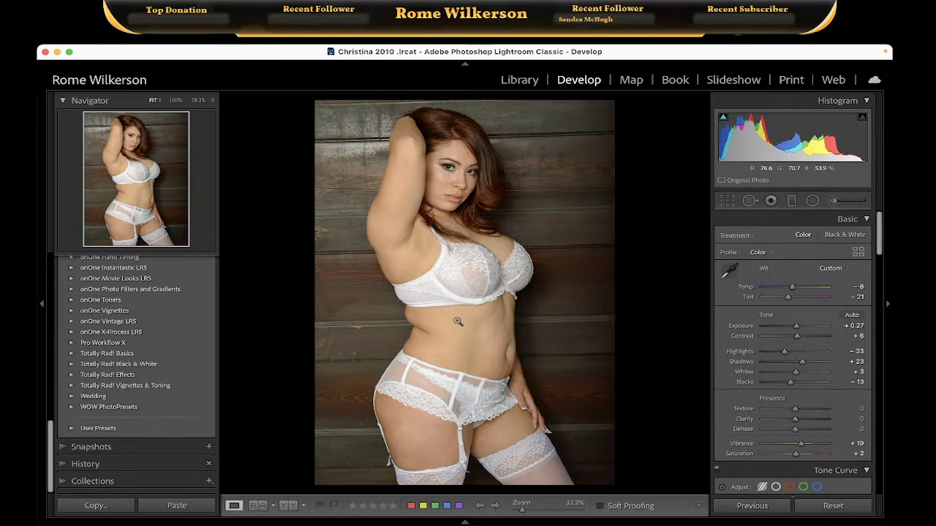
left_click(728, 270)
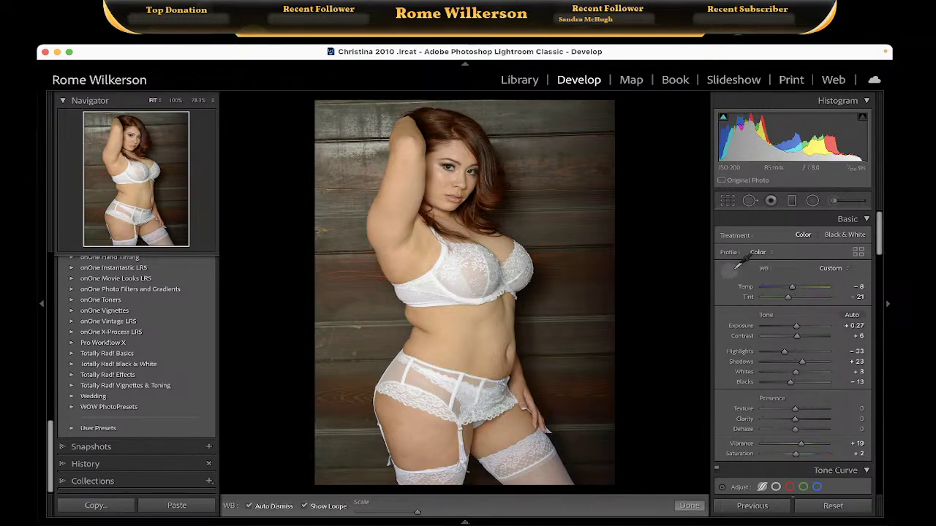
left_click(454, 298)
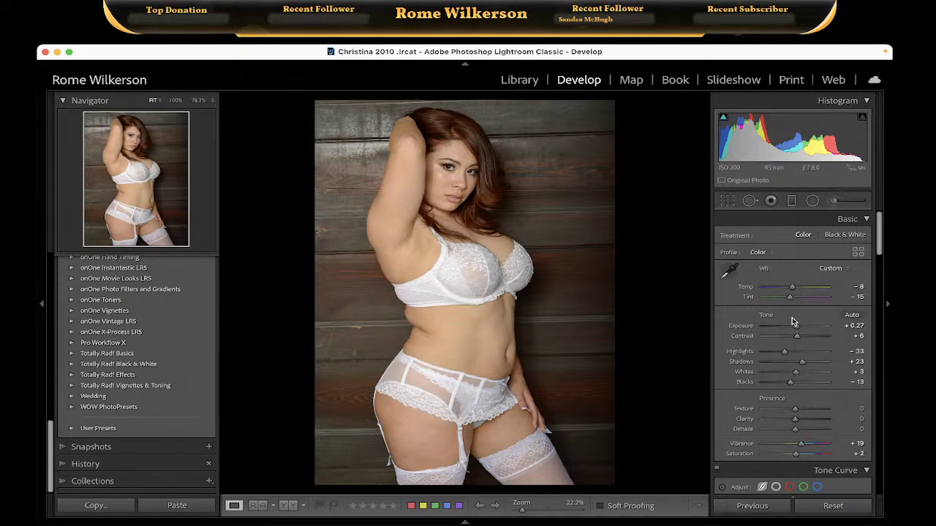
left_click_drag(799, 329, 800, 337)
Enable profile corrections in Lens Corrections; no matching lens profile is found
scroll(760, 340, "down", 15)
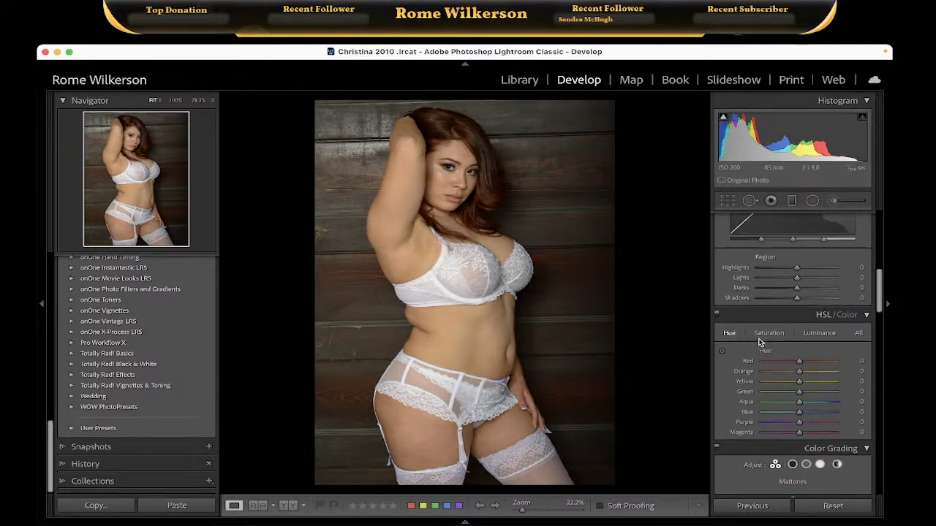
scroll(759, 341, "down", 10)
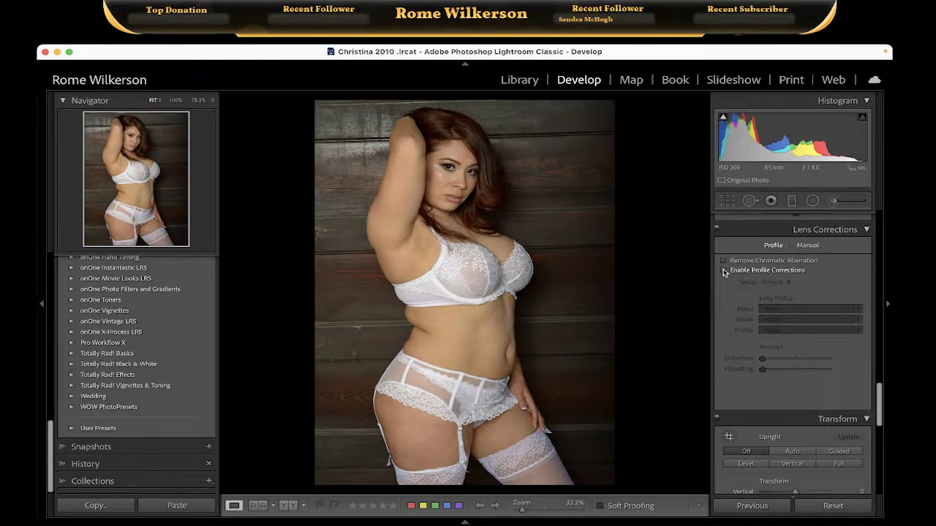
left_click(723, 271)
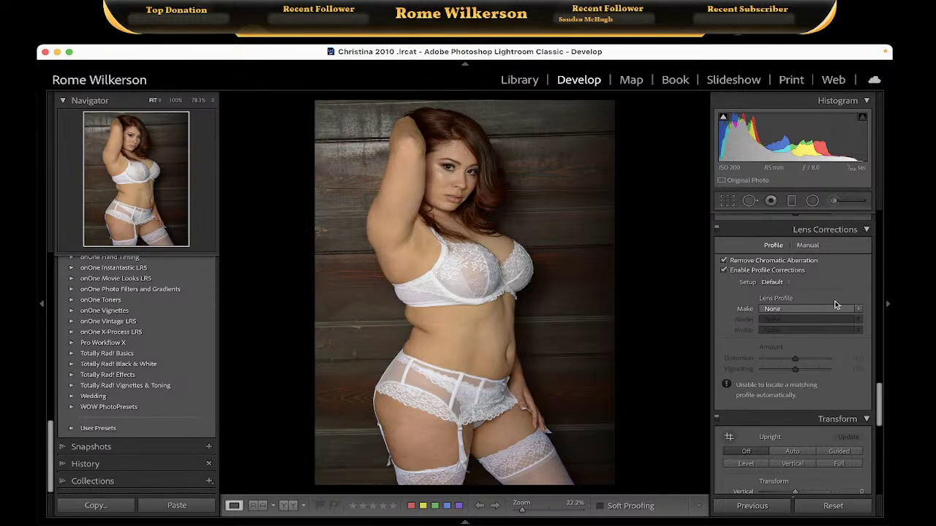
mouse_move(466, 524)
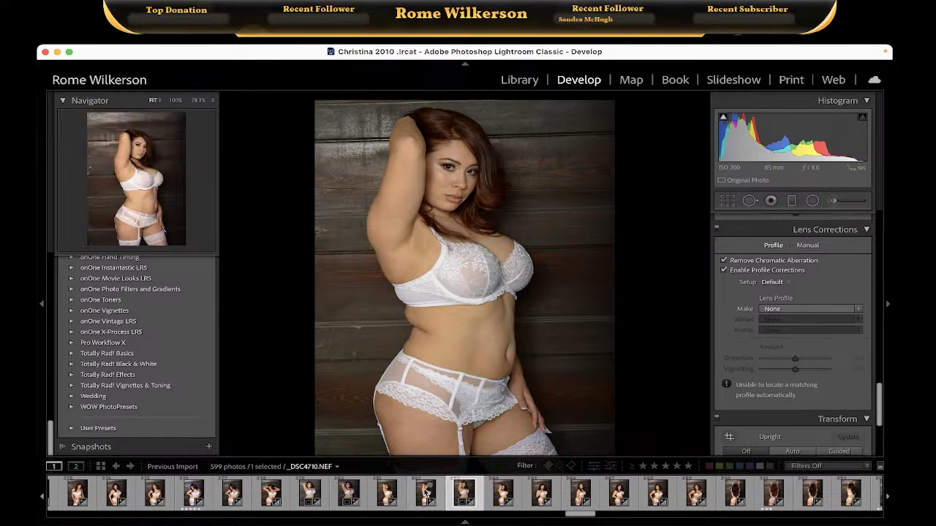
Switch to _DSC4711.NEF and enable profile corrections using the Nikon AF-S NIKKOR 85mm profile
left_click(426, 492)
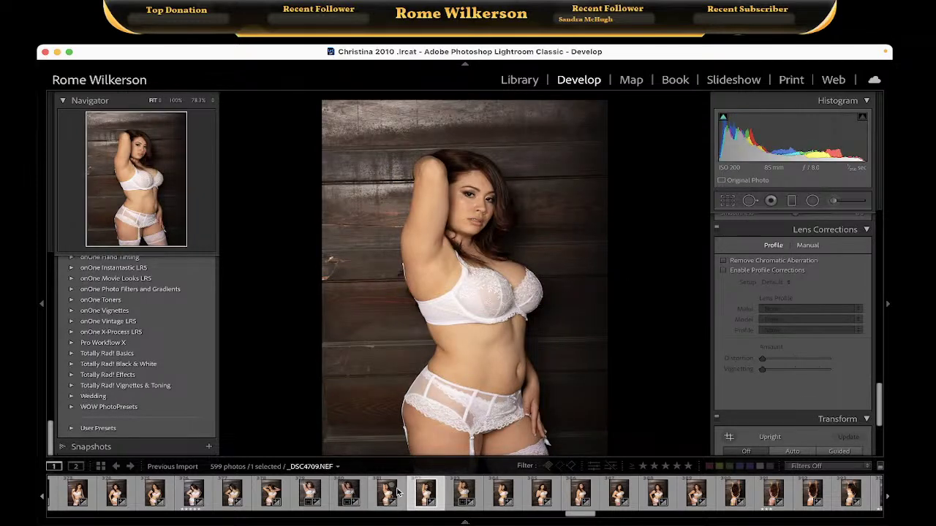
left_click(503, 495)
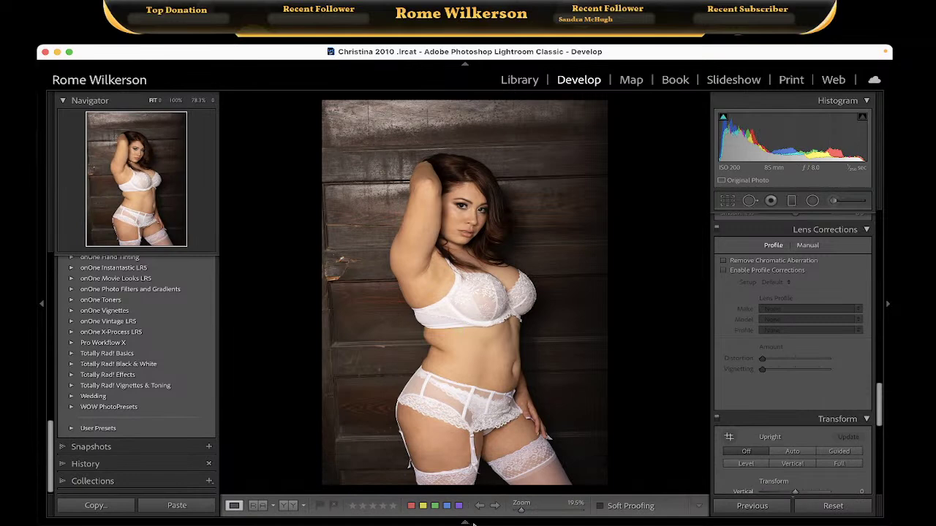
mouse_move(473, 524)
left_click(724, 271)
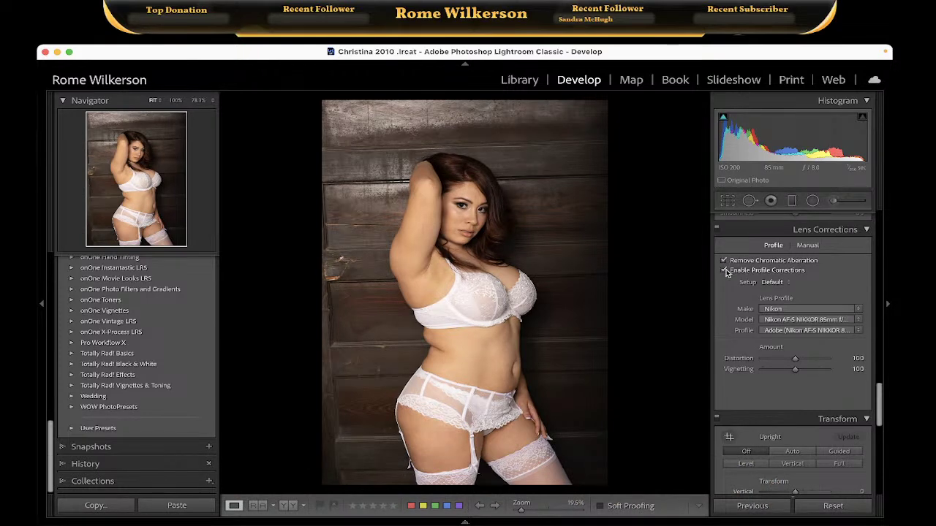
scroll(726, 272, "up", 10)
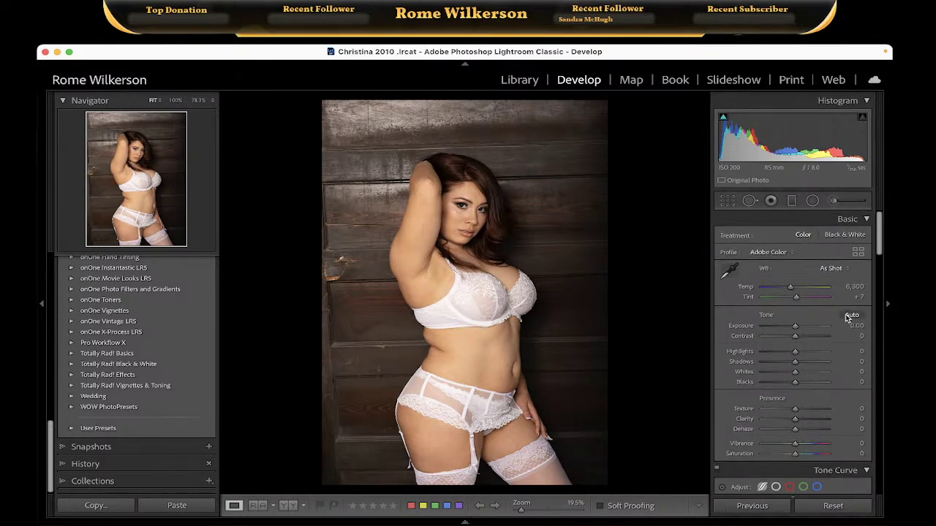
Auto-tone, sample white balance off the white bra, set Temp 6,138, and trim the crop's top and left
left_click(851, 315)
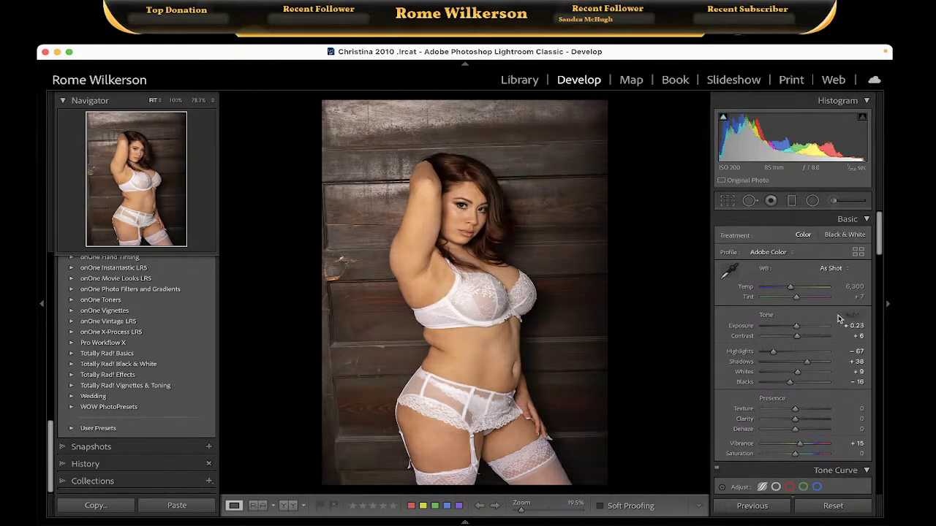
left_click(728, 271)
left_click(465, 319)
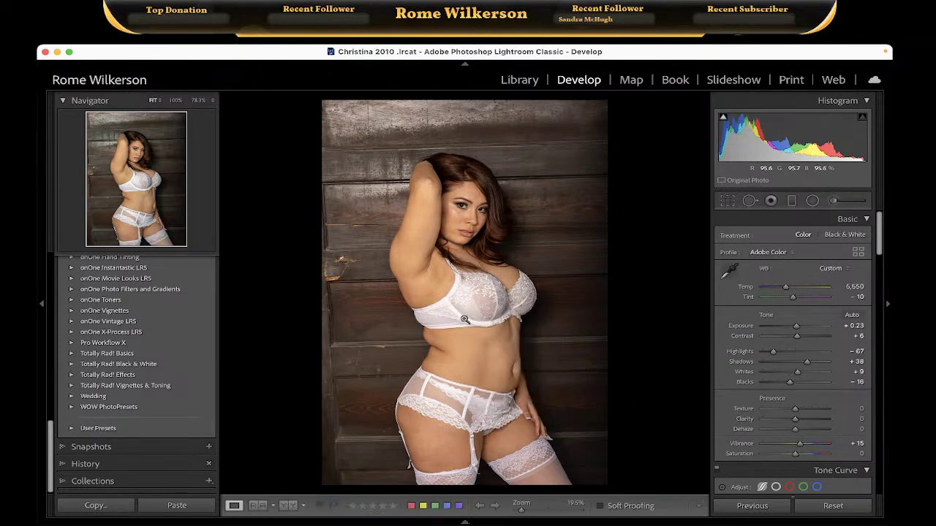
left_click(727, 205)
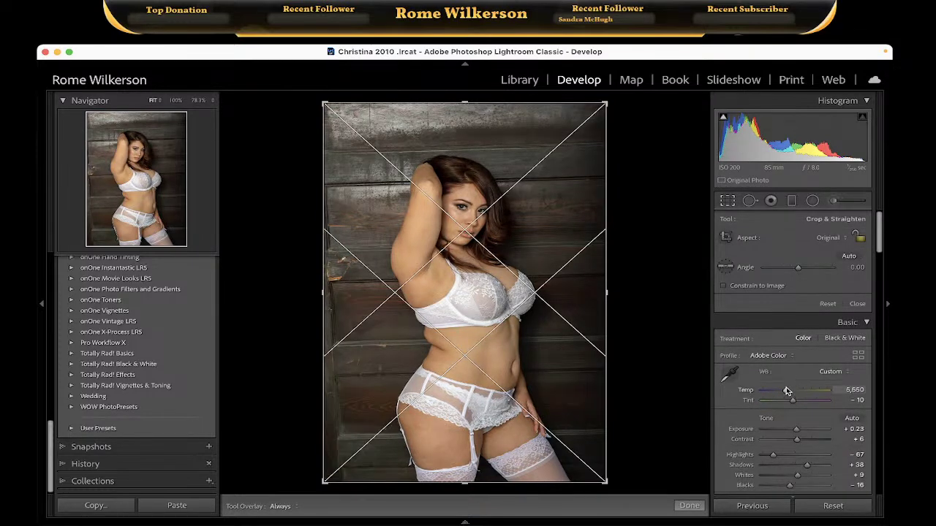
left_click_drag(785, 393, 789, 391)
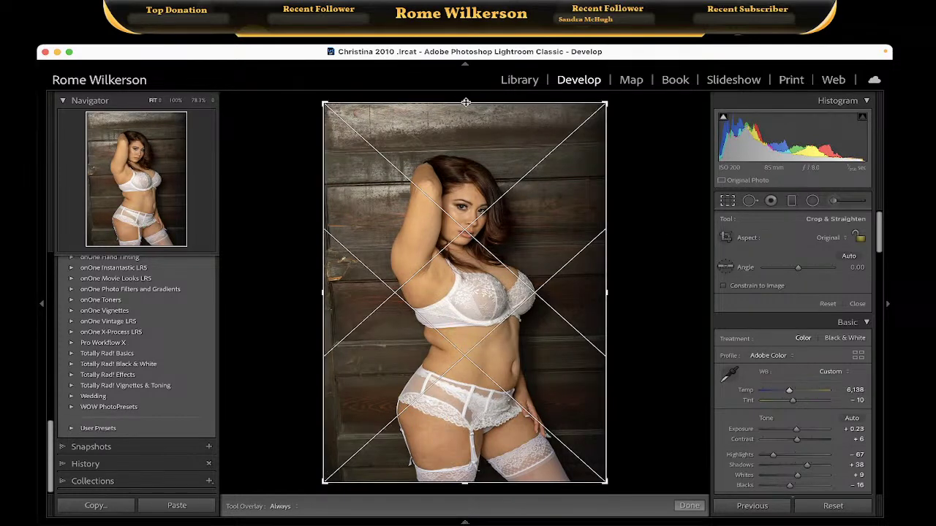
left_click_drag(465, 101, 466, 123)
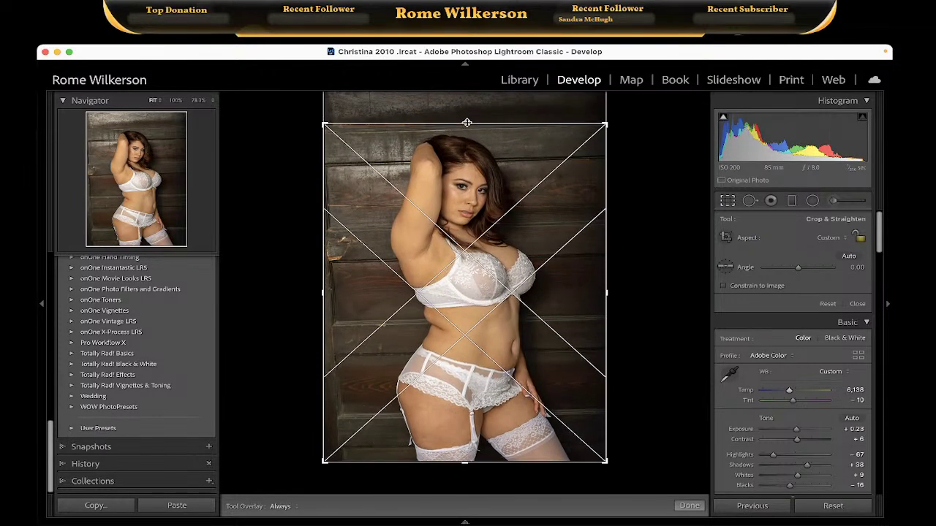
left_click_drag(326, 125, 335, 126)
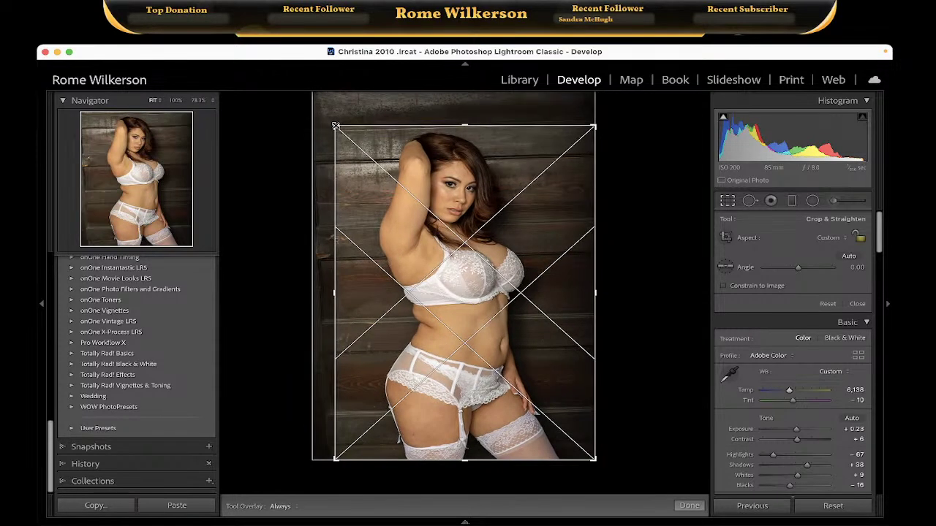
Commit the crop and zoom in to inspect the bust and face
key("Return")
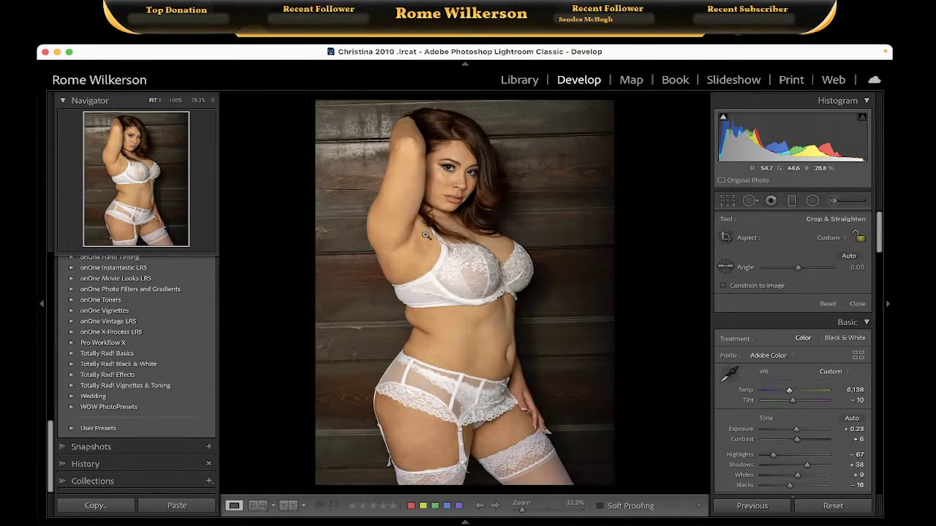
left_click(457, 290)
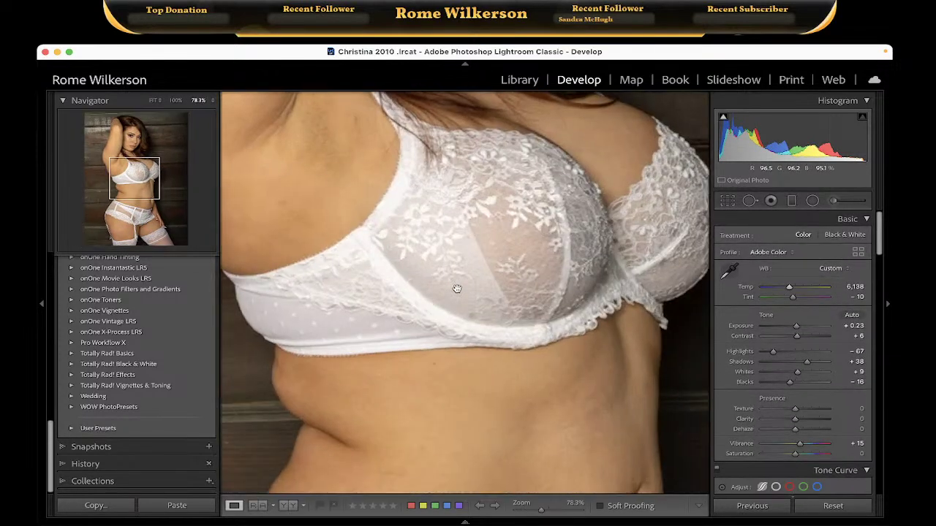
left_click(434, 202)
left_click(438, 144)
left_click_drag(439, 144, 428, 209)
left_click(426, 212)
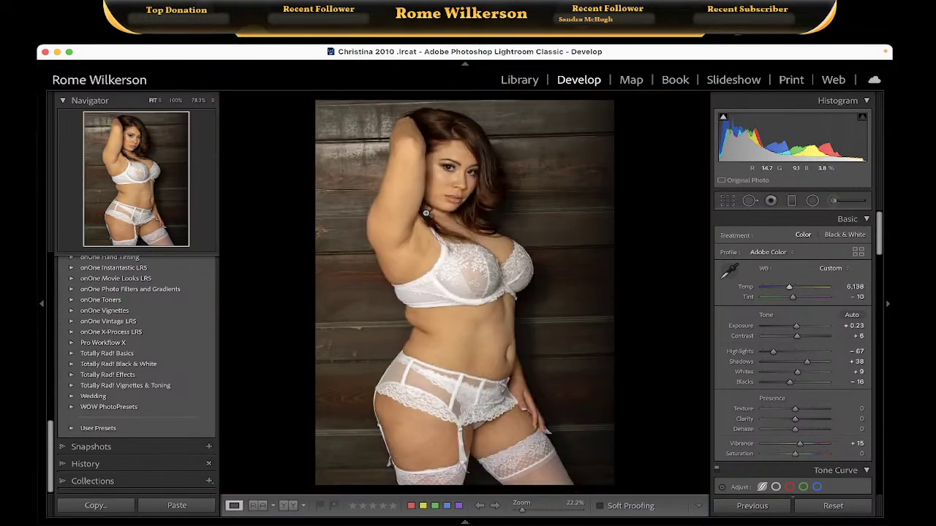
left_click(452, 173)
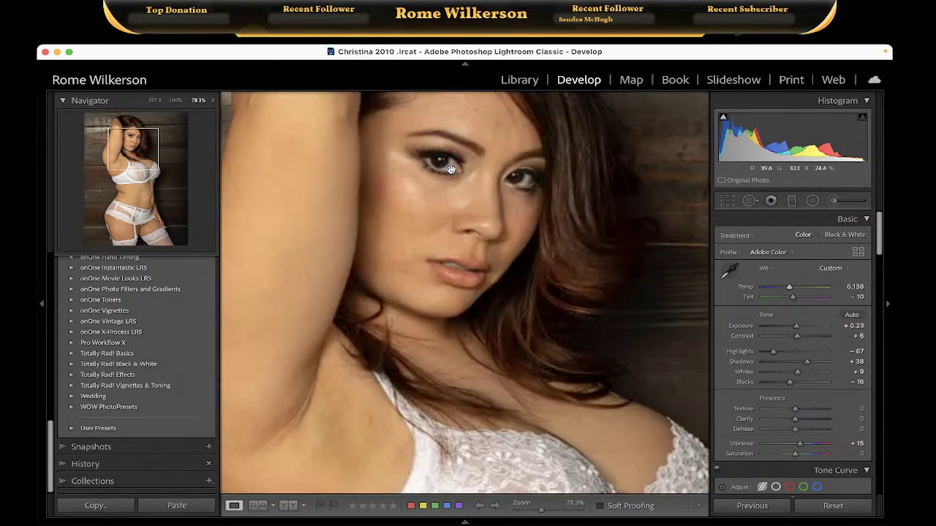
Resample white balance from the facial skin to Temp 5,100 and Tint +1
left_click(731, 274)
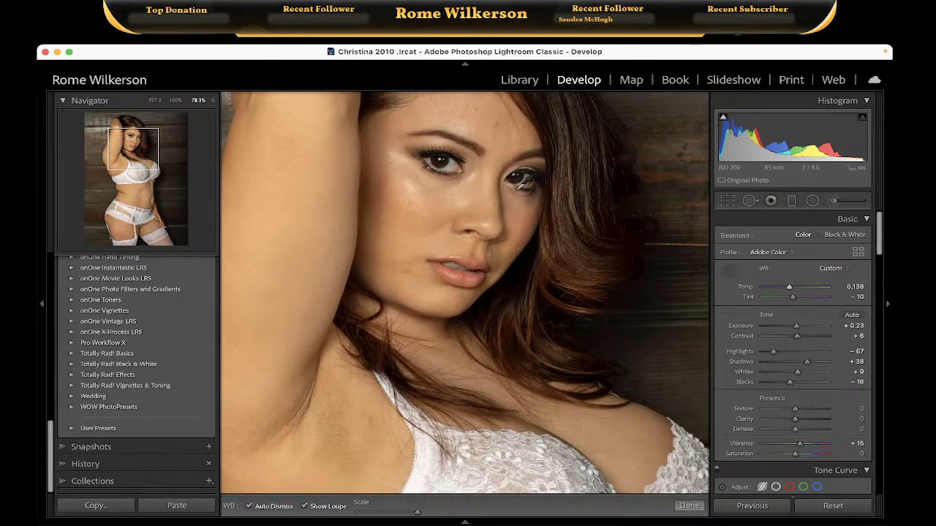
left_click(453, 161)
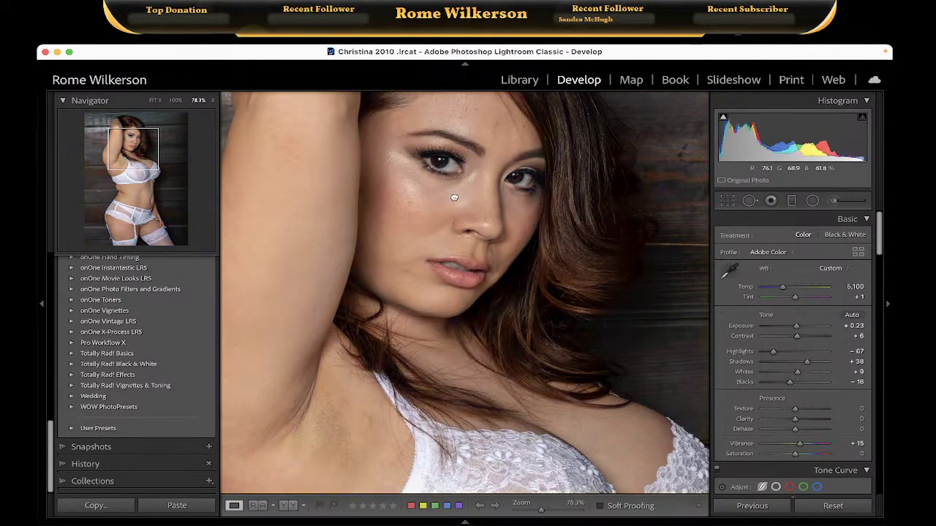
left_click(454, 198)
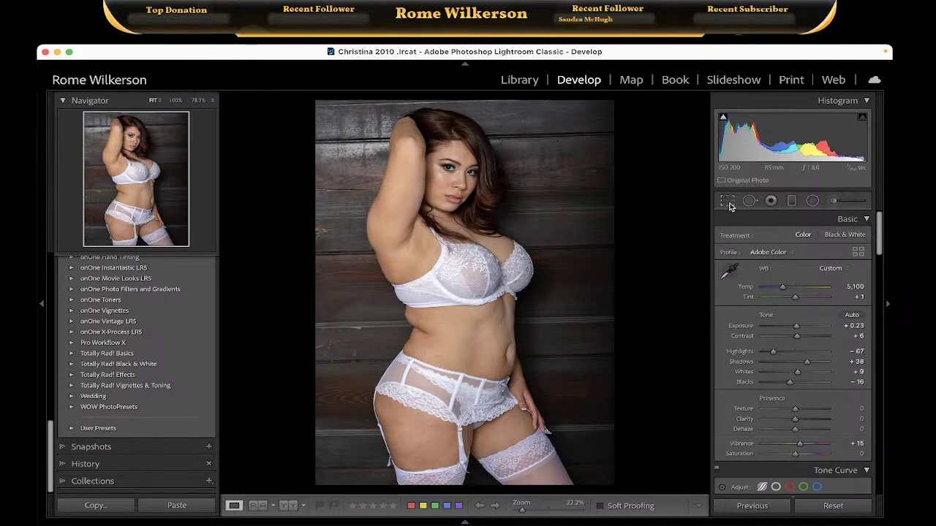
left_click(728, 201)
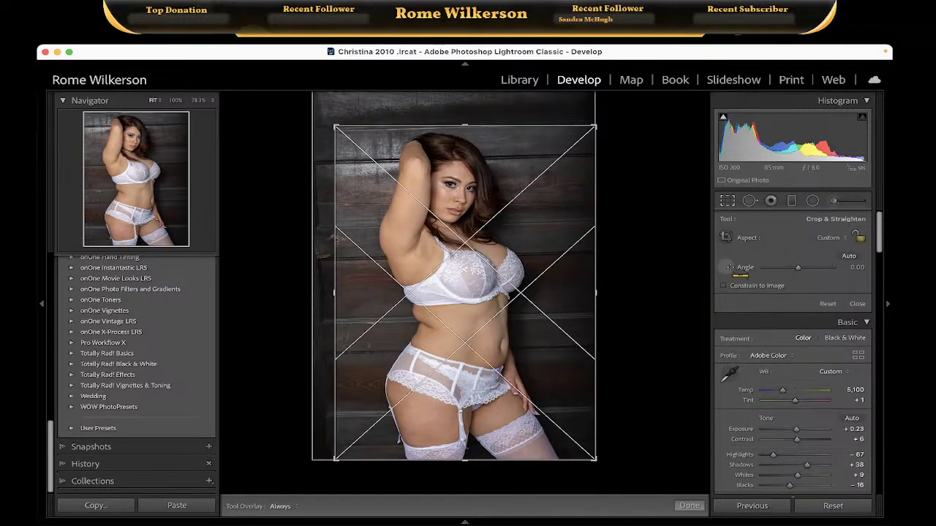
Straighten the photo 1.30° along a wood plank and commit the rotated crop
left_click(729, 268)
left_click_drag(348, 159, 575, 154)
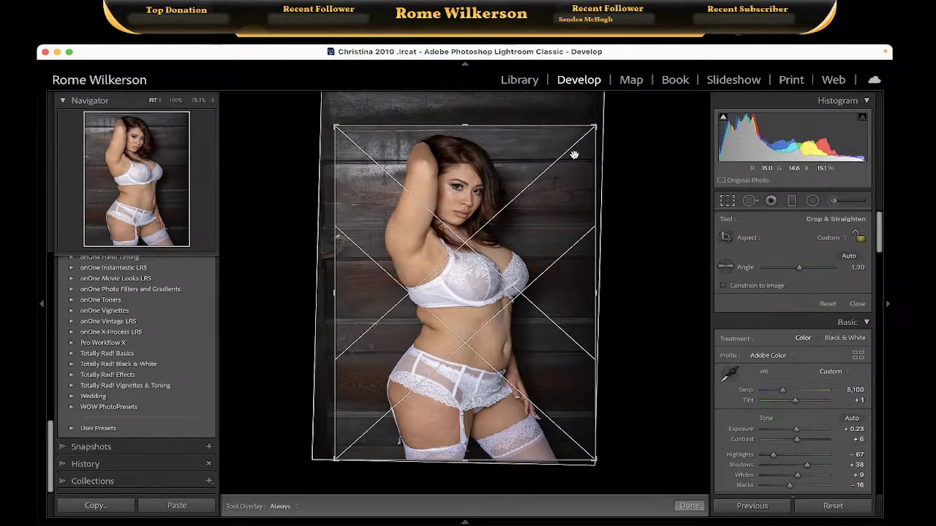
key("Return")
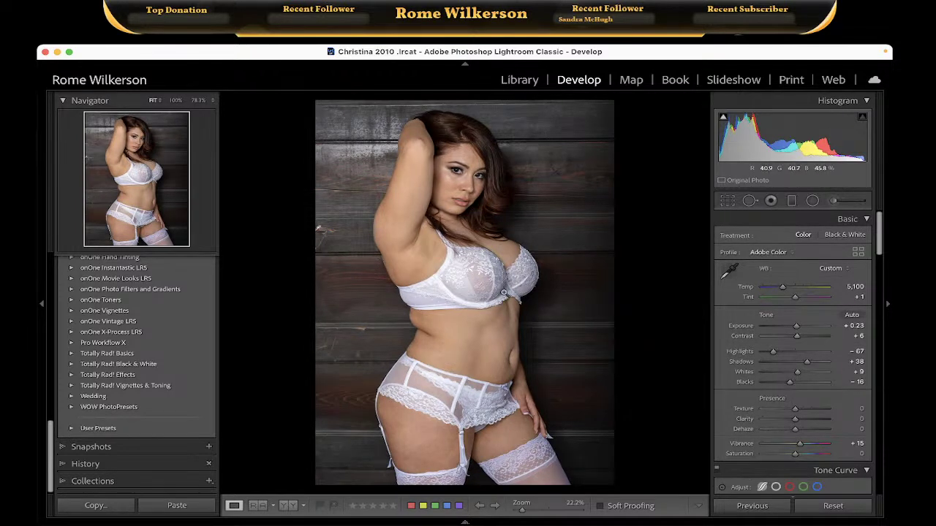
right_click(496, 272)
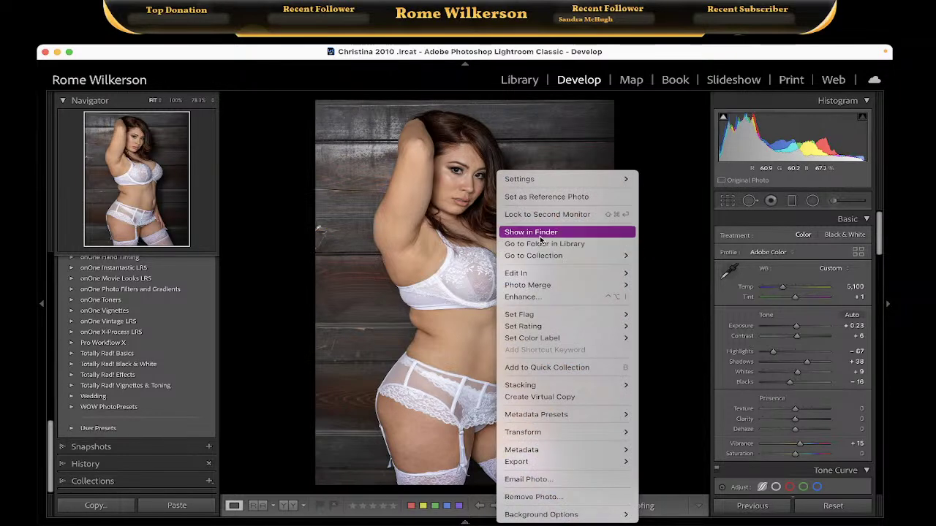
mouse_move(541, 256)
mouse_move(554, 272)
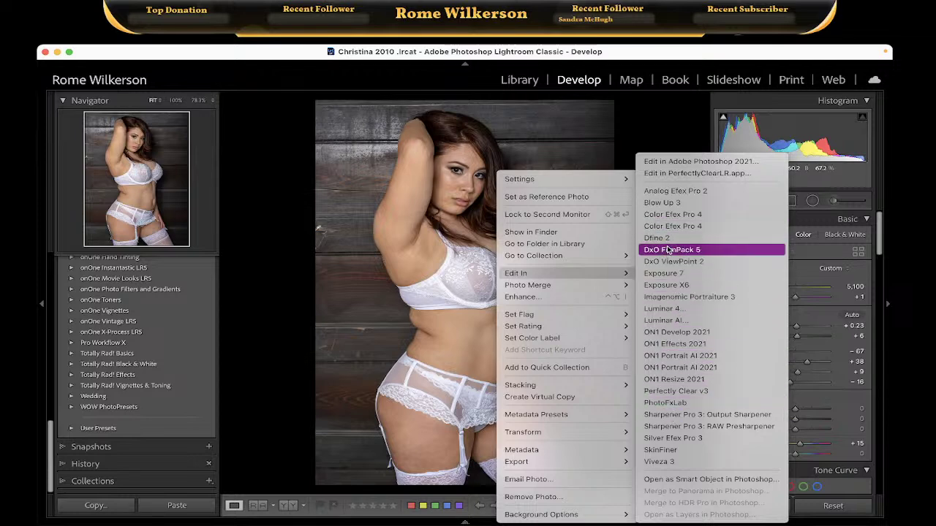
left_click(682, 163)
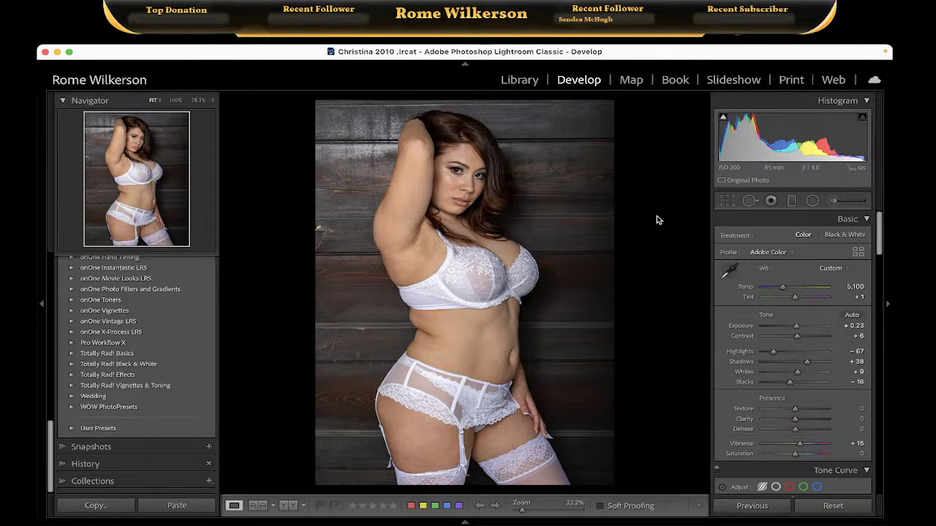
mouse_move(419, 521)
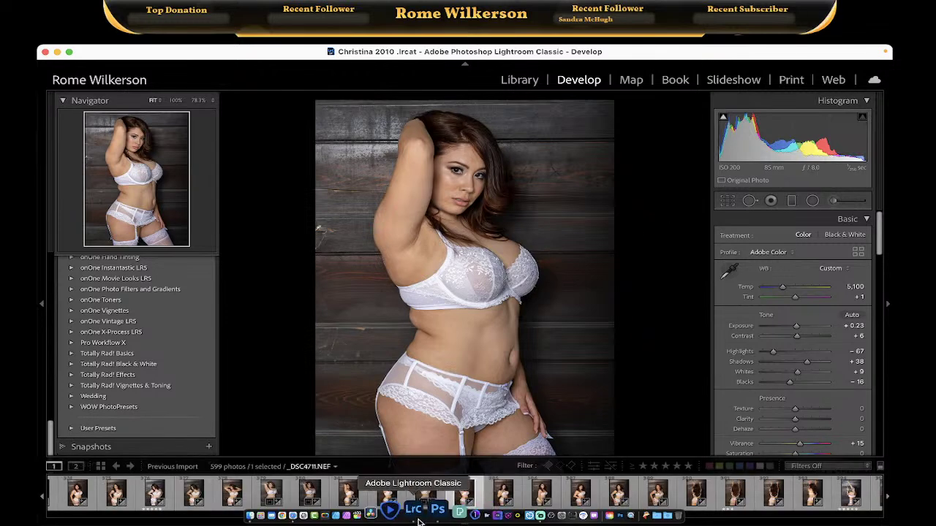
left_click(437, 510)
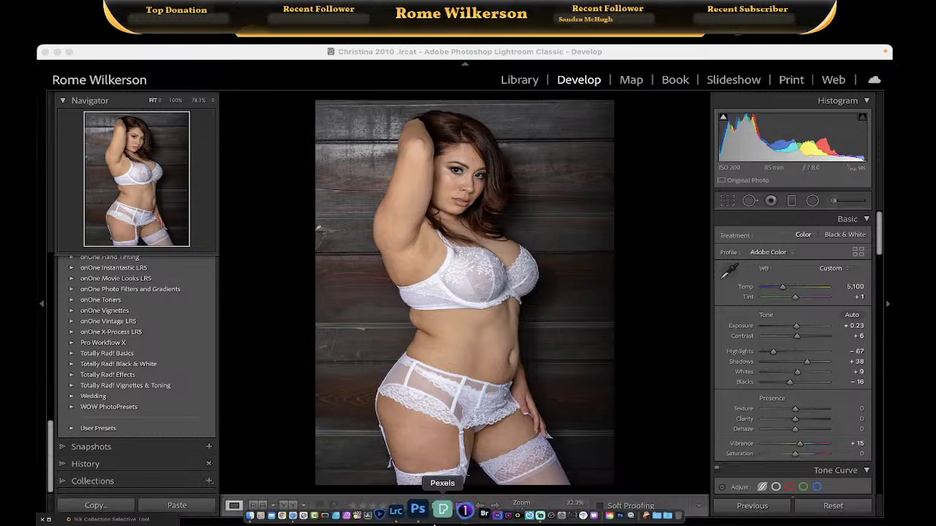
Bring the corrected portrait up in Photoshop and zoom in on the face to check skin detail
left_click(428, 510)
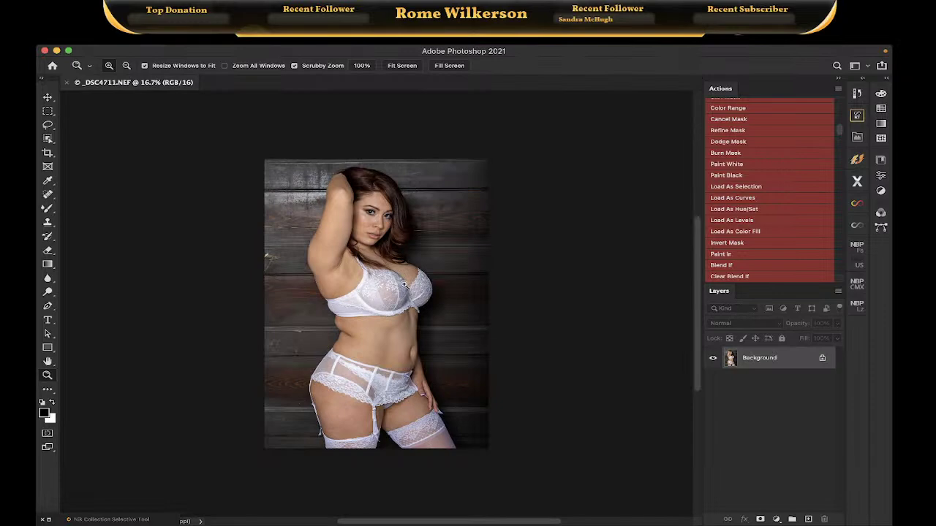
left_click(371, 224)
left_click(371, 224)
left_click(371, 224)
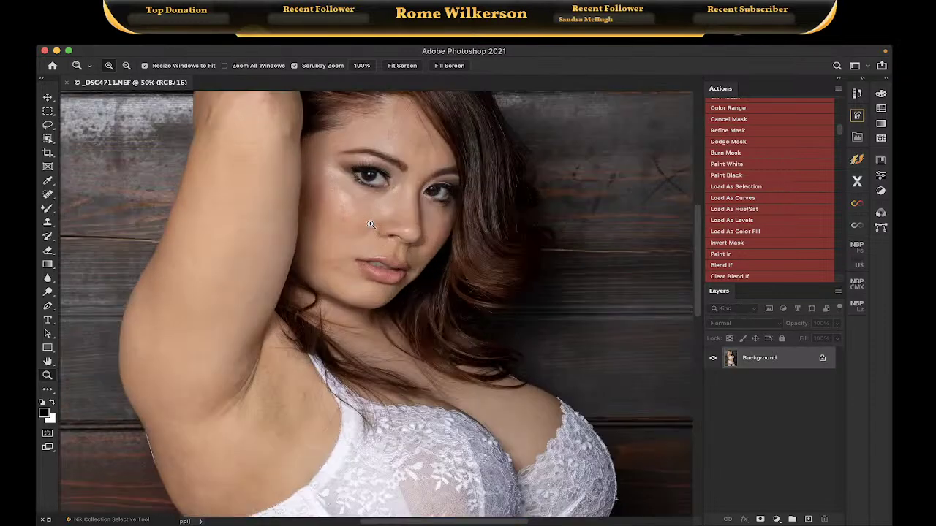
left_click(371, 225)
left_click(371, 225)
left_click(371, 224, "alt")
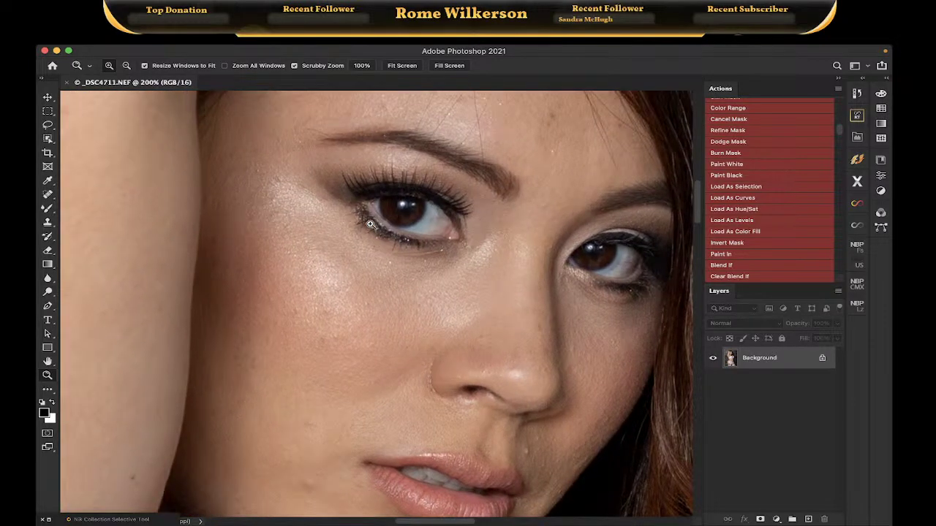
left_click(367, 225, "alt")
left_click(367, 226, "alt")
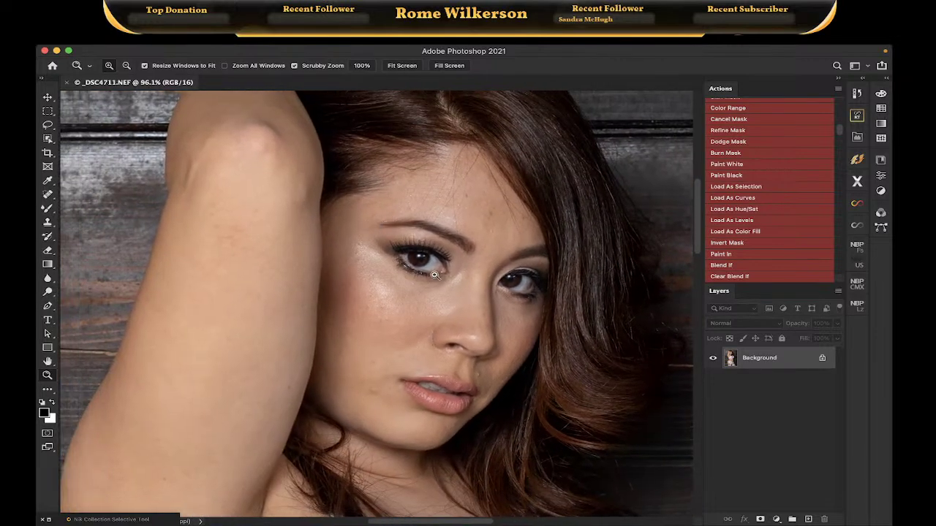
Scroll around the enlarged image to inspect the skin on the face and body
scroll(425, 224, "down", 3)
scroll(425, 225, "left", 3)
scroll(425, 224, "up", 5)
scroll(424, 225, "right", 4)
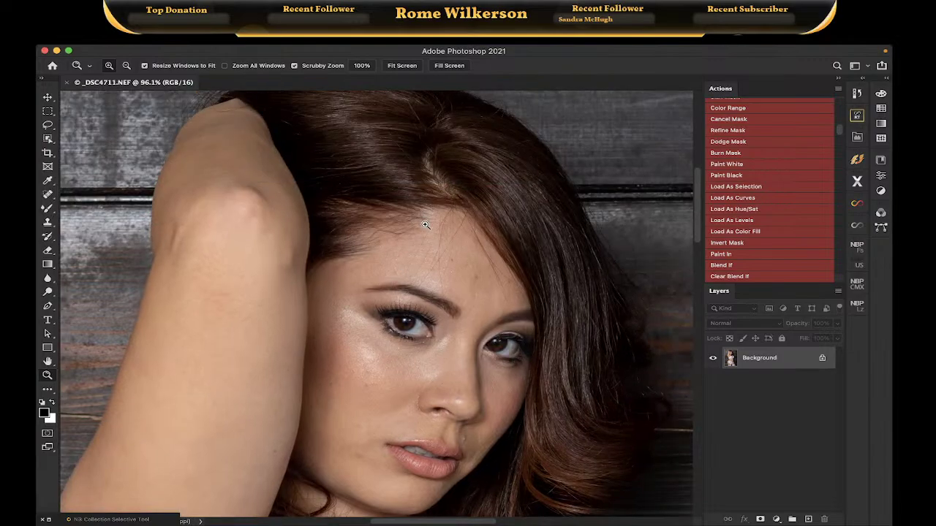
scroll(425, 224, "down", 15)
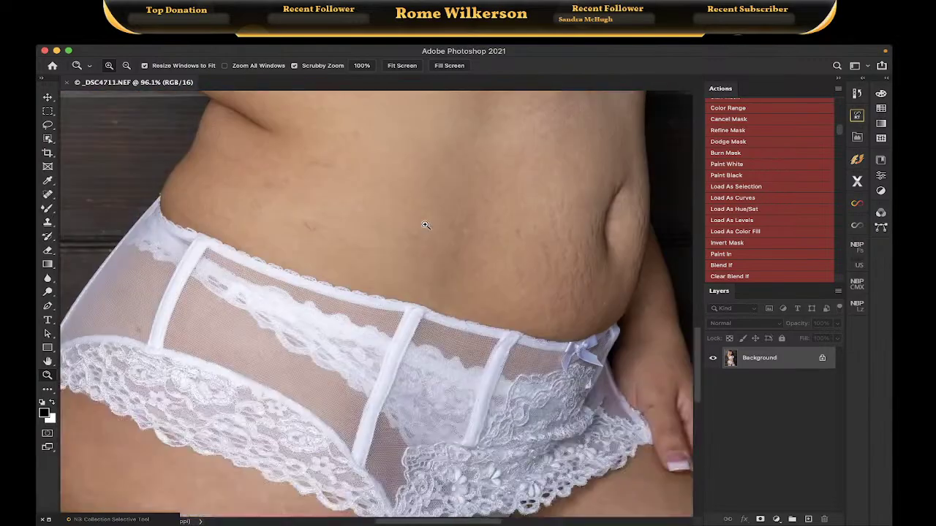
scroll(424, 225, "down", 10)
scroll(425, 224, "up", 11)
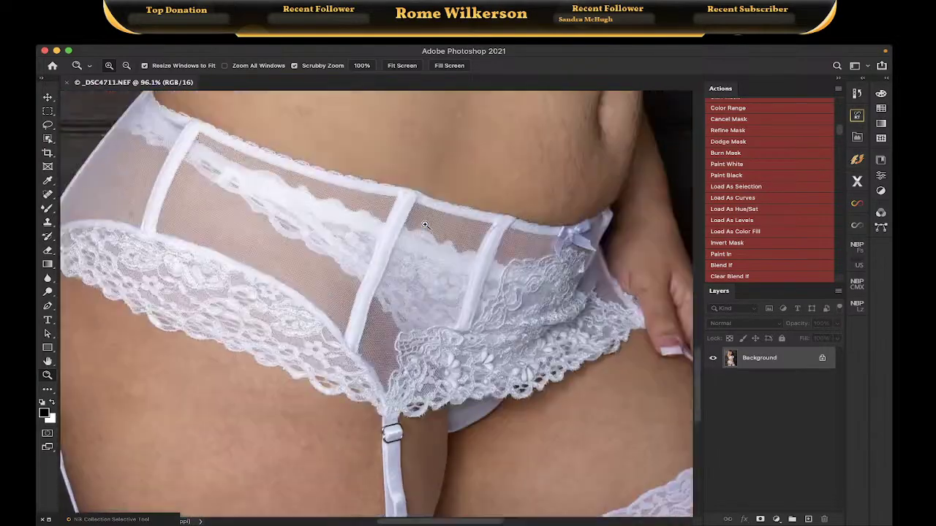
scroll(425, 225, "up", 16)
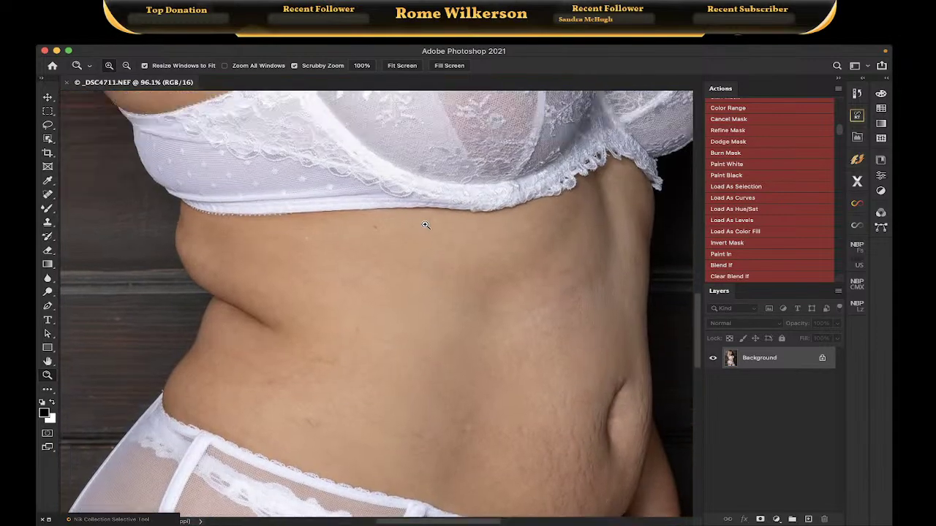
scroll(425, 224, "up", 8)
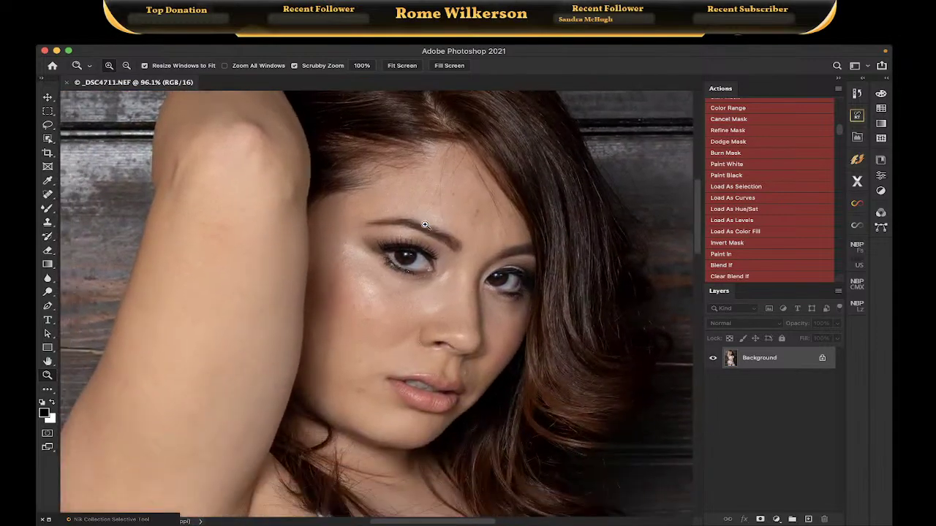
scroll(451, 210, "down", 1)
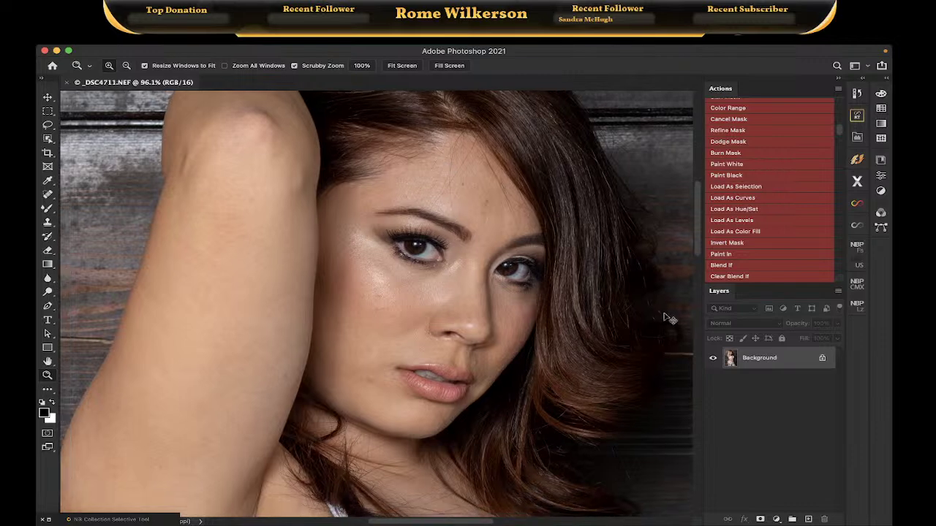
Duplicate the photo onto Layer 1 and select the Spot Healing Brush at 40 px
key("super+j")
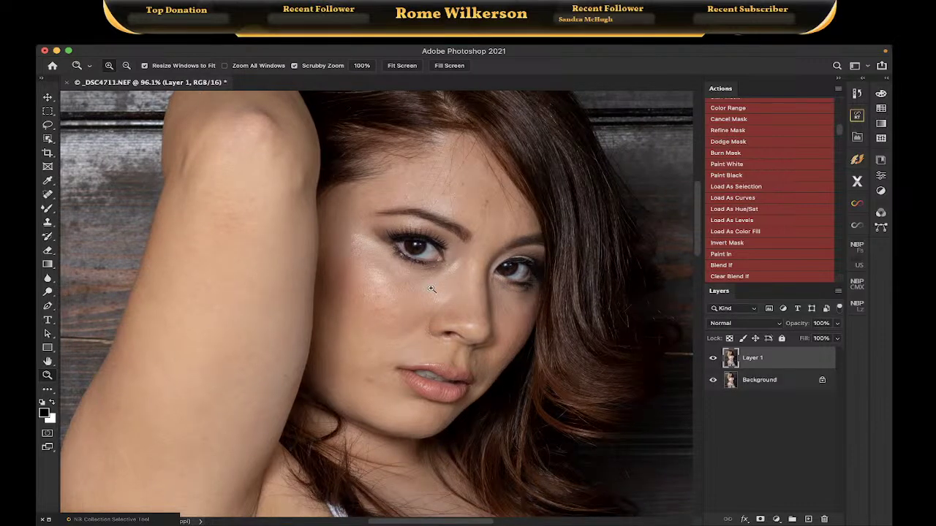
left_click(49, 195)
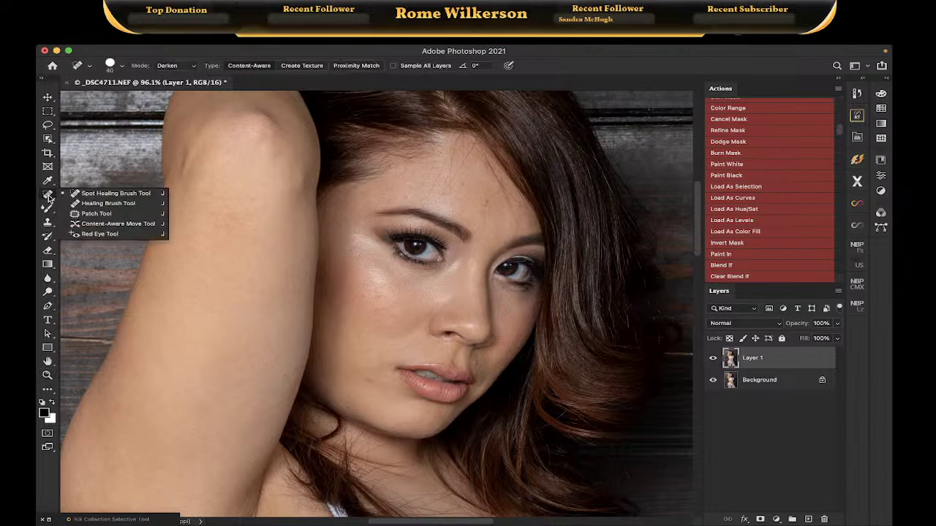
left_click(109, 194)
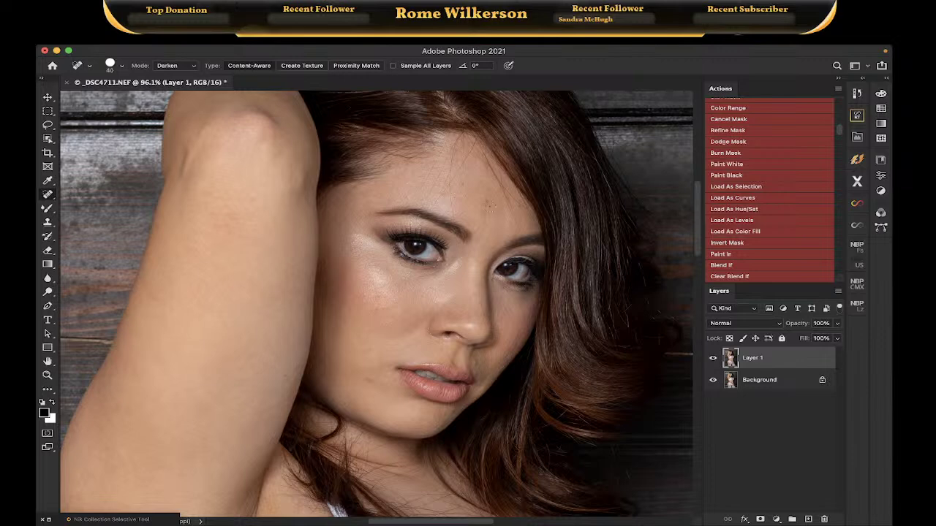
right_click(483, 211)
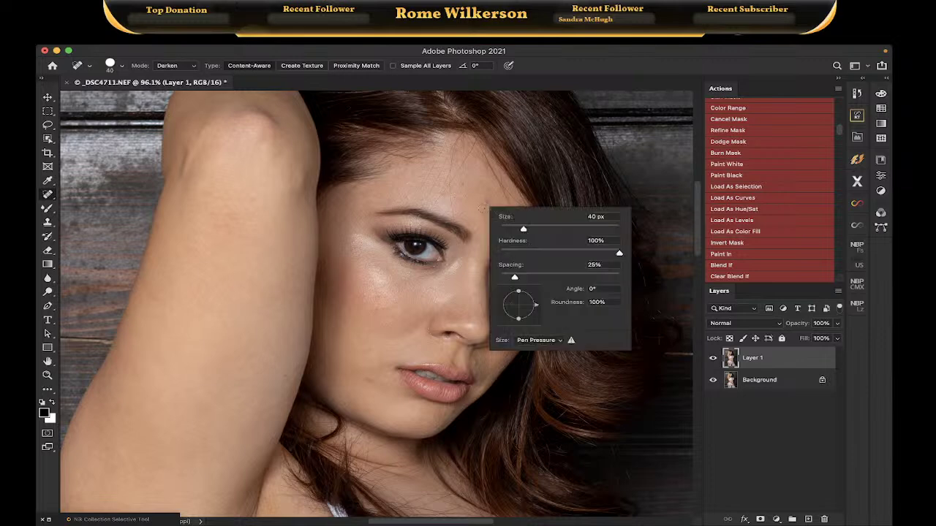
left_click(458, 195)
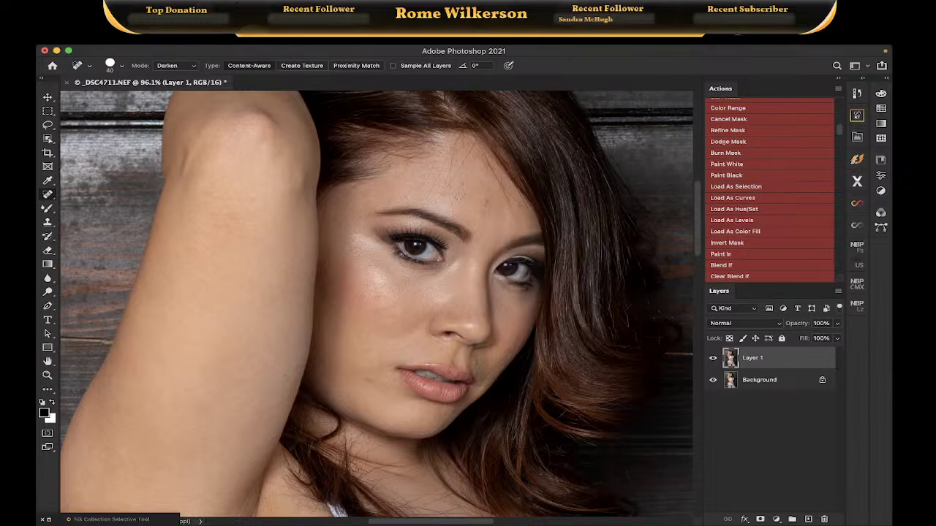
right_click(458, 195)
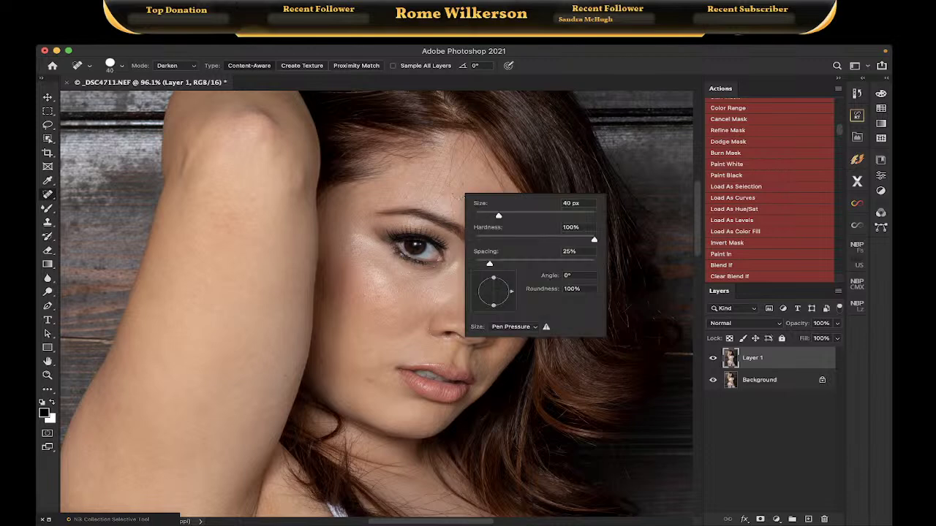
left_click(459, 194)
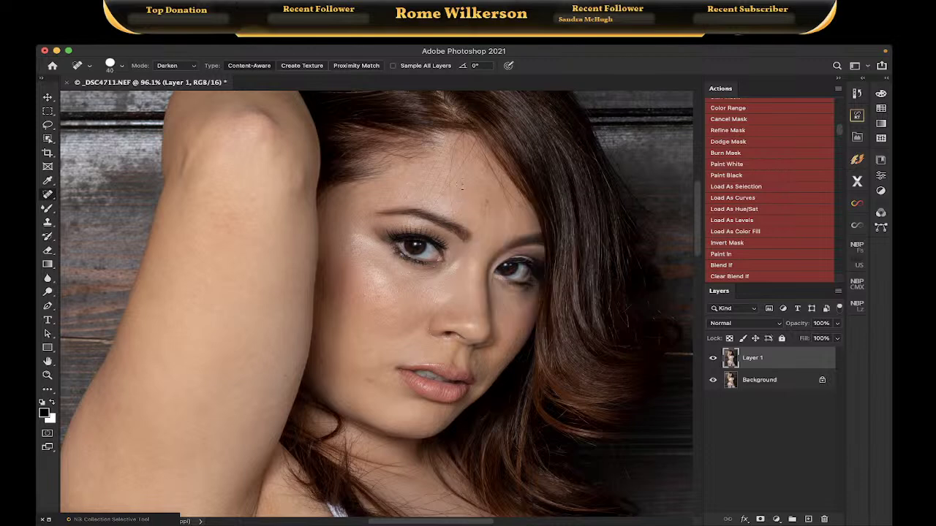
Heal the forehead blemishes, switching the healing mode from Darken to Normal
left_click(463, 185)
left_click(487, 200)
left_click(462, 183)
left_click(486, 204)
left_click(484, 211)
left_click(195, 65)
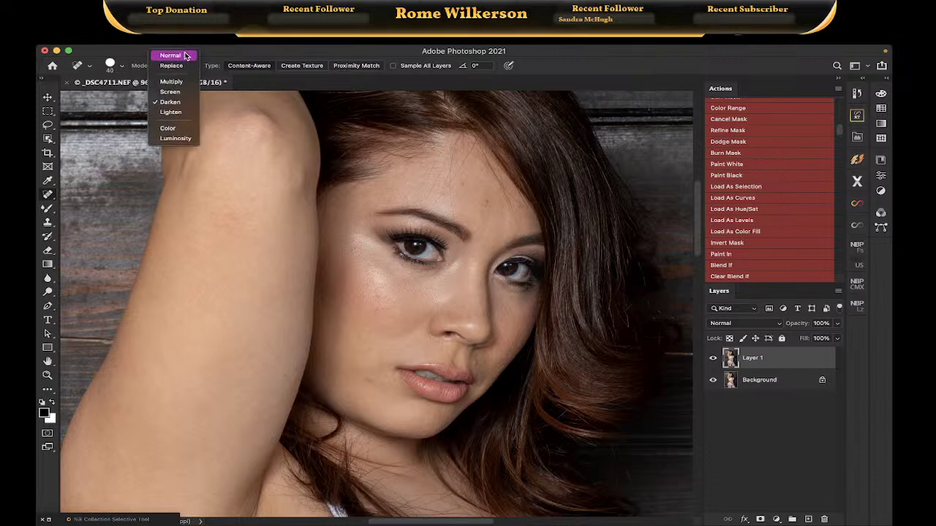
left_click(185, 55)
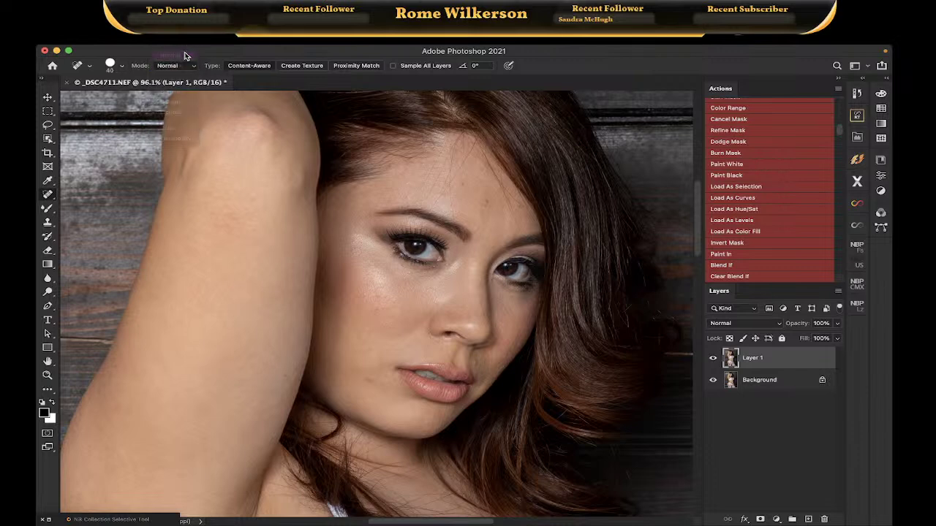
left_click(486, 203)
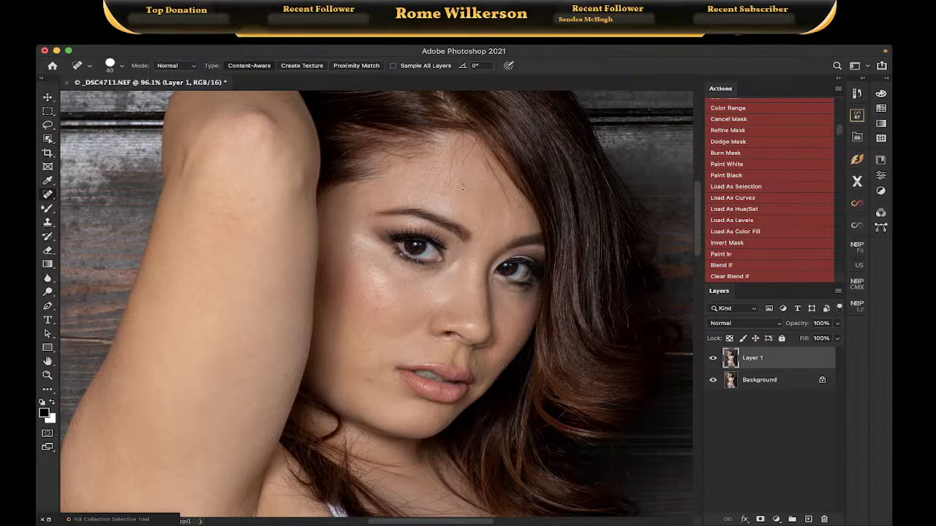
Heal a forehead spot and four blemish streaks across the forehead
left_click(462, 187)
mouse_move(452, 216)
left_mouse_down()
mouse_move(450, 187)
mouse_move(435, 202)
mouse_move(450, 182)
mouse_move(427, 202)
mouse_move(442, 155)
left_mouse_up()
mouse_move(447, 182)
left_mouse_down()
mouse_move(453, 137)
mouse_move(455, 177)
left_mouse_up()
mouse_move(465, 133)
left_mouse_down()
mouse_move(446, 163)
mouse_move(455, 148)
left_mouse_up()
mouse_move(521, 226)
left_mouse_down()
mouse_move(475, 139)
mouse_move(470, 149)
mouse_move(488, 165)
left_mouse_up()
scroll(485, 193, "up", 5)
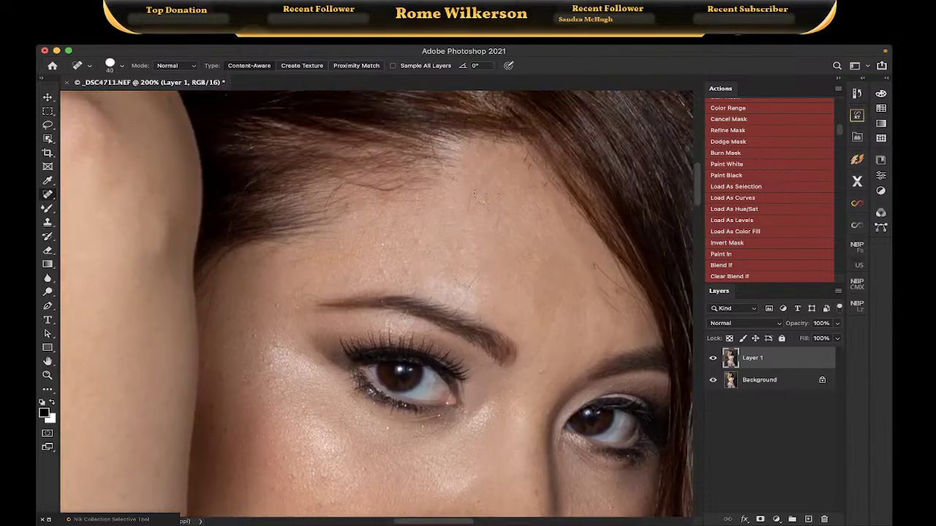
scroll(486, 194, "up", 3)
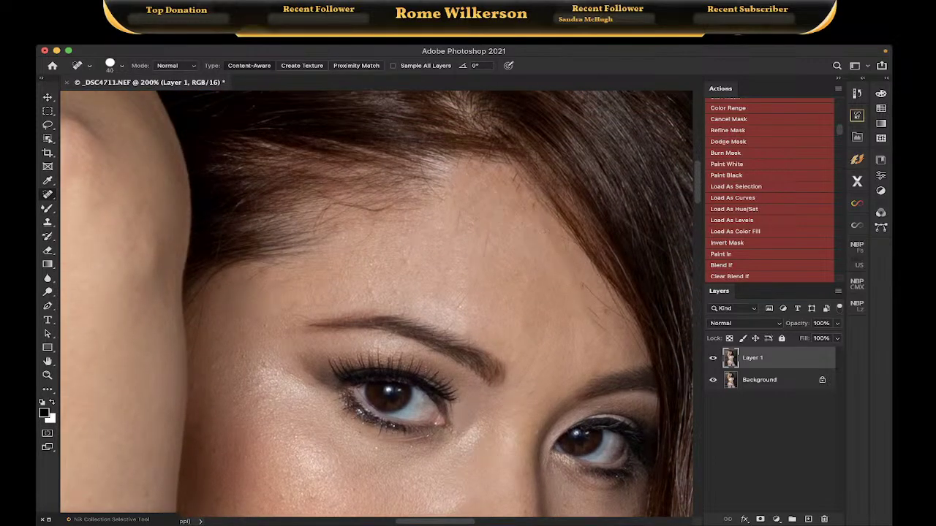
Heal the streaks and marks on the upper forehead near the hairline
left_click_drag(608, 302, 580, 273)
left_click_drag(620, 319, 597, 299)
mouse_move(619, 352)
left_mouse_down()
mouse_move(583, 305)
mouse_move(636, 340)
mouse_move(618, 308)
mouse_move(633, 335)
left_mouse_up()
mouse_move(612, 305)
left_mouse_down()
mouse_move(625, 320)
mouse_move(608, 296)
mouse_move(627, 321)
left_mouse_up()
left_click_drag(604, 291, 599, 285)
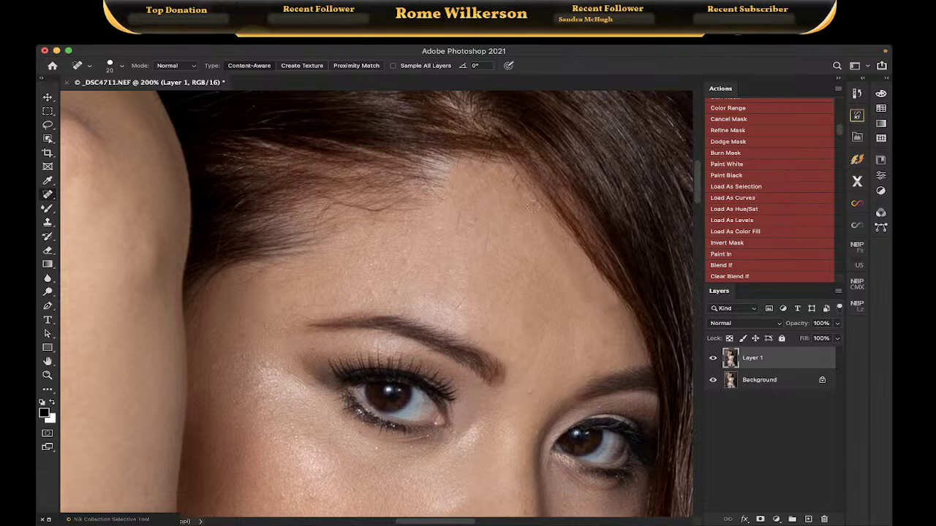
Heal the spots along the hairline edge and the remaining forehead strips, including the left side
left_click(533, 206)
left_click(534, 204)
left_click_drag(527, 199, 545, 226)
left_click_drag(516, 185, 517, 210)
left_click_drag(514, 174, 504, 198)
mouse_move(496, 231)
left_mouse_down()
mouse_move(483, 264)
mouse_move(457, 232)
mouse_move(461, 208)
left_mouse_up()
mouse_move(460, 302)
left_mouse_down()
mouse_move(472, 269)
mouse_move(460, 298)
left_mouse_up()
left_click_drag(237, 283, 278, 262)
Heal the chin blemish and a small cheek blemish on the lower face
scroll(353, 280, "down", 10)
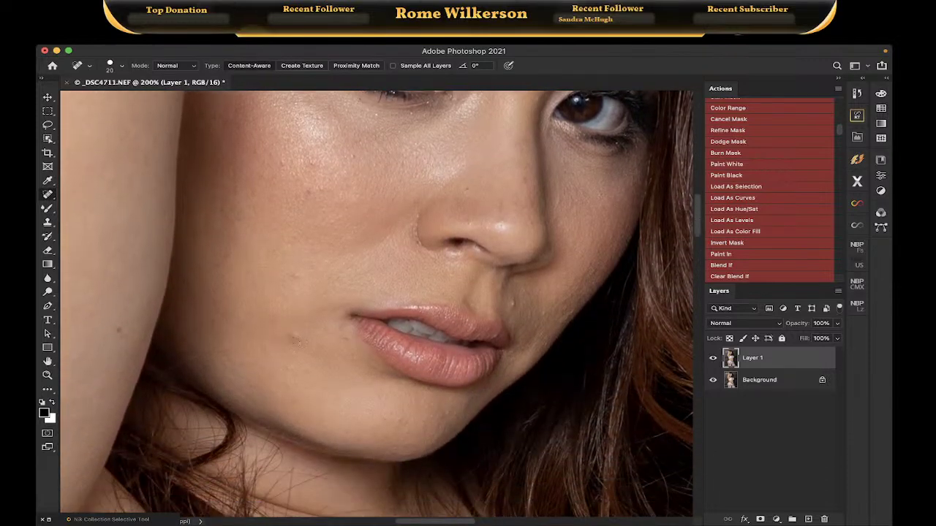
left_click(296, 336)
left_click(300, 322)
left_click(298, 273)
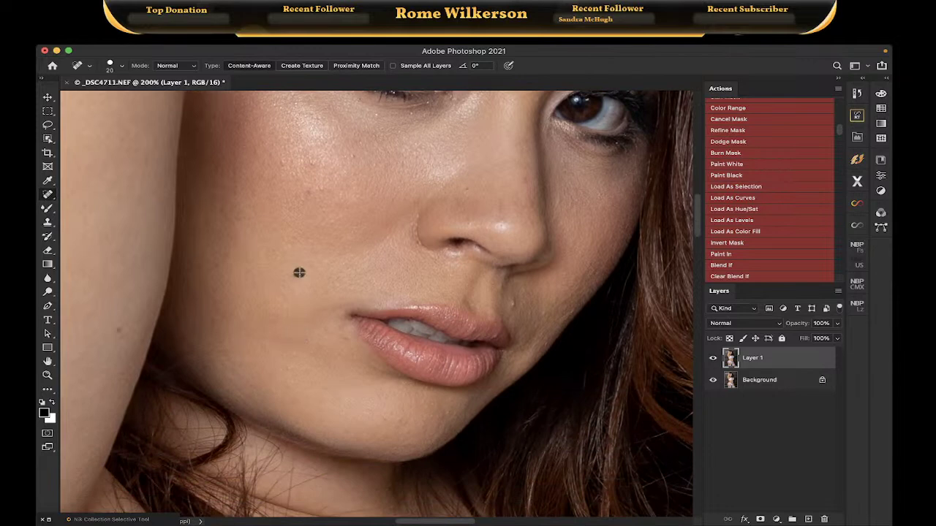
Heal the cluster of spots beside the lips and at the lip corner
left_click(509, 304)
left_click(523, 290)
left_click(538, 290)
left_click(545, 308)
left_click(529, 316)
left_click(521, 313)
left_click(537, 324)
Heal the streak by the lip corner, four chin spots, and the jawline blemishes
scroll(531, 341, "left", 5)
scroll(531, 342, "down", 3)
left_click_drag(474, 288, 452, 274)
left_click(522, 368)
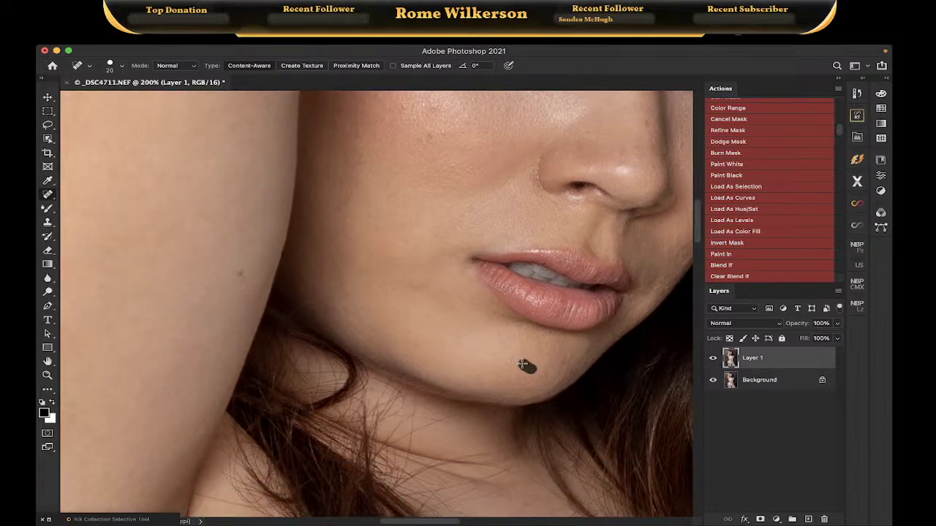
left_click(506, 363)
left_click(511, 355)
left_click(497, 339)
left_click_drag(361, 289, 289, 316)
scroll(372, 266, "up", 10)
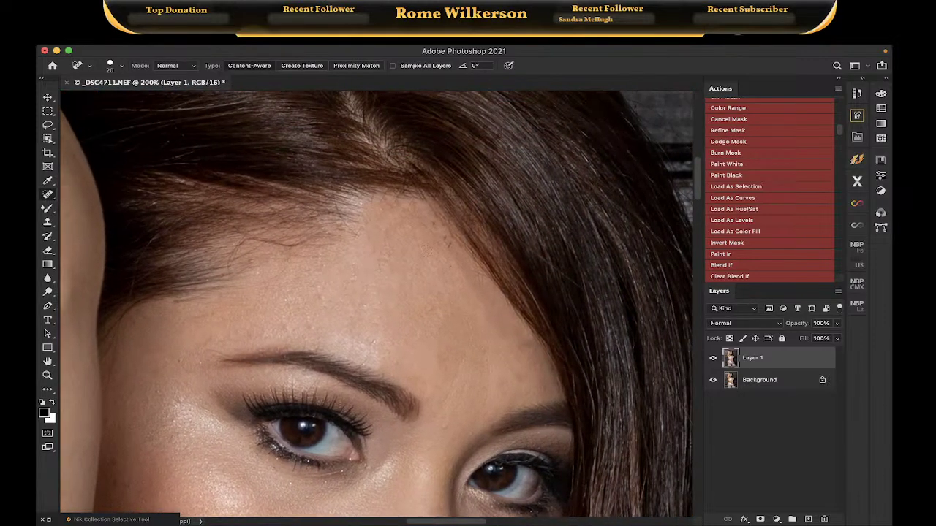
Patch two forehead blemish areas with the Patch Tool and deselect
left_click(50, 196)
left_click(88, 215)
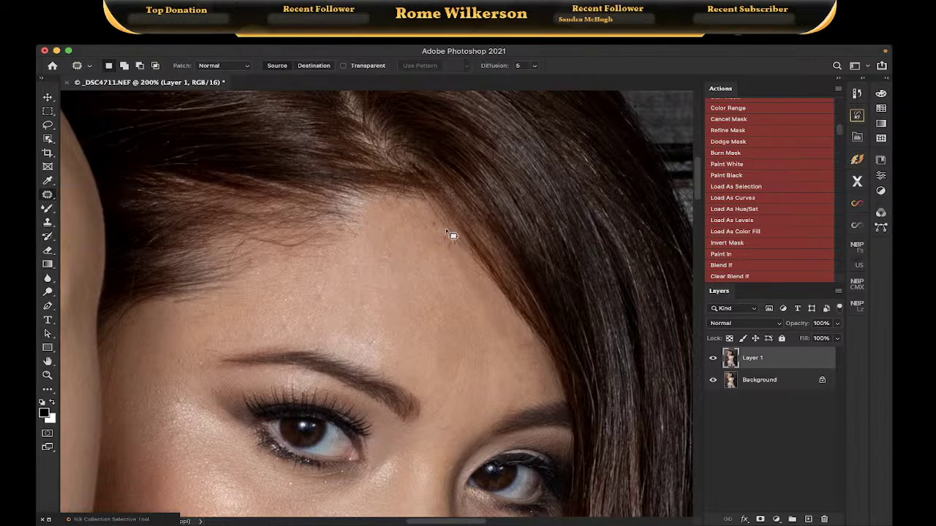
mouse_move(436, 220)
left_mouse_down()
mouse_move(436, 259)
mouse_move(459, 252)
mouse_move(454, 243)
mouse_move(418, 265)
left_mouse_up()
key("ctrl+d")
scroll(440, 273, "down", 3)
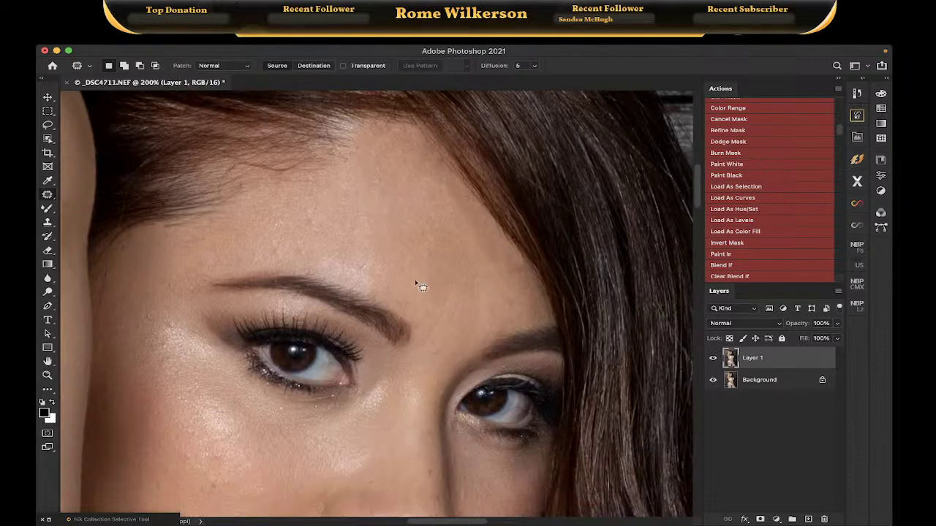
scroll(418, 282, "down", 2)
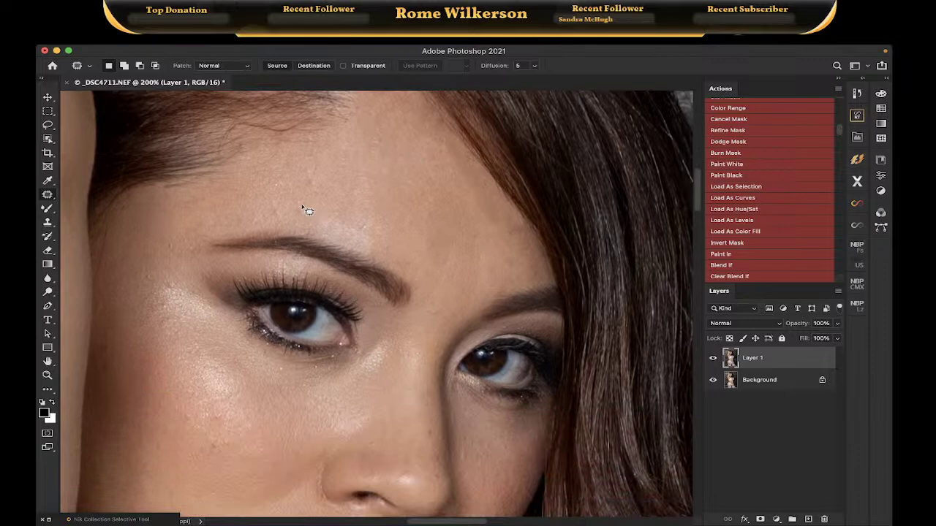
mouse_move(303, 208)
left_mouse_down()
mouse_move(296, 215)
mouse_move(303, 209)
left_mouse_up()
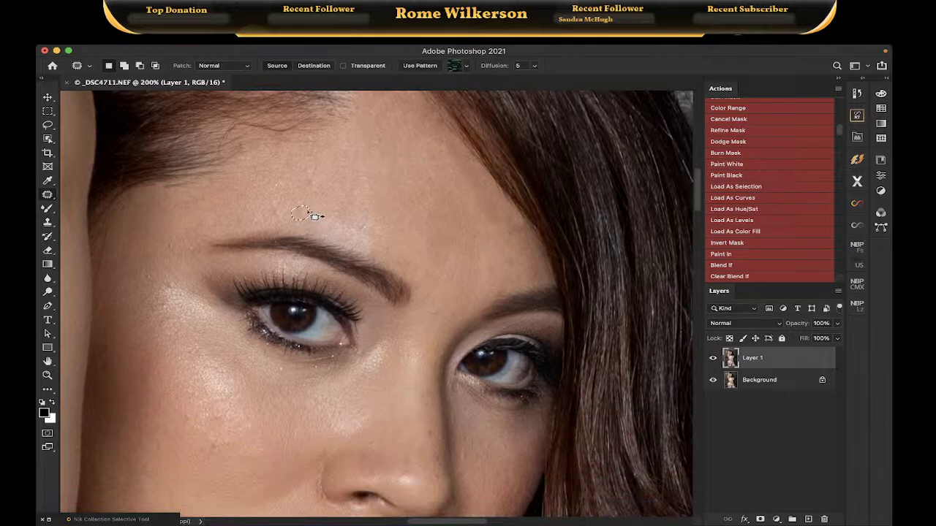
left_click(349, 198)
Switch back to the Spot Healing Brush and heal blemishes on the forehead and cheek
right_click(48, 196)
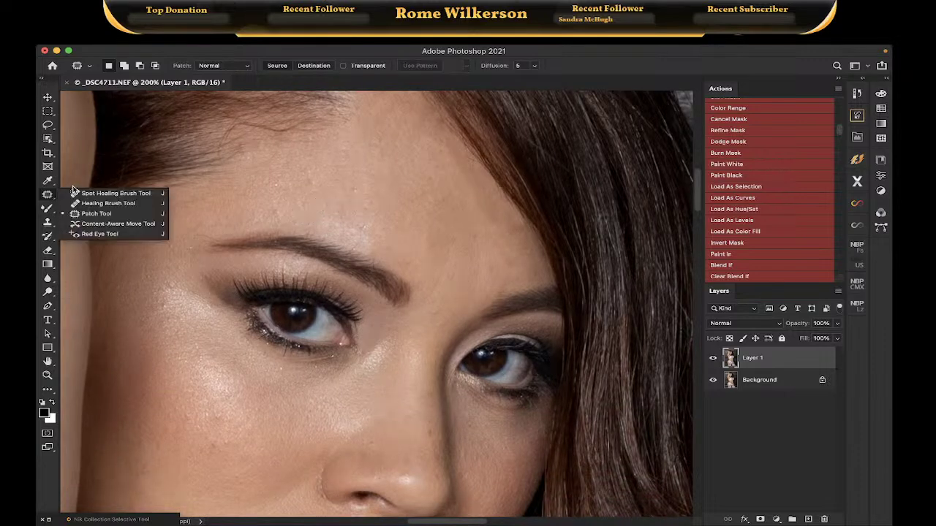
left_click(95, 190)
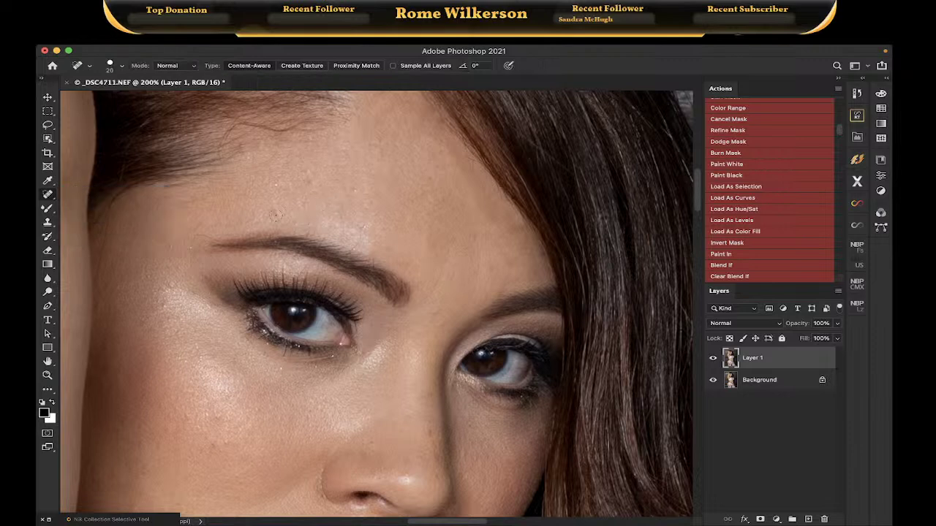
left_click_drag(313, 182, 297, 182)
scroll(297, 182, "down", 5)
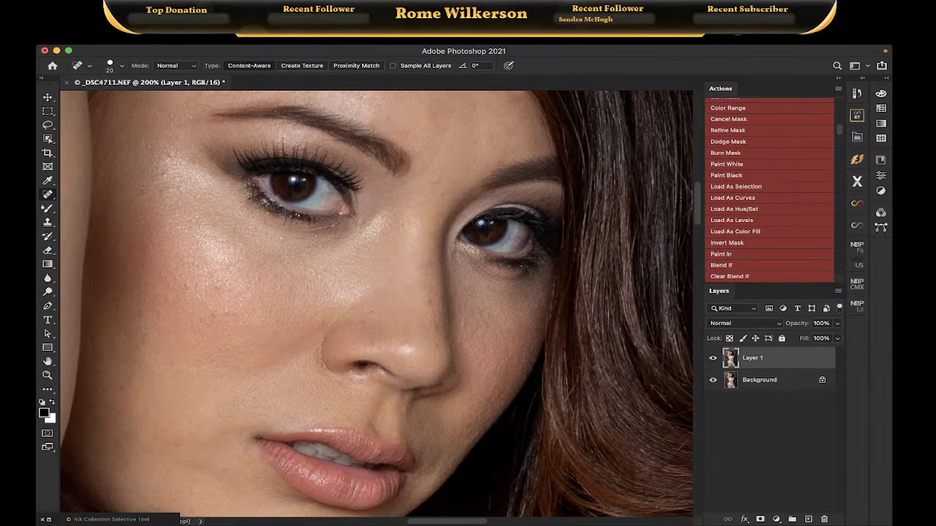
left_click_drag(434, 179, 434, 180)
mouse_move(216, 285)
left_mouse_down()
mouse_move(256, 278)
mouse_move(219, 293)
mouse_move(212, 316)
left_mouse_up()
left_click_drag(181, 284, 180, 284)
Heal a blemish near the brow and scroll around the face to review the cleanup
scroll(166, 295, "left", 3)
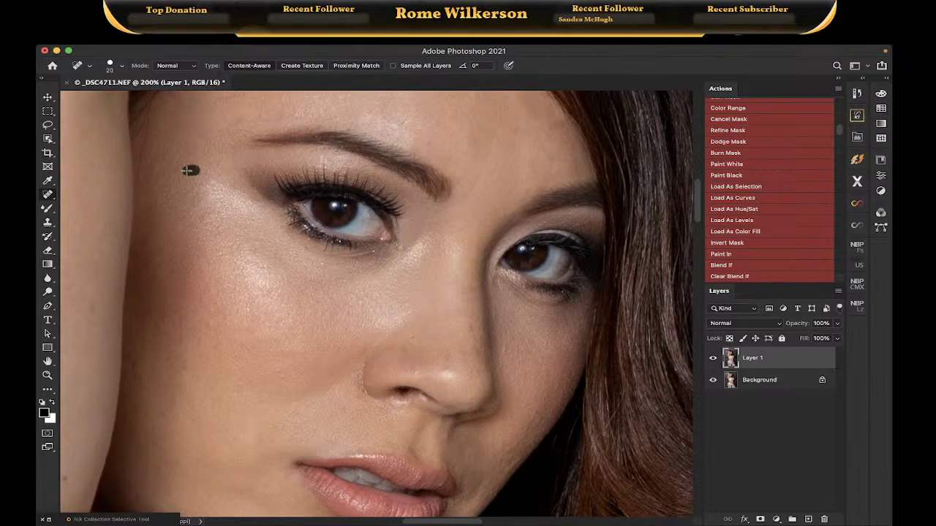
left_click_drag(210, 144, 211, 144)
scroll(231, 142, "down", 5)
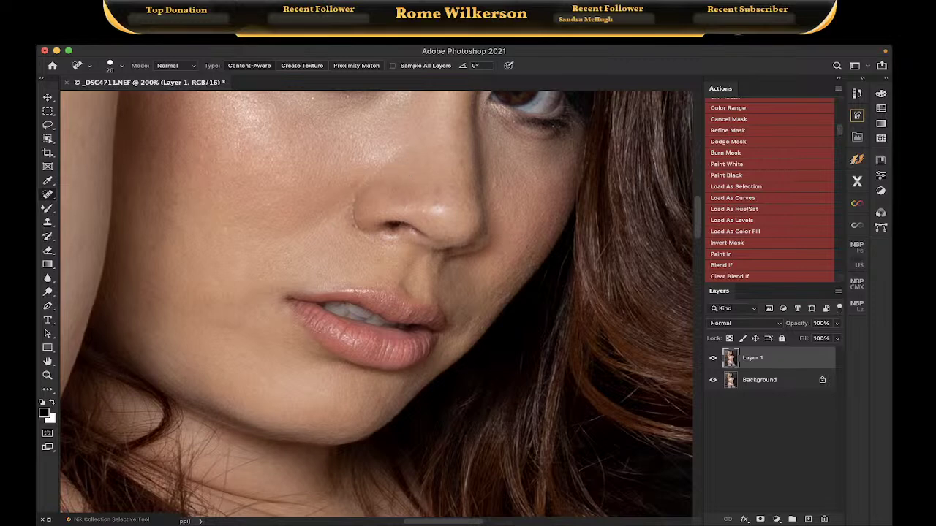
scroll(495, 183, "down", 5)
scroll(495, 183, "left", 8)
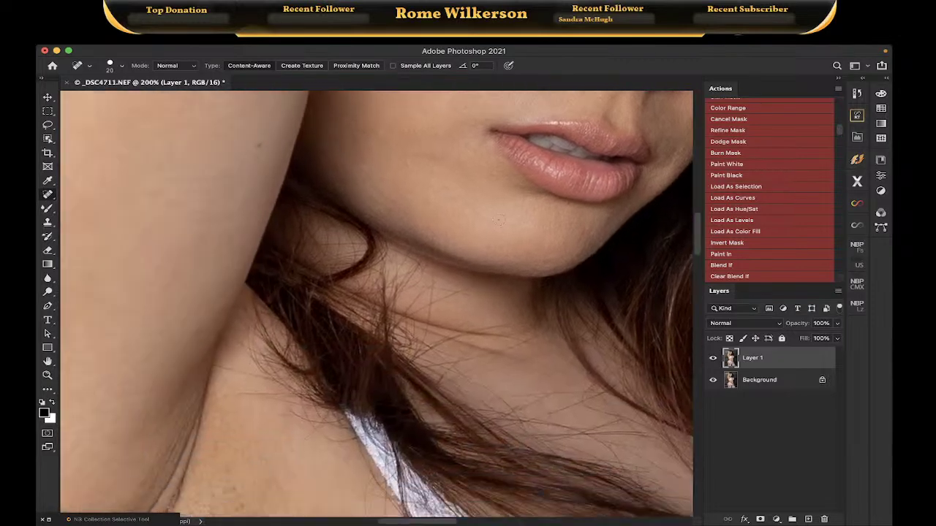
scroll(499, 220, "up", 12)
scroll(498, 220, "left", 6)
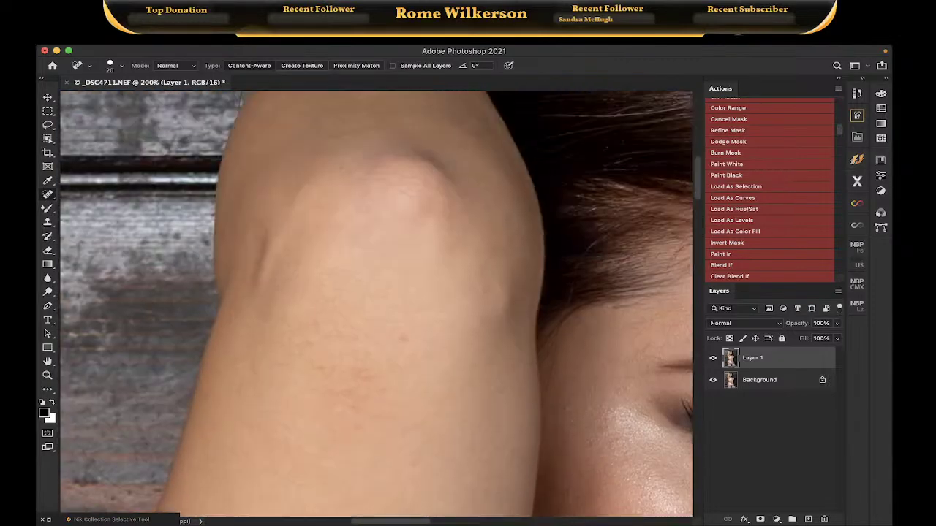
scroll(499, 219, "down", 10)
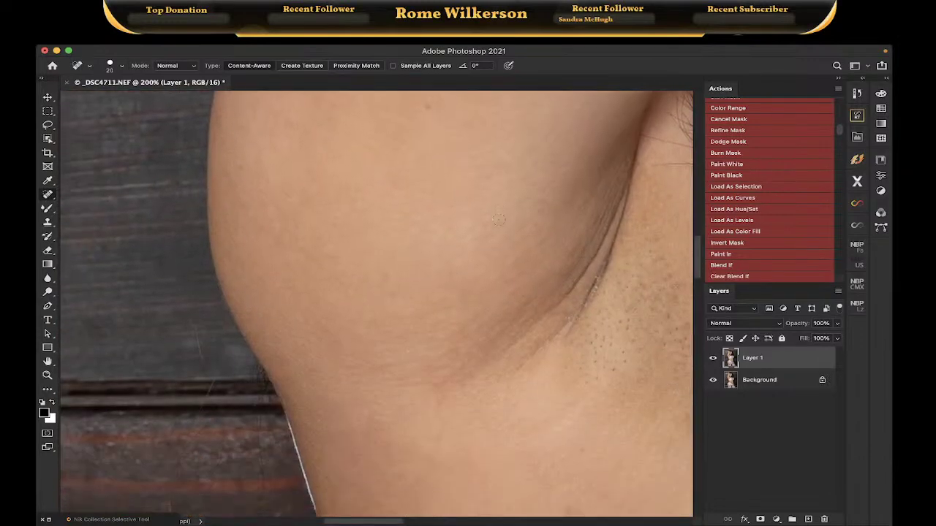
scroll(498, 219, "right", 2)
scroll(498, 219, "right", 9)
scroll(498, 219, "up", 2)
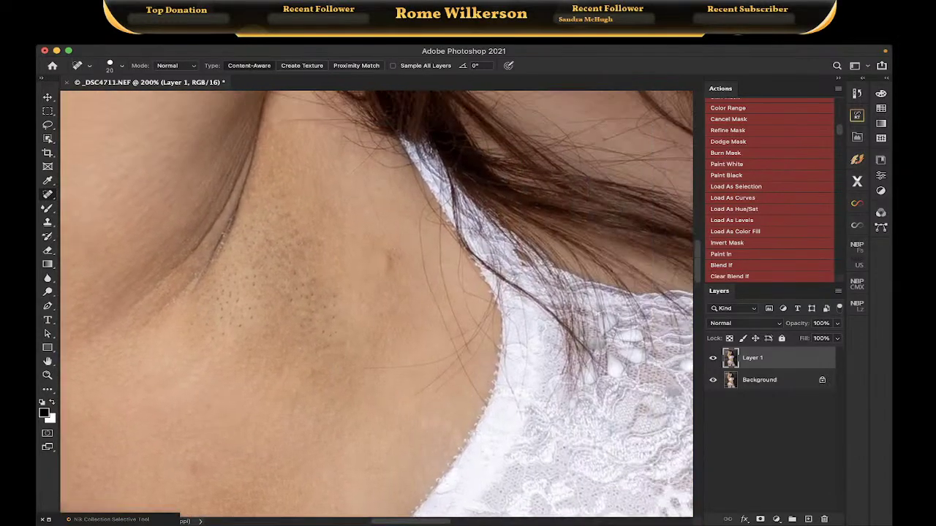
right_click(48, 196)
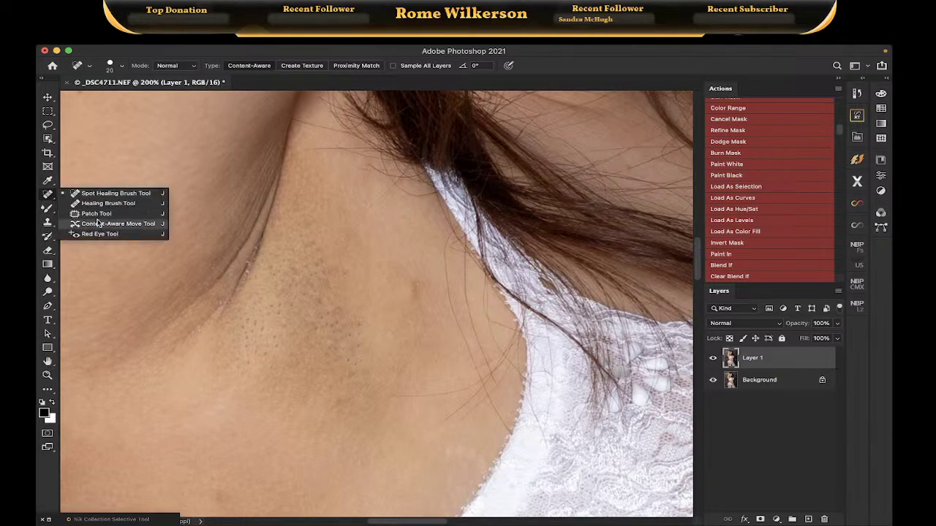
With the Patch Tool, replace the neck crease mark with adjacent clean skin
left_click(117, 213)
mouse_move(291, 139)
left_mouse_down()
mouse_move(246, 332)
mouse_move(210, 404)
mouse_move(333, 429)
mouse_move(400, 369)
mouse_move(361, 269)
mouse_move(330, 244)
mouse_move(306, 166)
mouse_move(263, 418)
mouse_move(217, 330)
mouse_move(216, 275)
mouse_move(146, 139)
left_mouse_up()
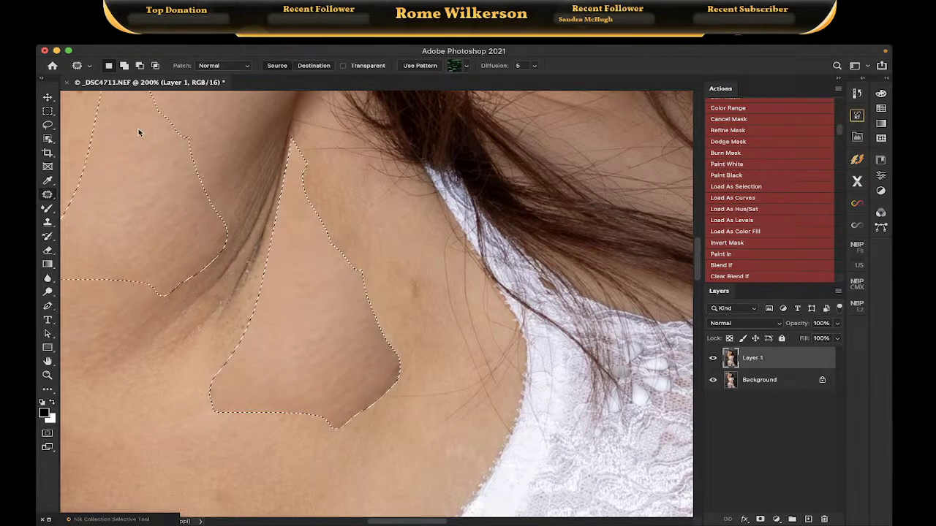
key("ctrl+d")
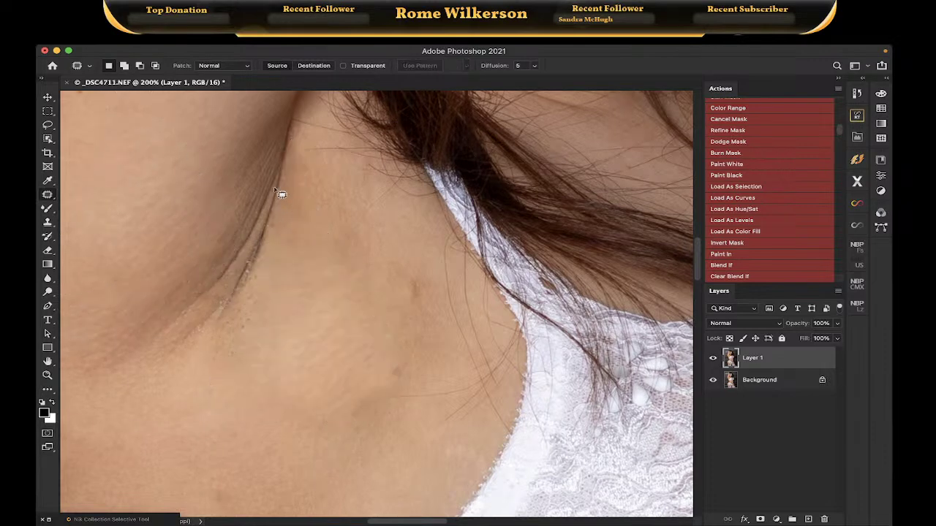
mouse_move(276, 191)
left_mouse_down()
mouse_move(183, 359)
mouse_move(223, 382)
mouse_move(276, 323)
mouse_move(297, 242)
mouse_move(294, 188)
left_mouse_up()
left_click_drag(278, 269, 328, 277)
key("ctrl+d")
Patch two more neck areas, including the lower neck crease, with nearby clean skin
mouse_move(412, 263)
left_mouse_down()
mouse_move(427, 286)
mouse_move(436, 344)
mouse_move(399, 386)
mouse_move(390, 379)
mouse_move(408, 333)
mouse_move(411, 264)
left_mouse_up()
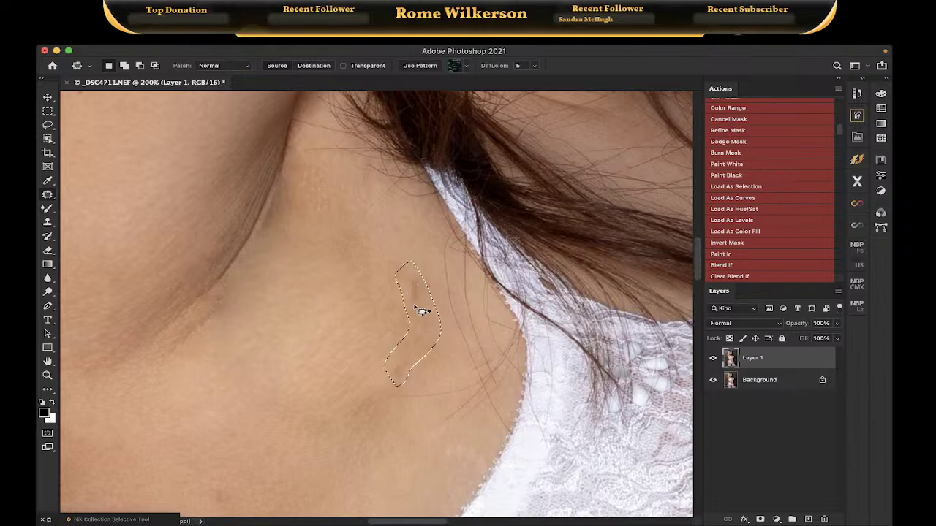
left_click_drag(418, 309, 359, 301)
key("ctrl+d")
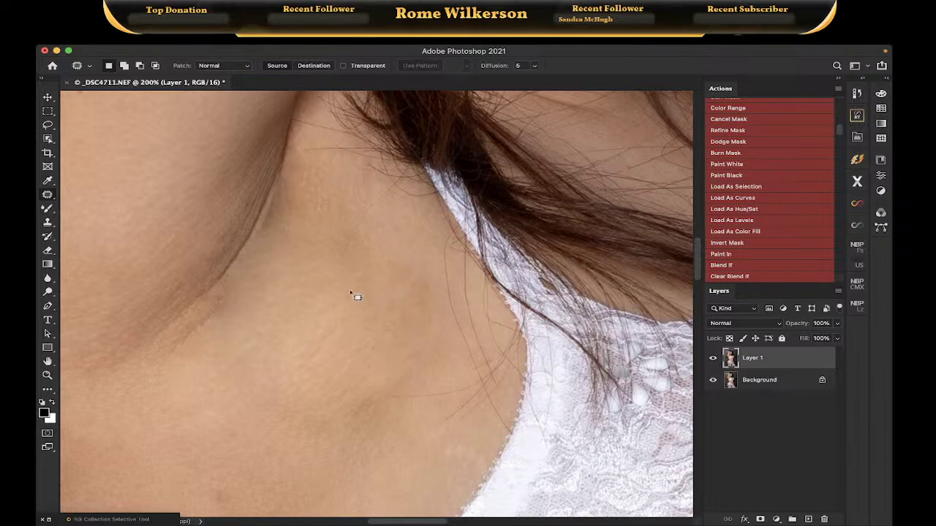
scroll(356, 294, "down", 3)
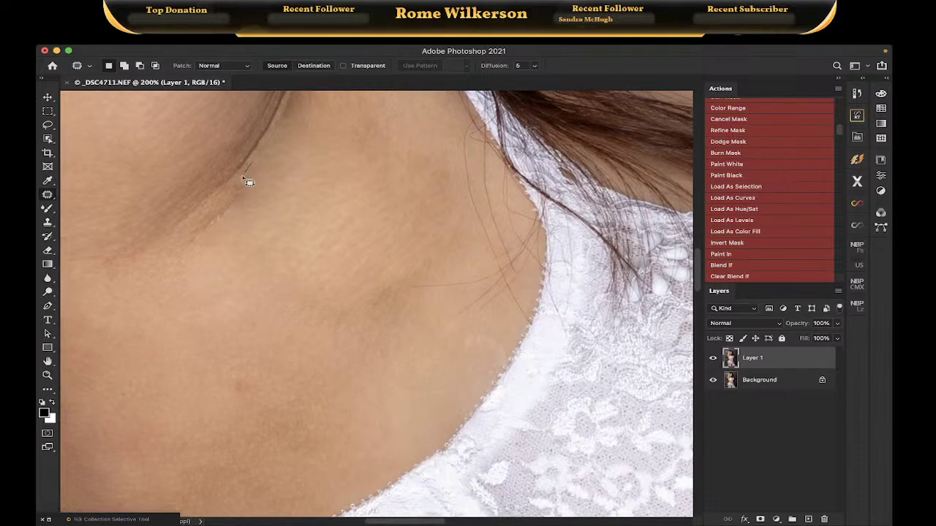
mouse_move(244, 178)
left_mouse_down()
mouse_move(188, 231)
mouse_move(220, 235)
left_mouse_up()
mouse_move(256, 174)
left_mouse_down()
mouse_move(268, 206)
mouse_move(286, 207)
mouse_move(278, 205)
left_mouse_up()
key("super+d")
scroll(268, 206, "down", 5)
key("super+d")
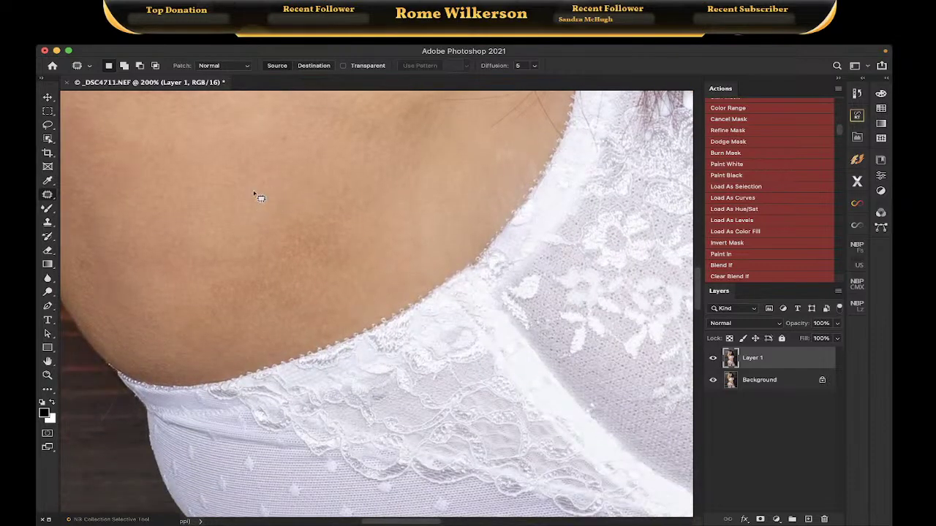
scroll(257, 196, "up", 10)
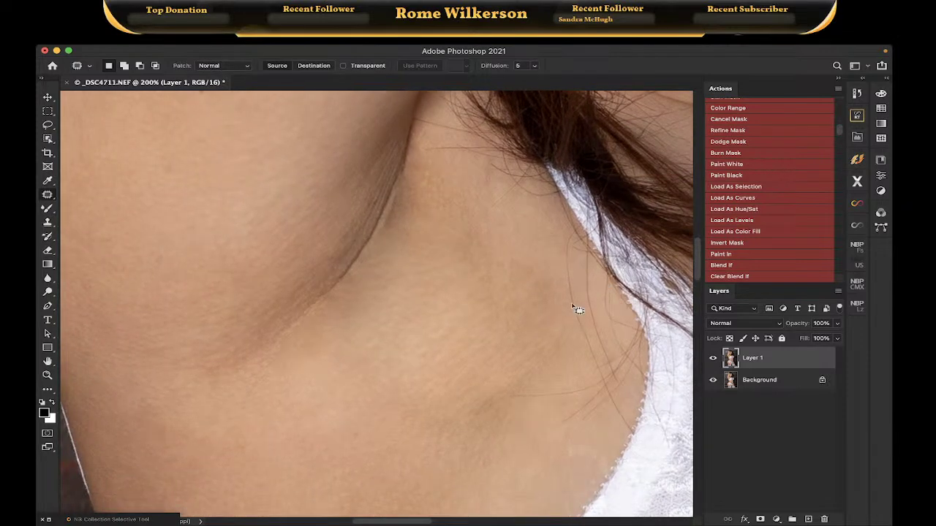
Patch a neck blotch and the skin along the hair edge with nearby clean skin
scroll(565, 300, "down", 5)
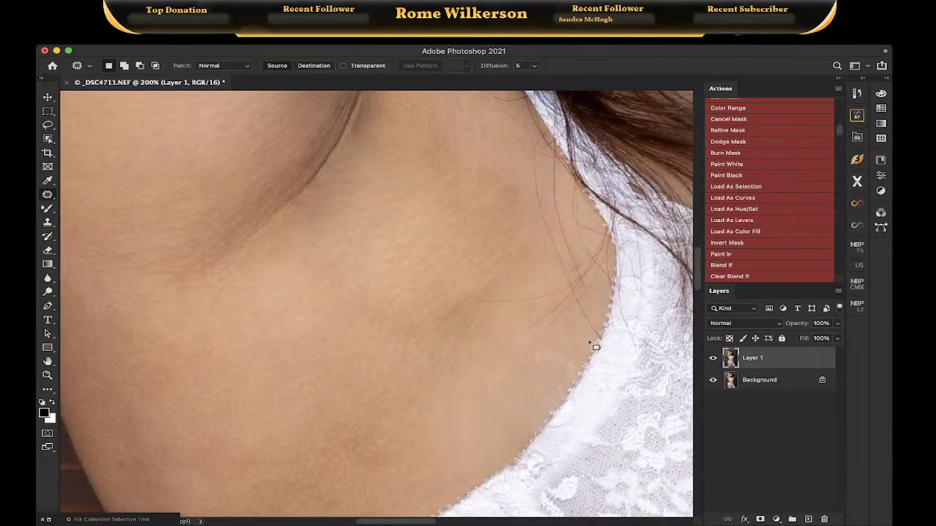
mouse_move(598, 336)
left_mouse_down()
mouse_move(553, 245)
mouse_move(507, 269)
mouse_move(463, 299)
mouse_move(502, 334)
mouse_move(561, 343)
mouse_move(590, 334)
mouse_move(547, 314)
mouse_move(470, 347)
mouse_move(463, 378)
mouse_move(483, 389)
left_mouse_up()
key("ctrl+d")
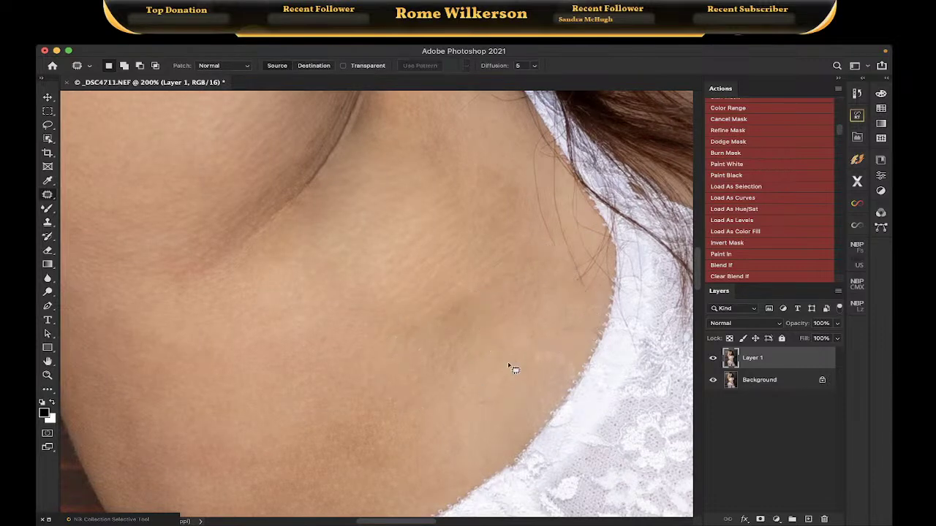
left_click_drag(560, 159, 611, 232)
mouse_move(594, 298)
left_mouse_down()
mouse_move(570, 294)
mouse_move(512, 216)
mouse_move(507, 154)
mouse_move(525, 124)
left_mouse_up()
left_click_drag(478, 236, 470, 244)
key("ctrl+d")
Outline an area beside the neck edge, undo the extra part, and deselect
scroll(524, 183, "up", 2)
scroll(524, 183, "left", 2)
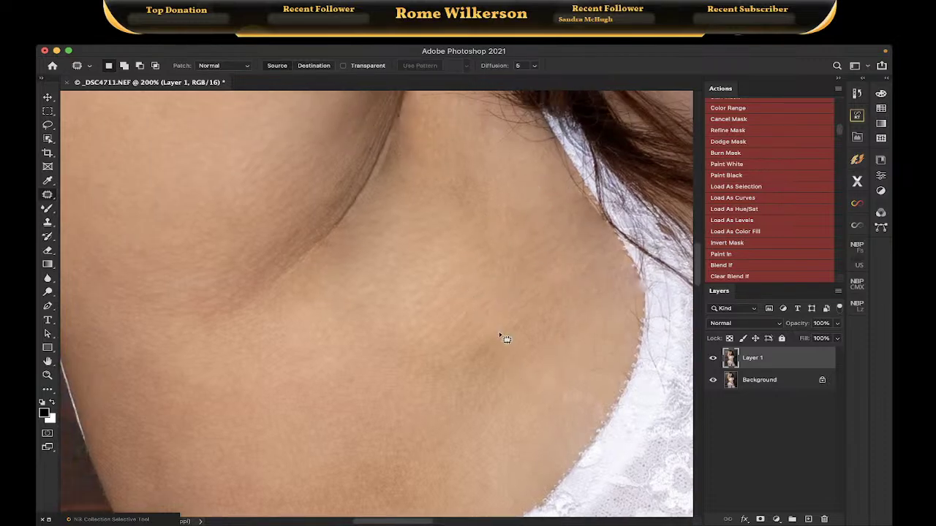
mouse_move(574, 313)
left_mouse_down()
mouse_move(529, 219)
mouse_move(625, 248)
mouse_move(577, 315)
left_mouse_up()
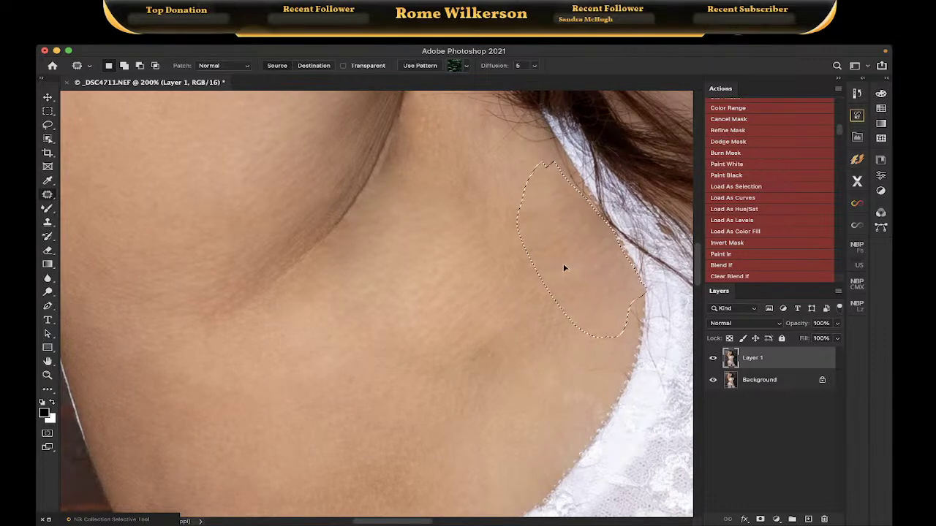
left_click_drag(563, 267, 552, 269)
key("super+z")
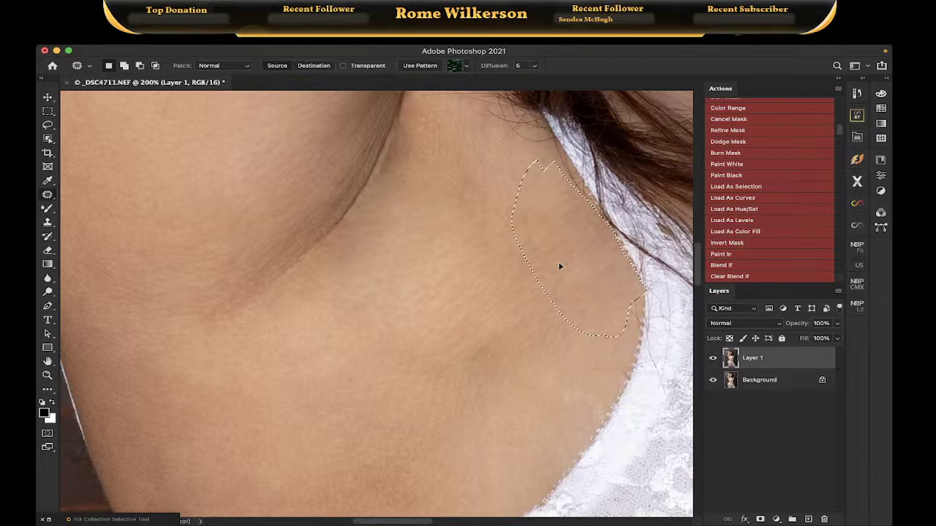
key("super+d")
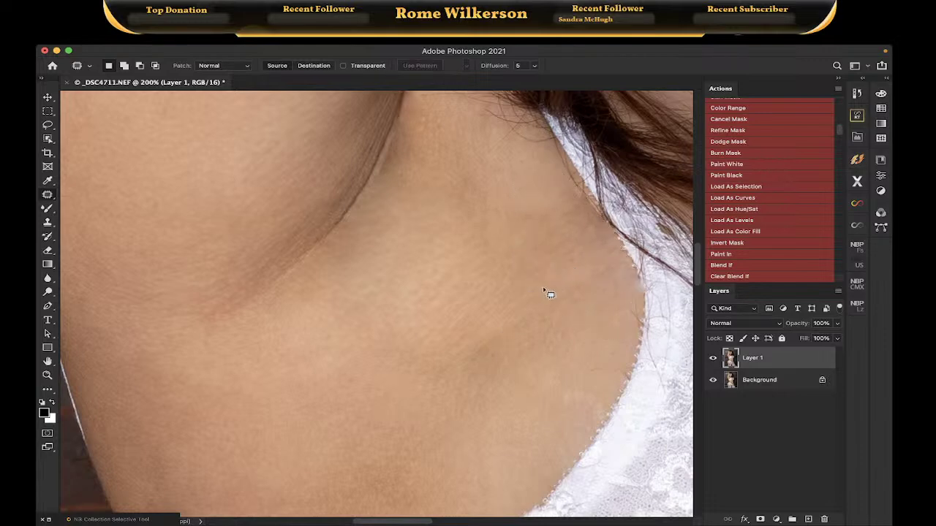
Patch the skin near the hair edge and one more neck mark, deselecting after each
scroll(550, 283, "up", 2)
left_click_drag(564, 185, 584, 211)
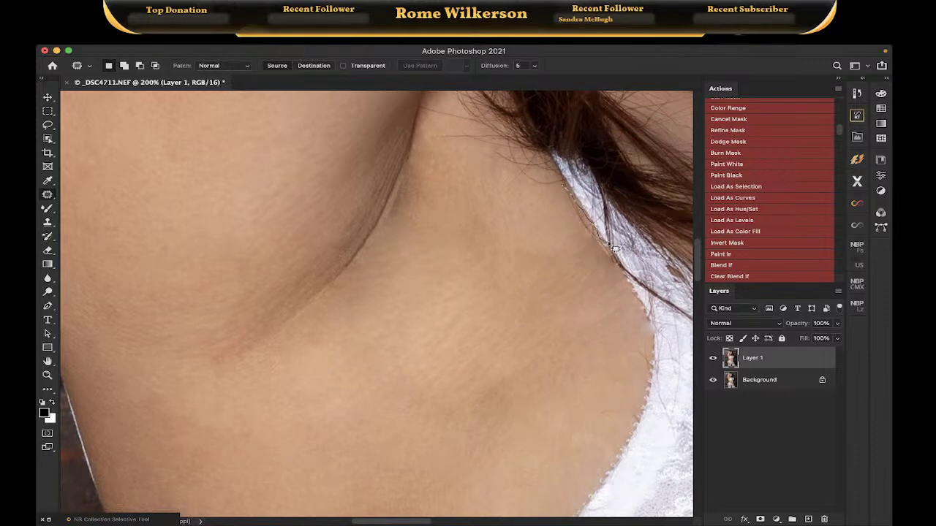
left_click_drag(623, 269, 584, 245)
left_click_drag(565, 190, 546, 218)
key("super+d")
scroll(553, 224, "up", 3)
scroll(553, 224, "left", 3)
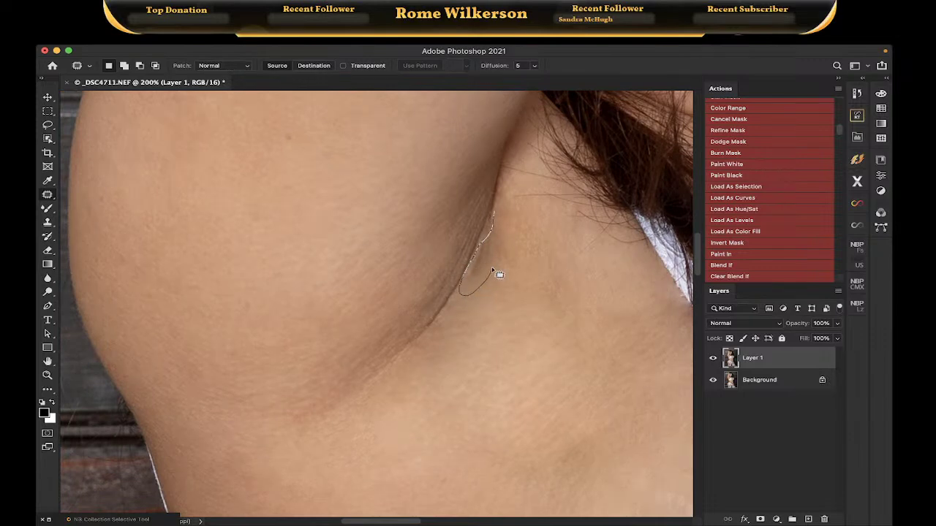
left_click_drag(505, 212, 505, 213)
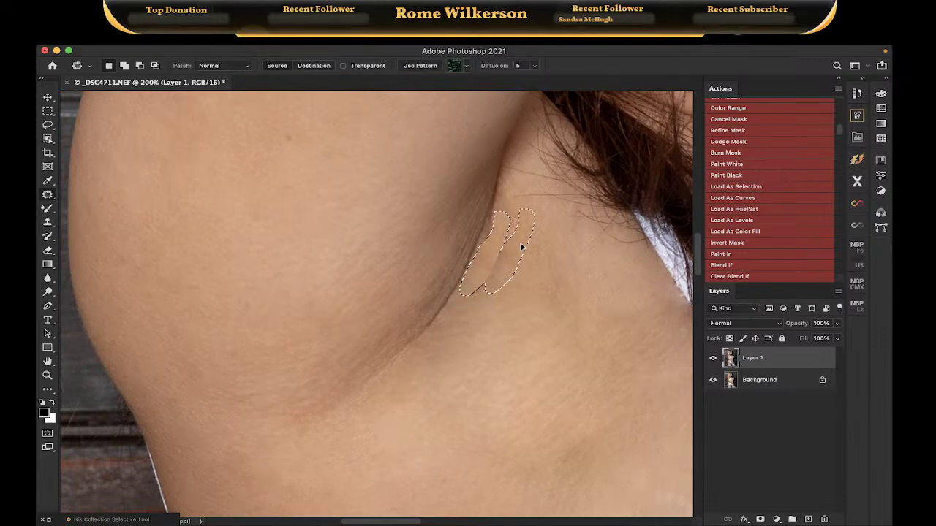
key("super+d")
scroll(545, 249, "down", 10)
scroll(545, 248, "left", 3)
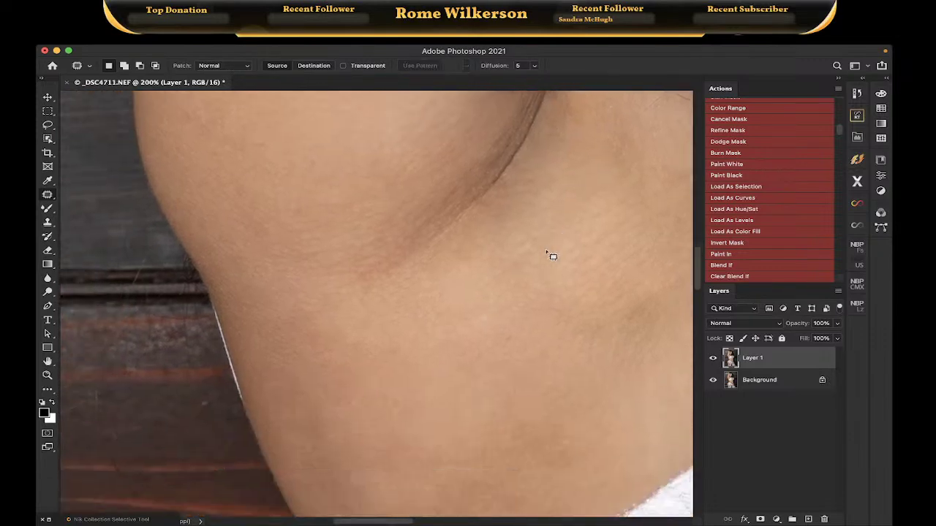
Patch the blemishes on the hip and lower hip with nearby clean skin
scroll(552, 256, "down", 10)
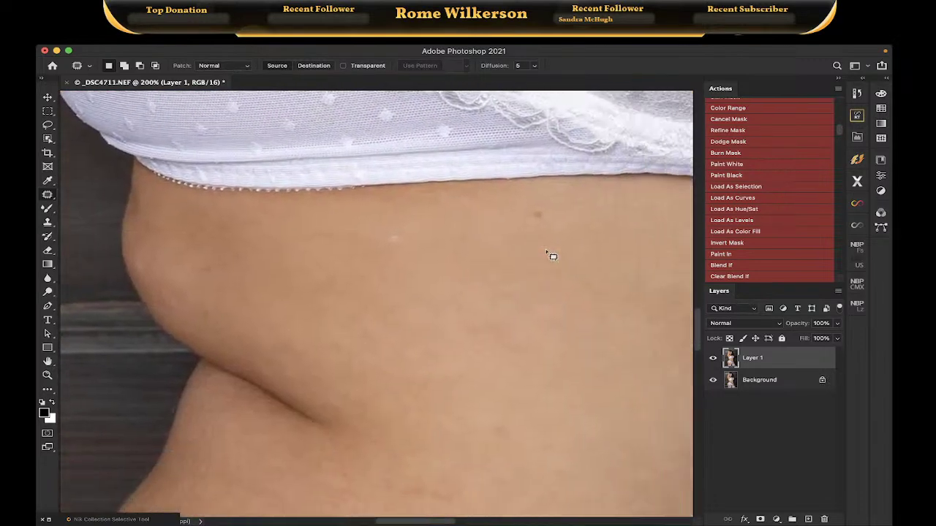
scroll(548, 254, "down", 2)
scroll(548, 254, "left", 1)
mouse_move(356, 220)
left_mouse_down()
mouse_move(340, 234)
mouse_move(356, 221)
mouse_move(394, 217)
left_mouse_up()
key("super+d")
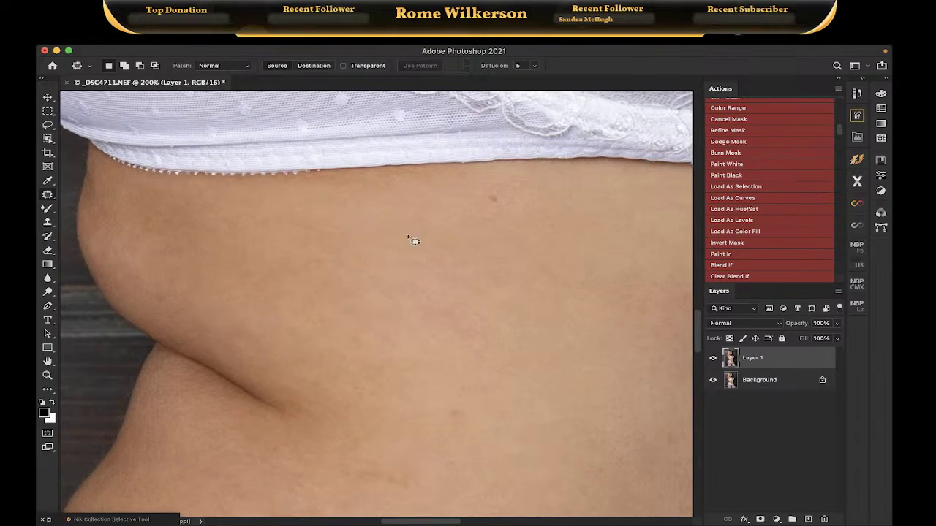
scroll(432, 258, "down", 5)
scroll(432, 255, "up", 2)
scroll(432, 255, "left", 4)
mouse_move(522, 355)
left_mouse_down()
mouse_move(542, 401)
mouse_move(478, 363)
mouse_move(503, 333)
left_mouse_up()
left_click_drag(521, 370, 545, 327)
key("super+d")
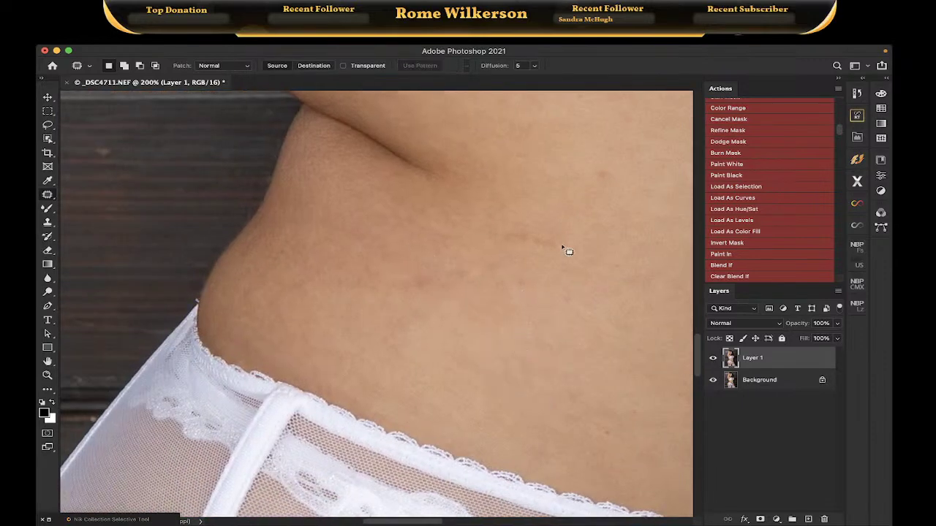
Patch two more belly blemishes and outline a spot on the belly skin
mouse_move(562, 237)
left_mouse_down()
mouse_move(495, 241)
mouse_move(536, 263)
mouse_move(568, 234)
mouse_move(553, 240)
mouse_move(552, 196)
left_mouse_up()
key("super+d")
mouse_move(601, 164)
left_mouse_down()
mouse_move(591, 173)
mouse_move(609, 182)
mouse_move(536, 215)
left_mouse_up()
key("super+d")
mouse_move(409, 277)
left_mouse_down()
mouse_move(421, 300)
mouse_move(435, 297)
mouse_move(441, 276)
mouse_move(415, 253)
left_mouse_up()
Patch the rough skin area near the belly fold
key("super+d")
scroll(476, 255, "right", 5)
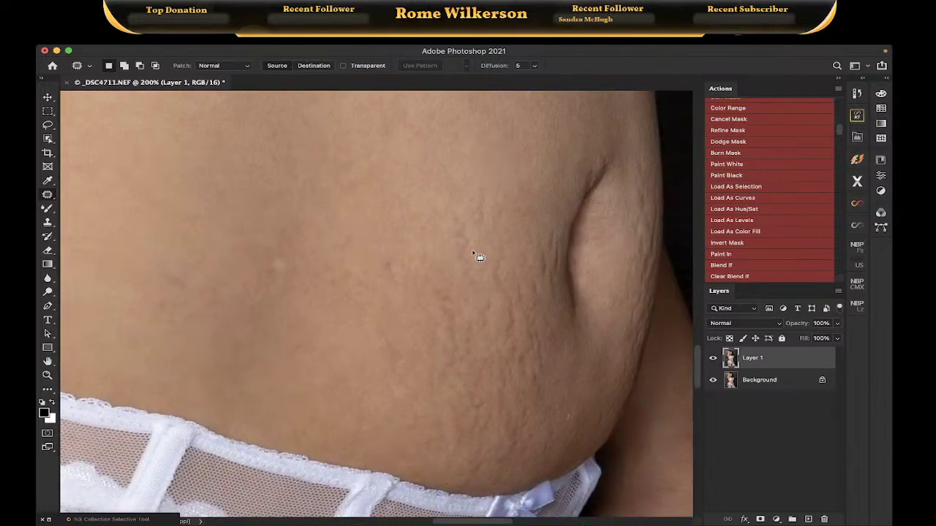
scroll(479, 257, "down", 2)
scroll(483, 248, "up", 3)
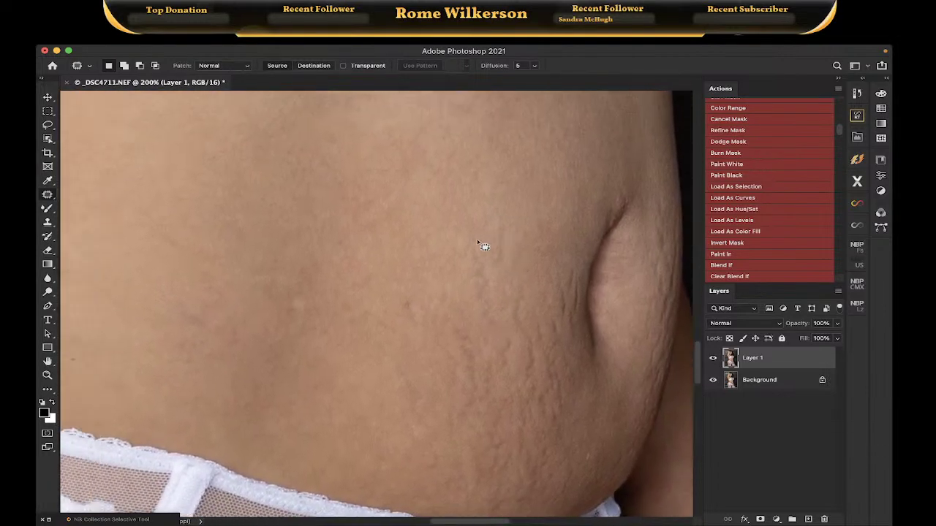
scroll(478, 241, "left", 3)
mouse_move(534, 226)
left_mouse_down()
mouse_move(533, 352)
mouse_move(505, 385)
mouse_move(471, 339)
mouse_move(482, 220)
mouse_move(514, 210)
mouse_move(425, 210)
mouse_move(428, 189)
mouse_move(391, 201)
left_mouse_up()
key("super+d")
Patch a strip of textured belly skin and a small blemish with smoother skin
scroll(527, 276, "down", 2)
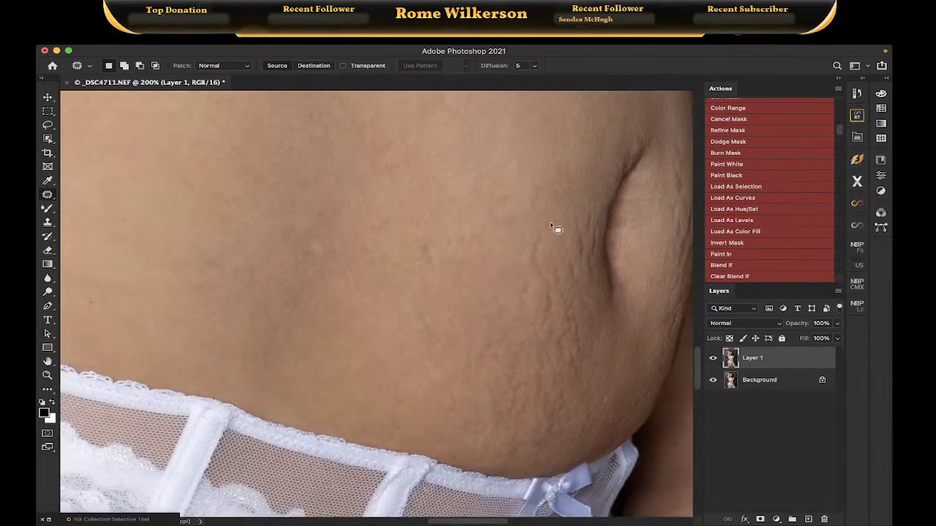
mouse_move(550, 224)
left_mouse_down()
mouse_move(552, 325)
mouse_move(536, 384)
mouse_move(472, 404)
mouse_move(505, 240)
mouse_move(534, 225)
left_mouse_up()
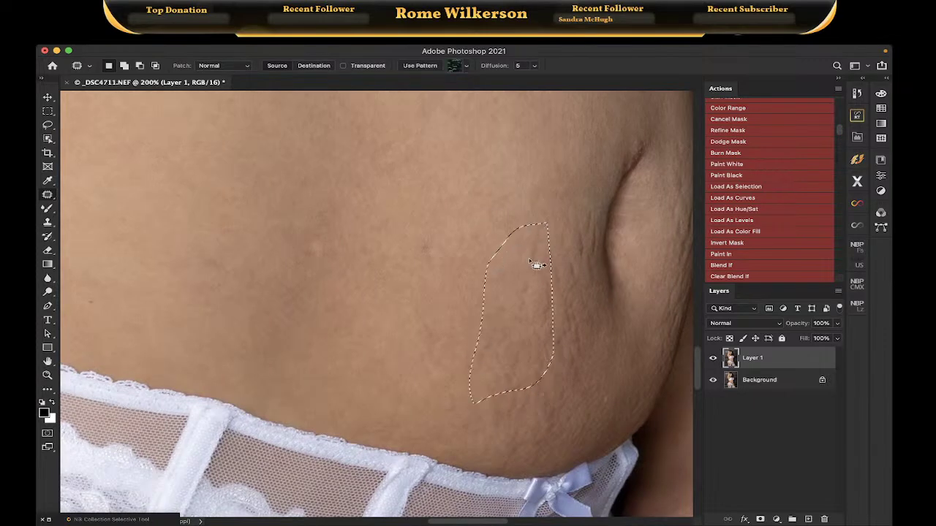
left_click_drag(529, 260, 376, 213)
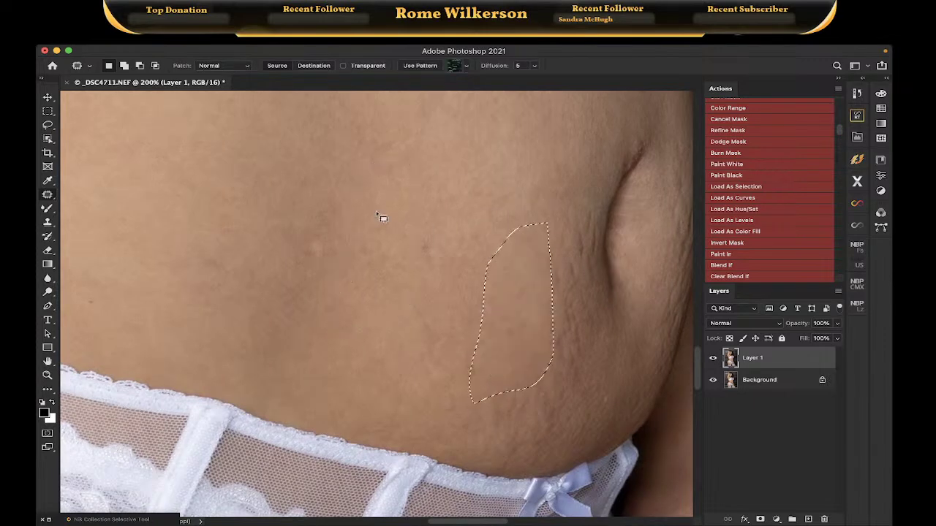
key("super+d")
mouse_move(330, 250)
left_mouse_down()
mouse_move(309, 229)
mouse_move(366, 224)
mouse_move(437, 247)
mouse_move(429, 267)
mouse_move(416, 255)
mouse_move(417, 228)
mouse_move(397, 247)
left_mouse_up()
key("super+d")
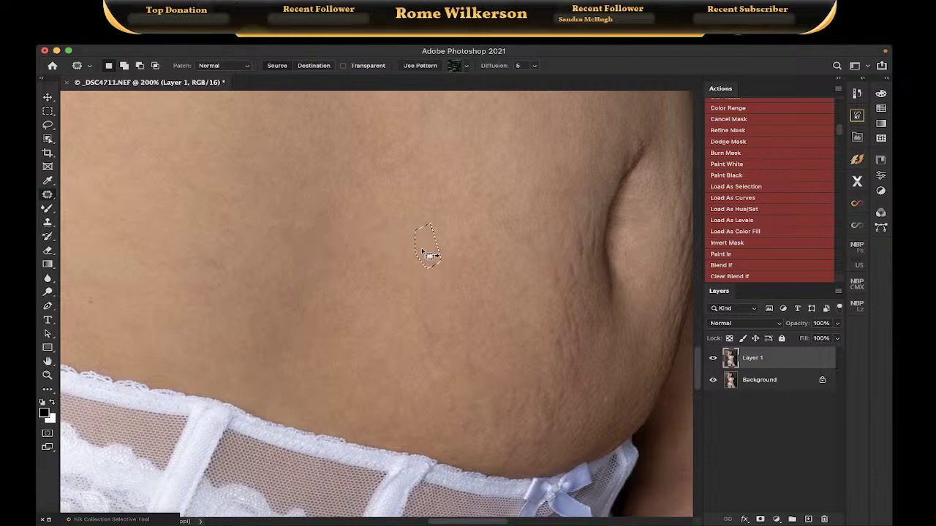
Patch the rough skin above the waistband and the next rough area
scroll(495, 255, "down", 3)
key("super+d")
mouse_move(526, 273)
left_mouse_down()
mouse_move(523, 331)
mouse_move(504, 356)
mouse_move(484, 370)
mouse_move(453, 367)
mouse_move(419, 330)
mouse_move(449, 285)
mouse_move(524, 272)
left_mouse_up()
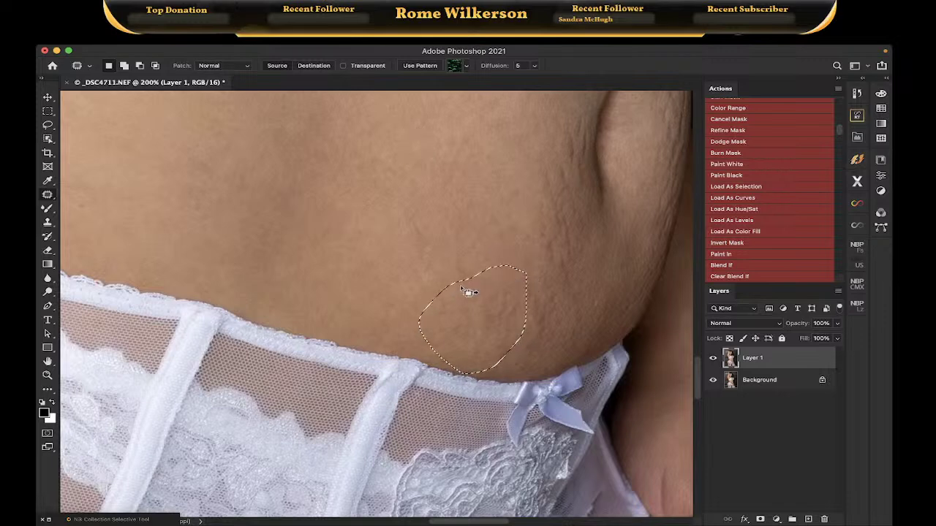
mouse_move(468, 293)
left_mouse_down()
mouse_move(372, 265)
mouse_move(346, 244)
left_mouse_up()
key("super+d")
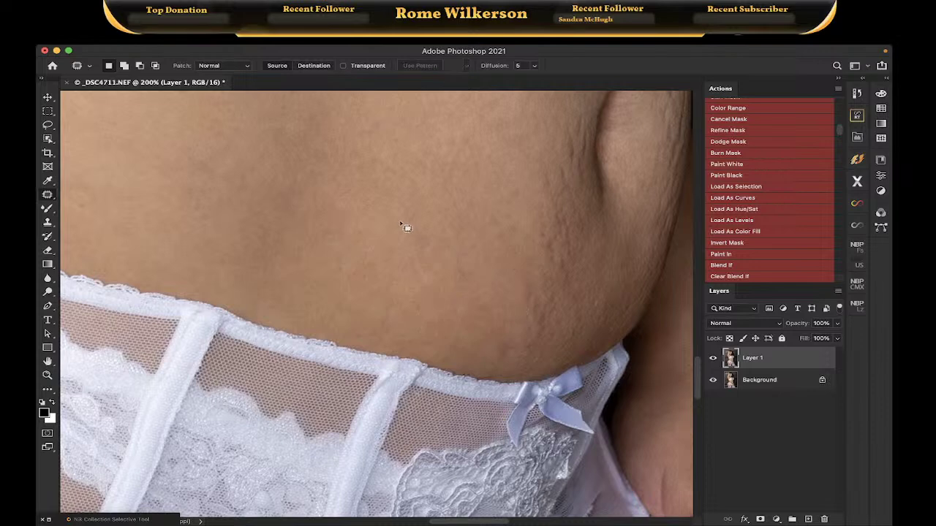
mouse_move(413, 208)
left_mouse_down()
mouse_move(432, 276)
mouse_move(440, 231)
mouse_move(421, 218)
mouse_move(429, 193)
left_mouse_up()
key("super+d")
Cover the stretch marks along the belly fold with skin from the left
scroll(524, 186, "up", 2)
scroll(524, 186, "right", 2)
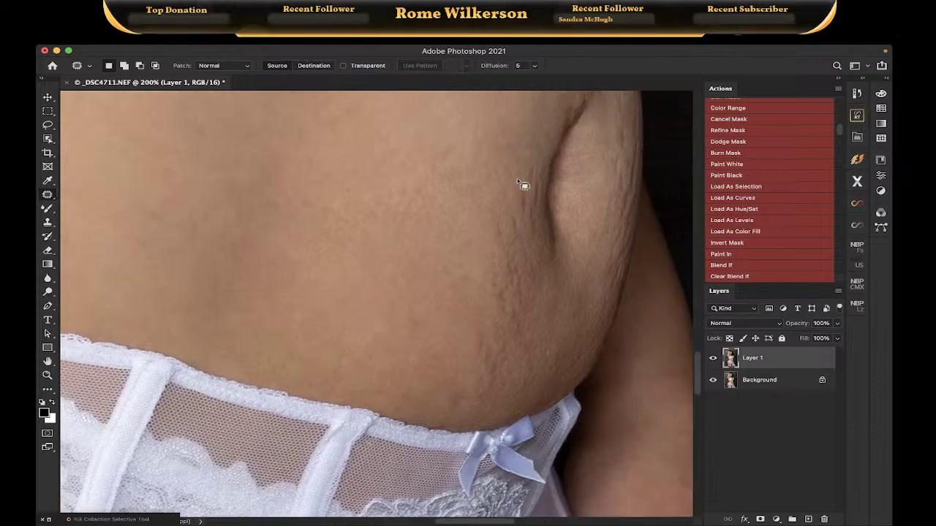
left_click_drag(545, 173, 542, 326)
left_click_drag(505, 185, 537, 154)
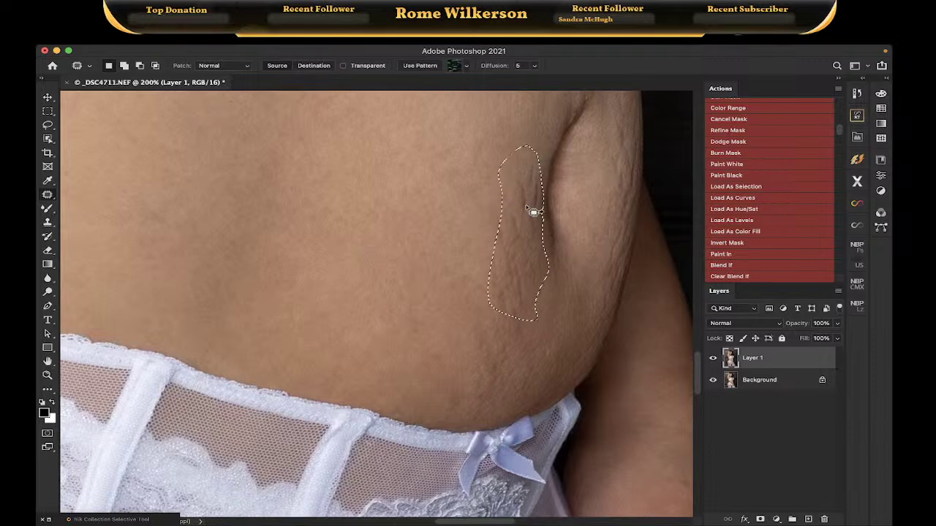
left_click_drag(535, 211, 452, 204)
key("super+d")
Replace the wrinkle along the belly fold with clean skin
scroll(519, 241, "down", 2)
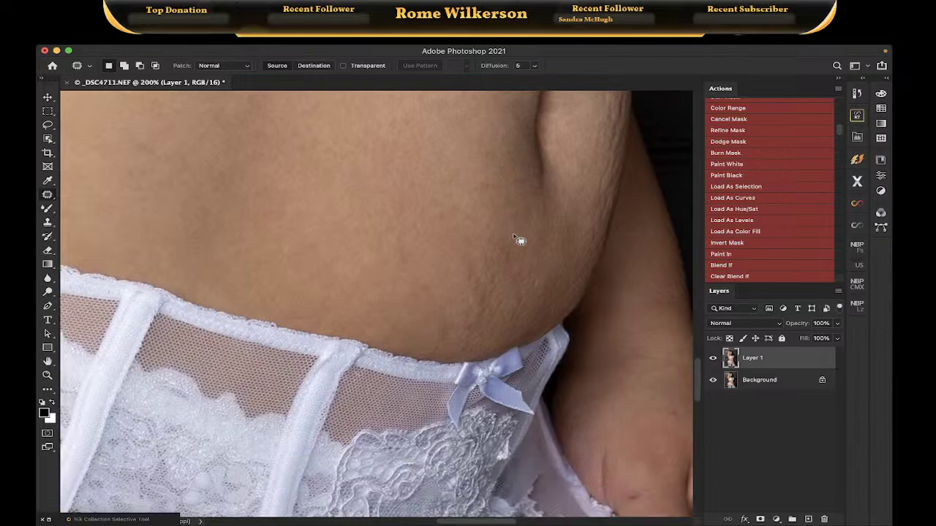
left_click_drag(515, 234, 528, 304)
mouse_move(483, 356)
left_mouse_down()
mouse_move(432, 357)
mouse_move(484, 238)
mouse_move(515, 232)
left_mouse_up()
left_click_drag(486, 266, 380, 251)
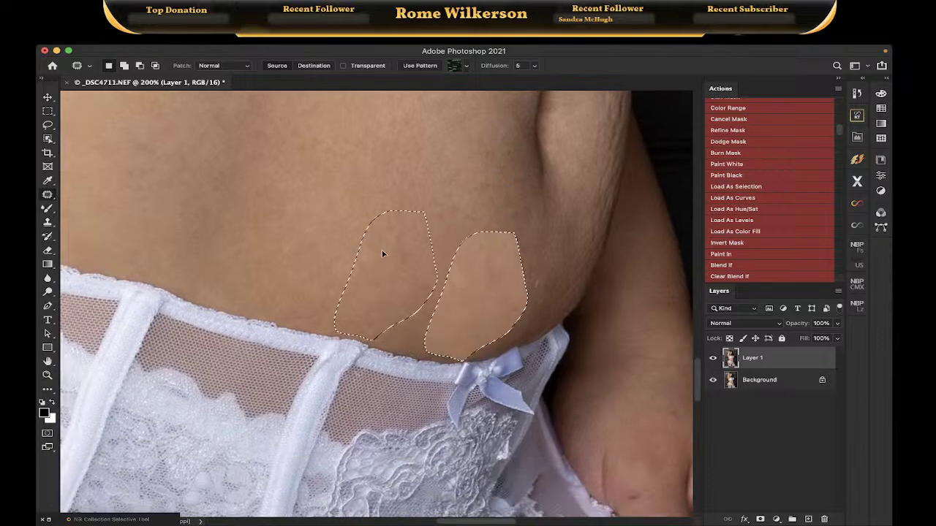
key("cmd+d")
Patch the marks along the side and edge of the belly
scroll(461, 231, "up", 5)
scroll(461, 231, "right", 5)
scroll(461, 232, "up", 3)
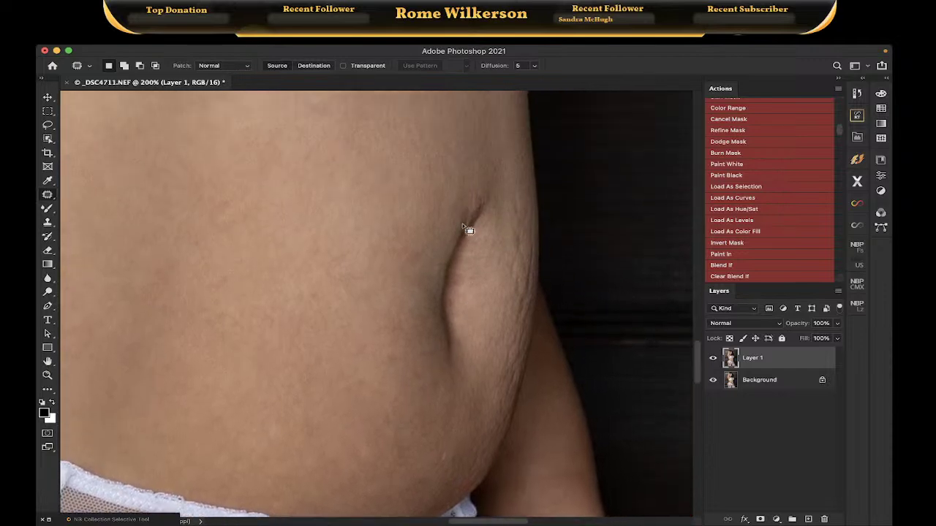
mouse_move(511, 192)
left_mouse_down()
mouse_move(521, 260)
mouse_move(525, 208)
mouse_move(509, 122)
left_mouse_up()
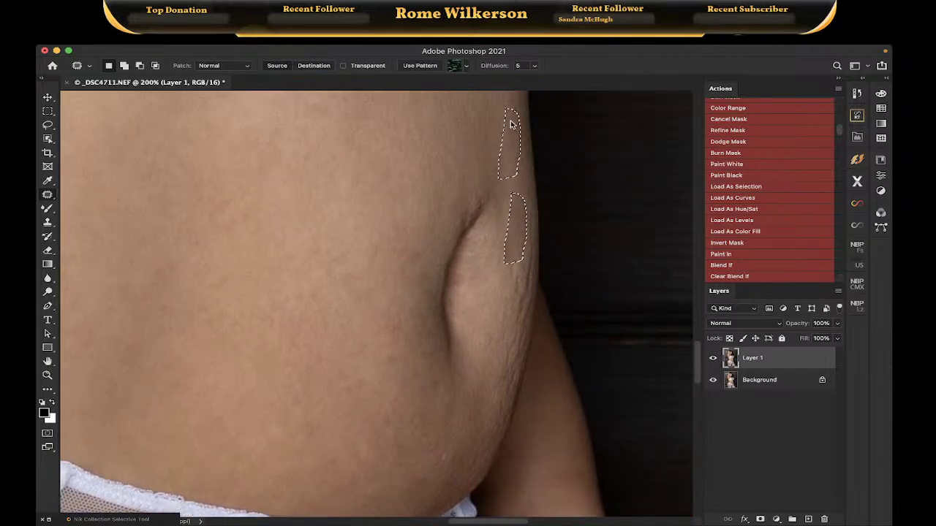
key("super+d")
left_click_drag(515, 244, 505, 293)
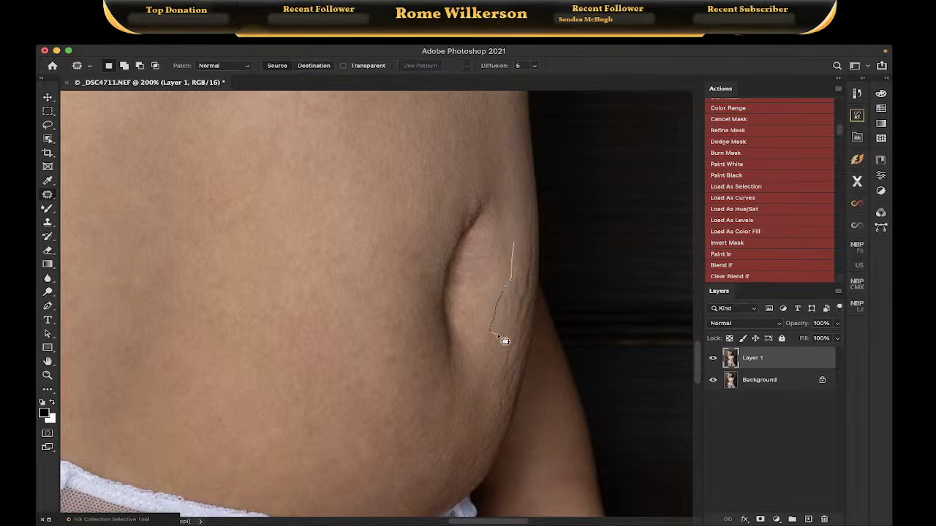
mouse_move(504, 340)
left_mouse_down()
mouse_move(533, 317)
mouse_move(539, 278)
mouse_move(533, 253)
mouse_move(523, 252)
mouse_move(532, 268)
mouse_move(511, 179)
mouse_move(523, 184)
left_mouse_up()
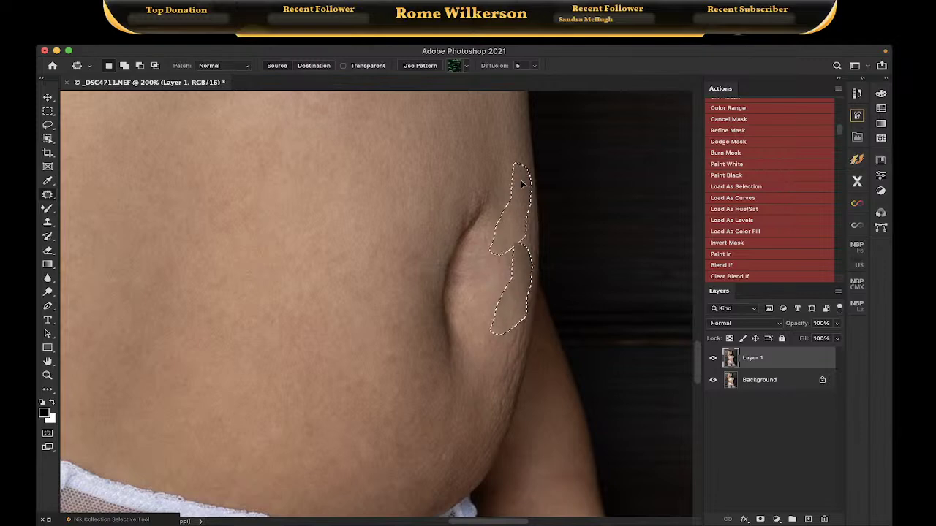
key("ctrl+d")
Patch the marks at the body's edge with clean skin, then outline rough skin near the lower fold
scroll(528, 212, "down", 3)
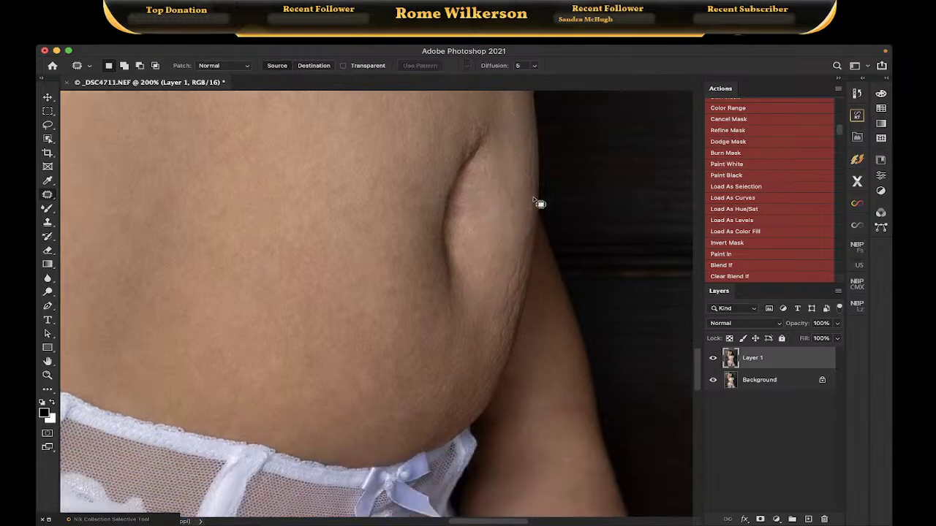
mouse_move(535, 199)
left_mouse_down()
mouse_move(534, 146)
mouse_move(524, 162)
mouse_move(532, 198)
mouse_move(522, 219)
mouse_move(507, 171)
mouse_move(518, 203)
mouse_move(497, 225)
mouse_move(526, 212)
left_mouse_up()
key("ctrl+d")
key("ctrl+d")
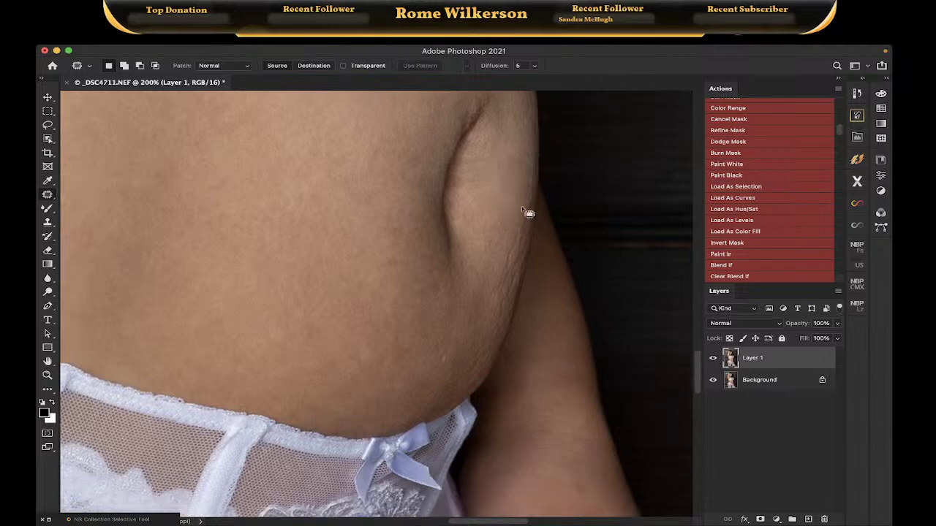
mouse_move(534, 172)
left_mouse_down()
mouse_move(531, 253)
mouse_move(514, 316)
mouse_move(488, 307)
left_mouse_up()
left_click_drag(510, 209, 533, 178)
mouse_move(526, 224)
left_mouse_down()
mouse_move(359, 236)
mouse_move(361, 228)
left_mouse_up()
key("cmd+d")
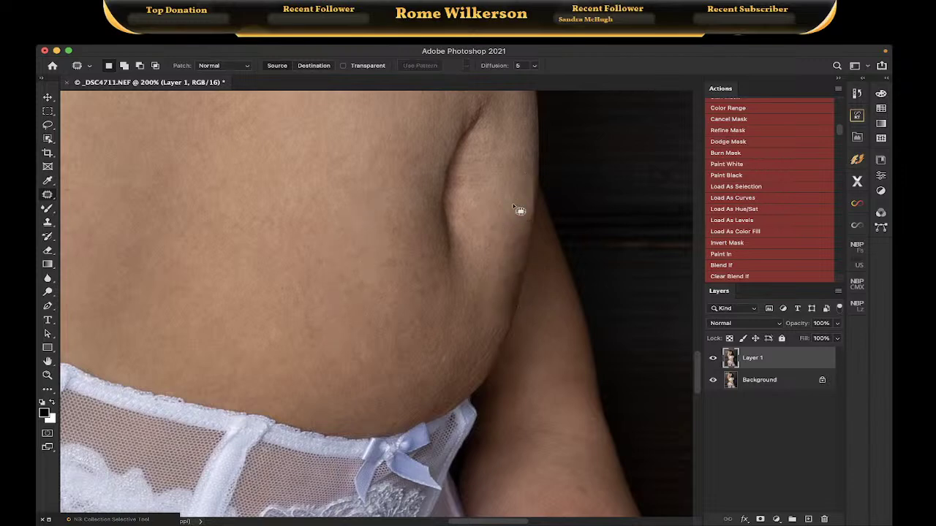
scroll(501, 274, "down", 2)
mouse_move(504, 279)
left_mouse_down()
mouse_move(472, 337)
mouse_move(434, 331)
mouse_move(434, 306)
mouse_move(491, 275)
mouse_move(396, 286)
left_mouse_up()
Look over the torso and patch one more blemish on the belly skin
key("cmd+d")
scroll(391, 286, "left", 3)
scroll(391, 286, "up", 1)
scroll(392, 286, "up", 10)
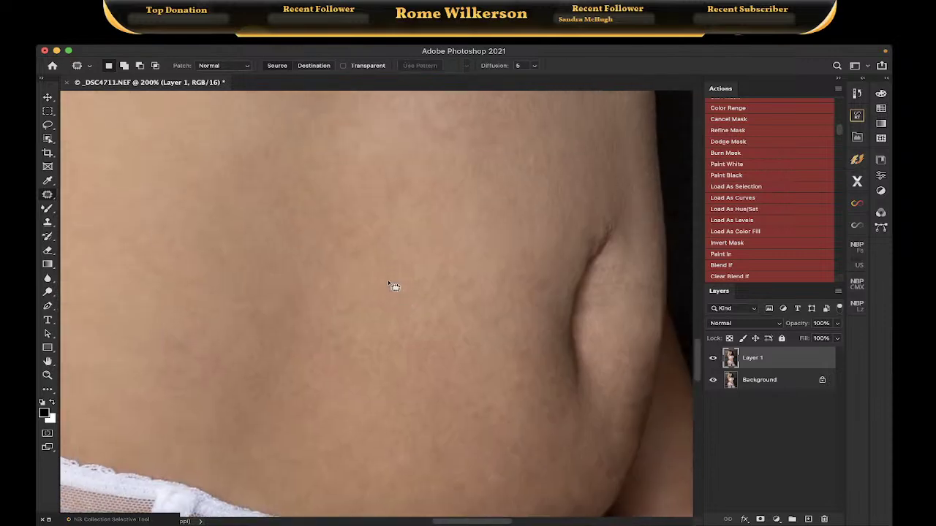
scroll(391, 285, "left", 3)
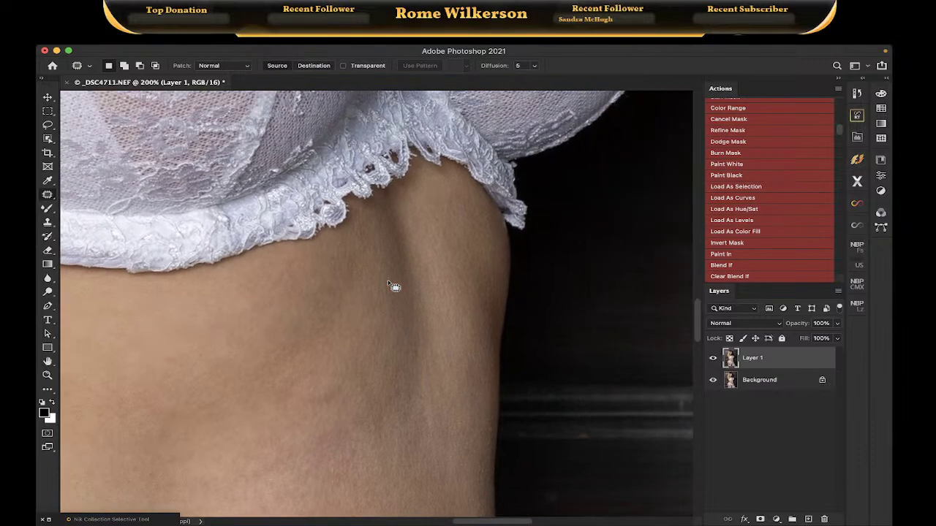
scroll(391, 285, "down", 4)
scroll(391, 286, "up", 1)
scroll(391, 285, "left", 6)
scroll(391, 285, "down", 3)
scroll(391, 286, "down", 8)
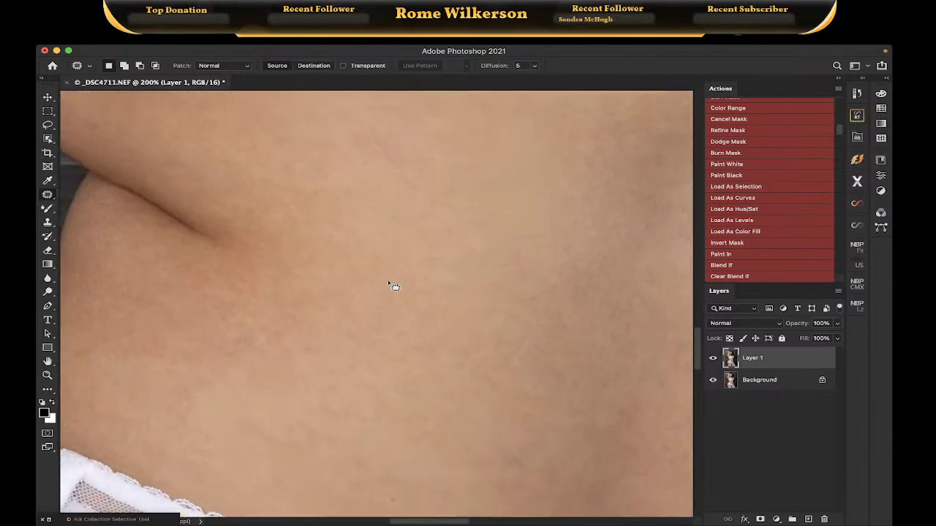
scroll(391, 286, "right", 6)
scroll(392, 285, "left", 15)
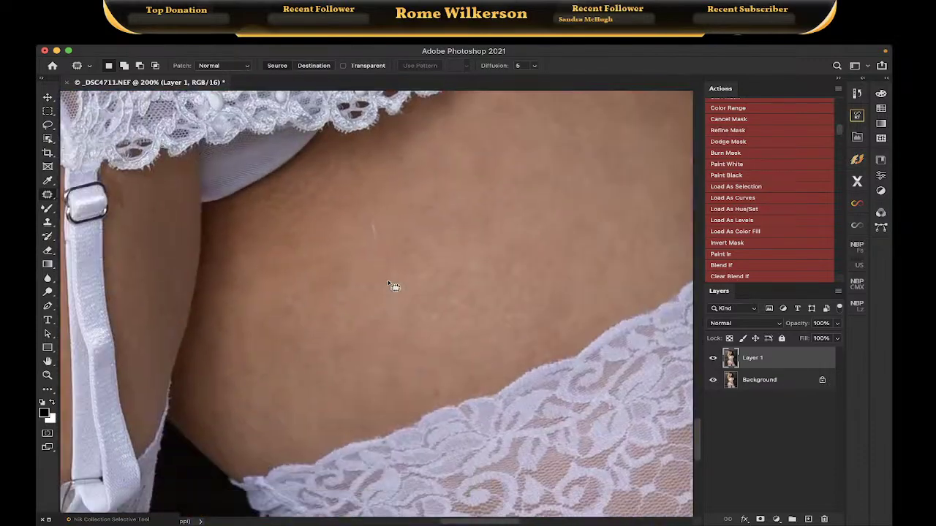
scroll(391, 285, "left", 3)
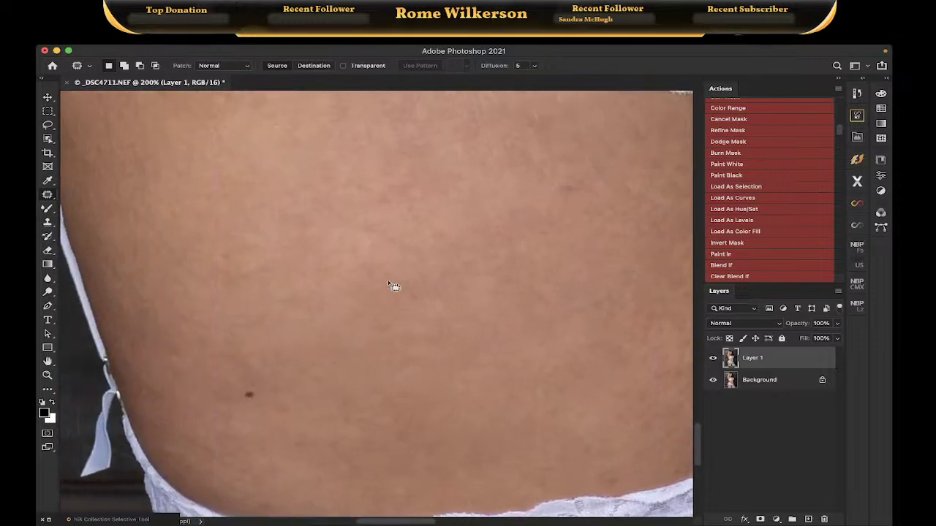
scroll(389, 283, "up", 8)
scroll(389, 282, "right", 5)
scroll(398, 281, "down", 8)
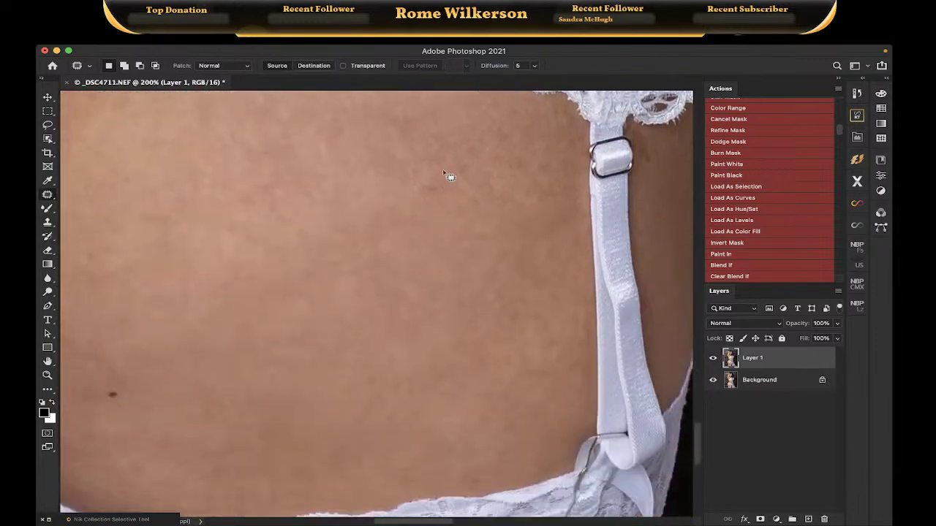
mouse_move(445, 176)
left_mouse_down()
mouse_move(393, 183)
mouse_move(442, 200)
mouse_move(456, 167)
mouse_move(445, 240)
left_mouse_up()
key("ctrl+d")
Fit the whole photo on screen and scroll the Actions panel to Basic Frequency Separation
scroll(481, 241, "down", 10)
scroll(481, 241, "right", 10)
scroll(481, 242, "left", 10)
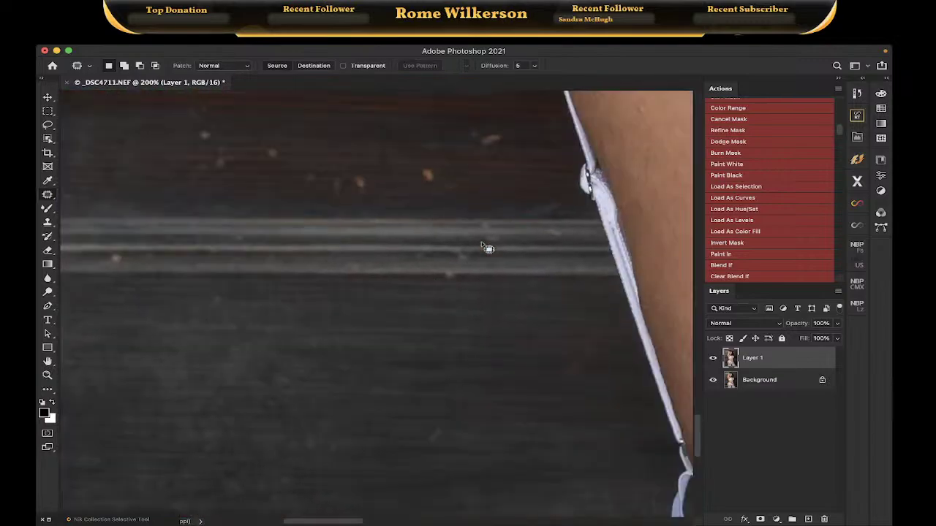
scroll(481, 241, "up", 20)
scroll(483, 246, "up", 20)
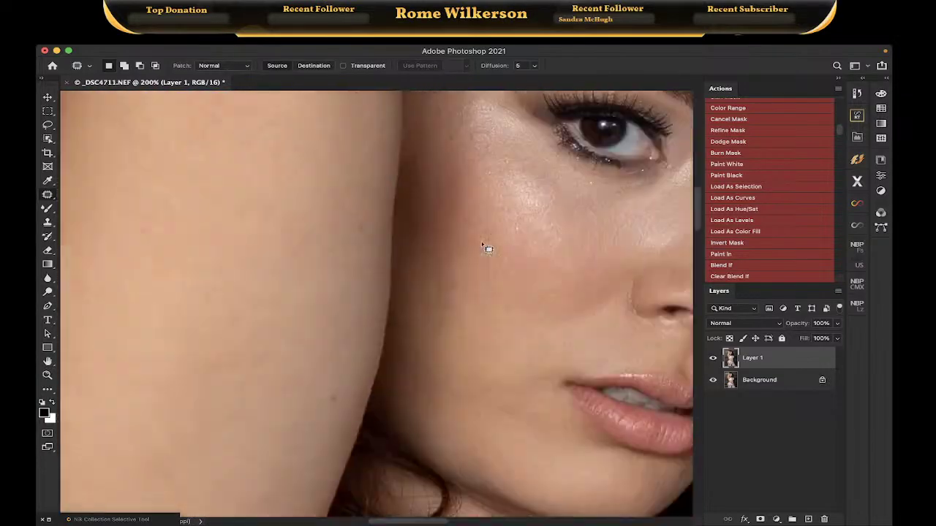
scroll(483, 246, "down", 2)
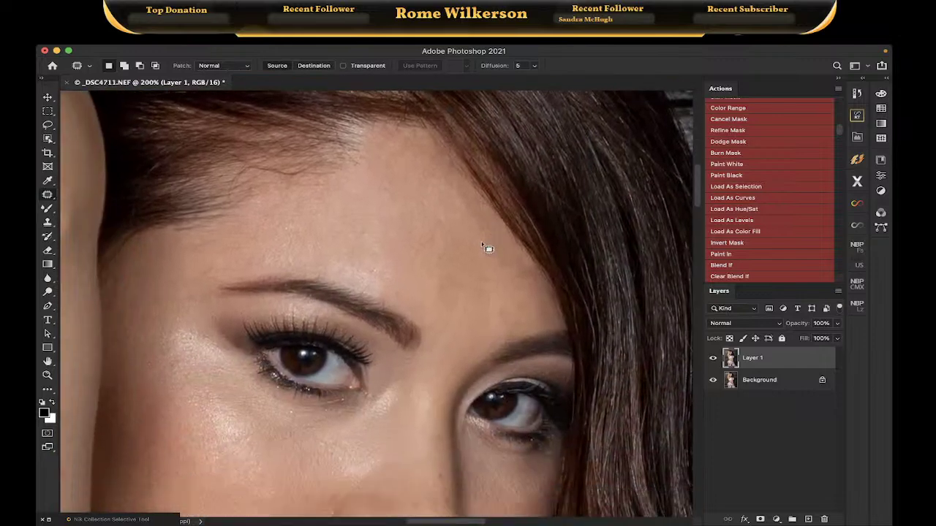
key("ctrl+0")
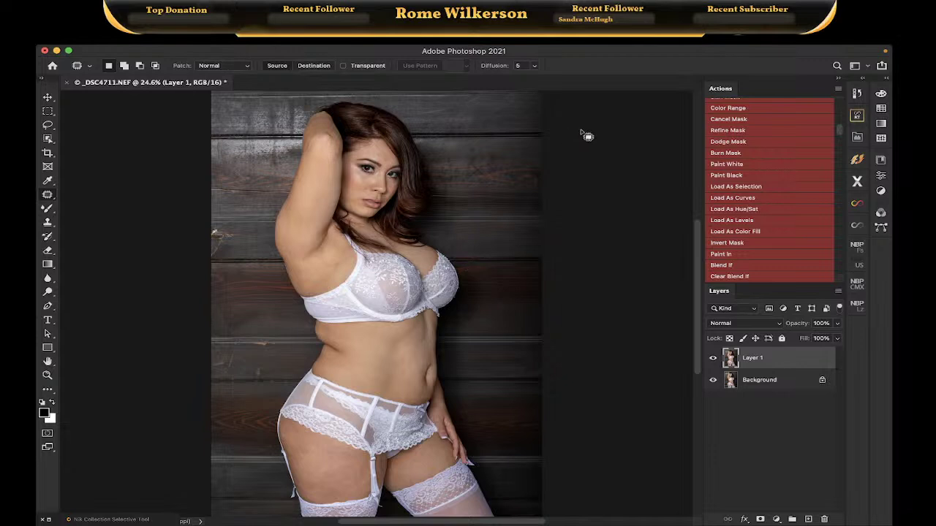
scroll(753, 152, "up", 15)
scroll(753, 154, "down", 3)
scroll(754, 153, "down", 15)
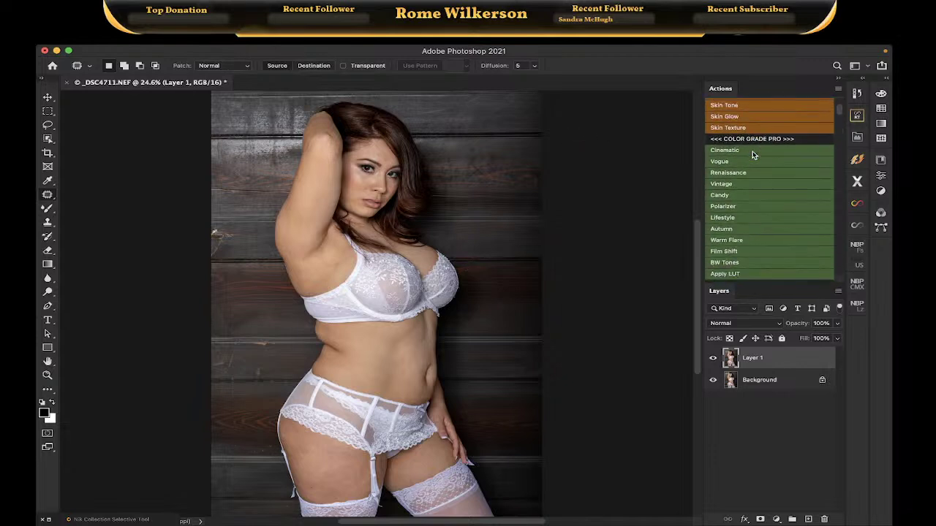
scroll(754, 154, "down", 20)
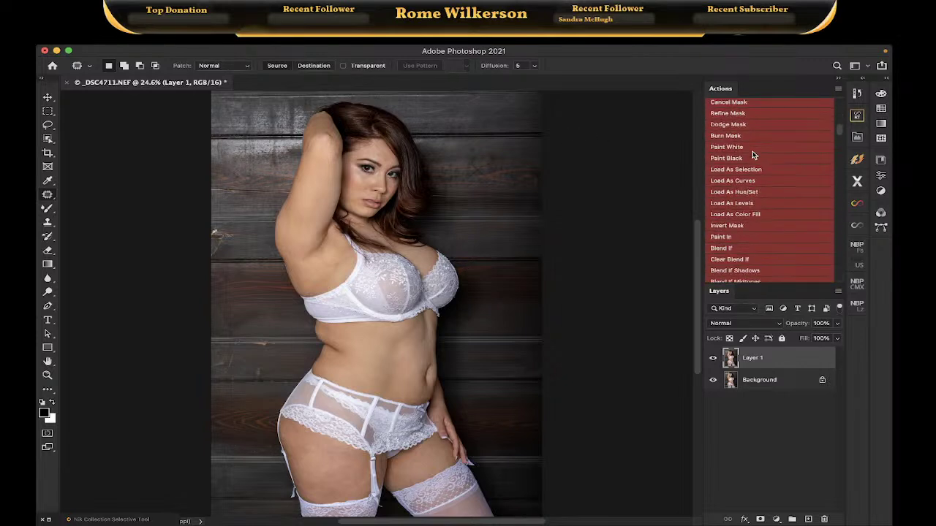
scroll(754, 154, "up", 10)
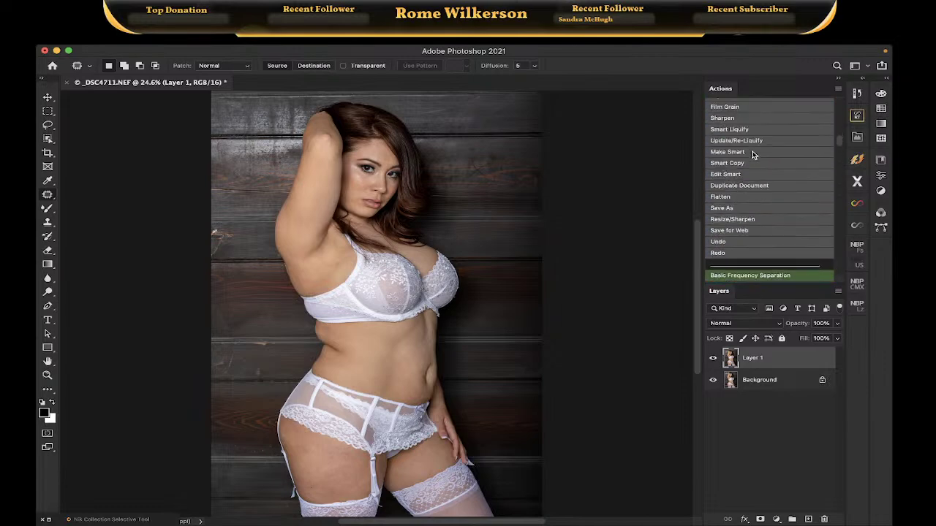
scroll(754, 155, "down", 4)
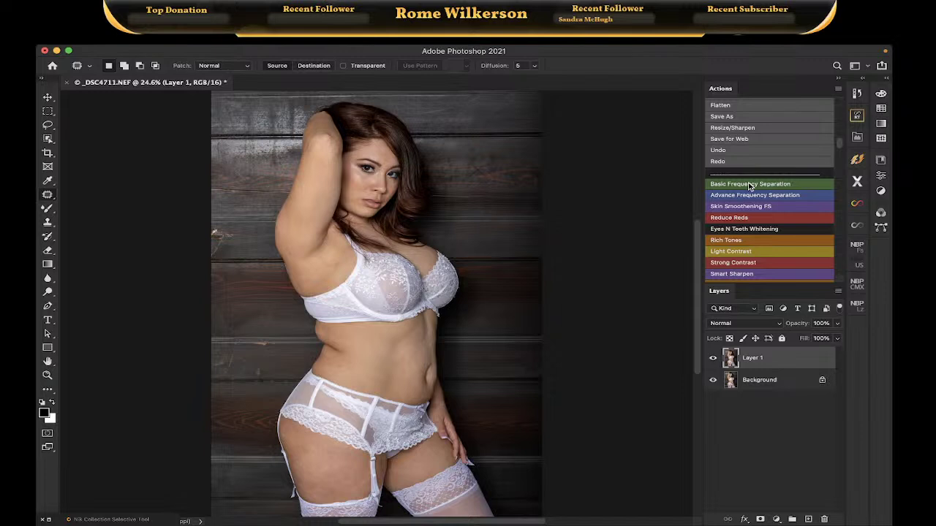
Run Basic Frequency Separation and set the Gaussian Blur radius to 12.0 pixels, checking the face in the preview
left_click(749, 186)
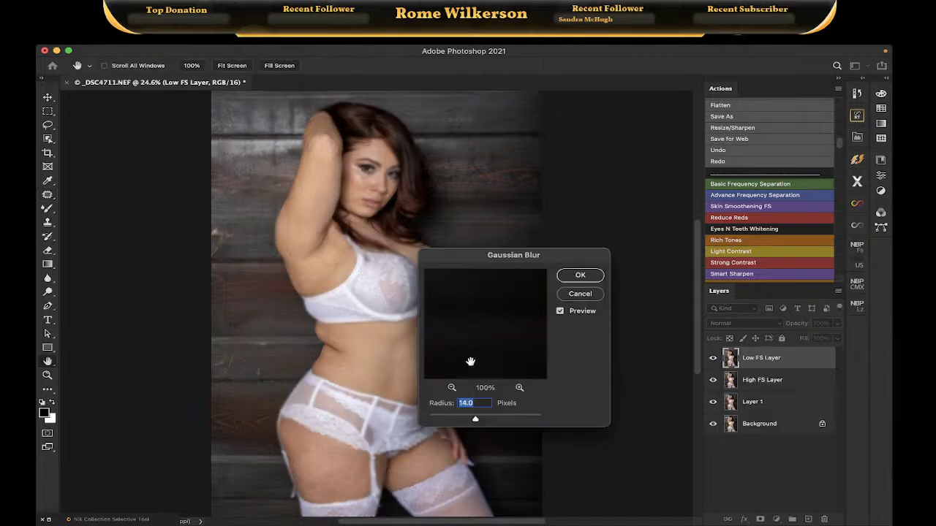
left_click(451, 387)
left_click(451, 388)
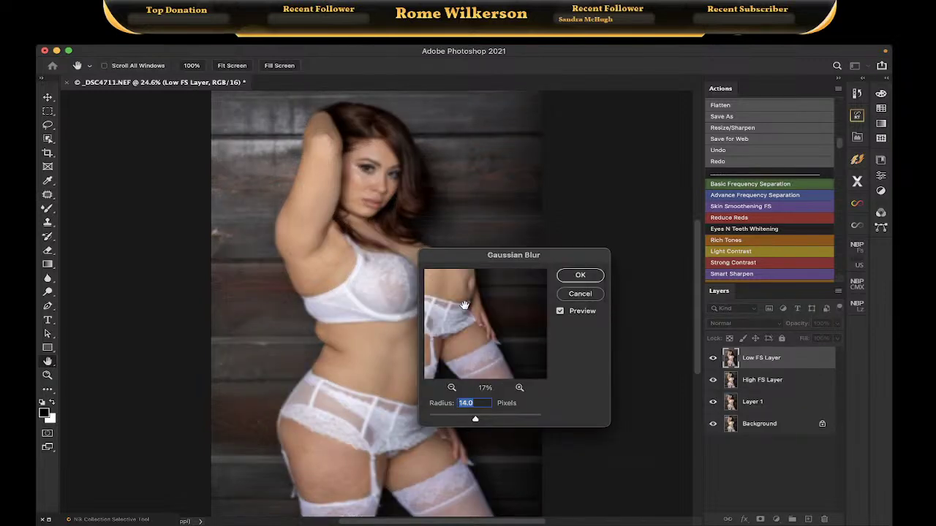
left_click_drag(450, 294, 523, 359)
left_click_drag(503, 300, 480, 358)
left_click_drag(477, 291, 489, 317)
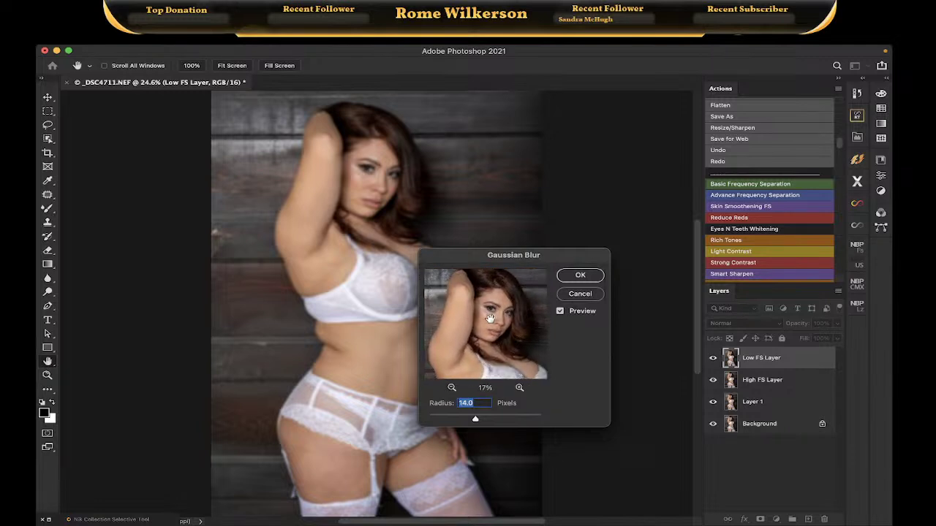
left_click_drag(475, 419, 397, 421)
left_click(519, 388)
left_click(519, 388)
left_click(519, 388)
left_click_drag(521, 293, 494, 342)
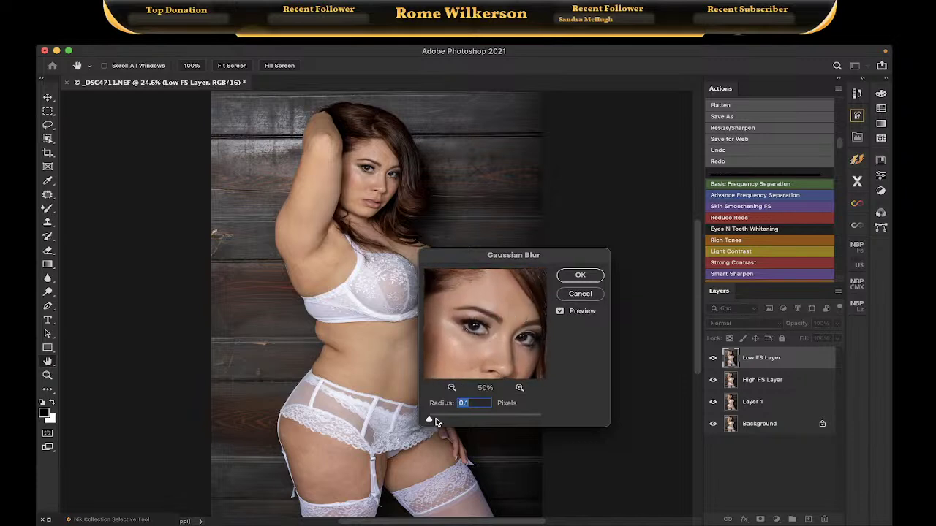
left_click_drag(429, 419, 476, 420)
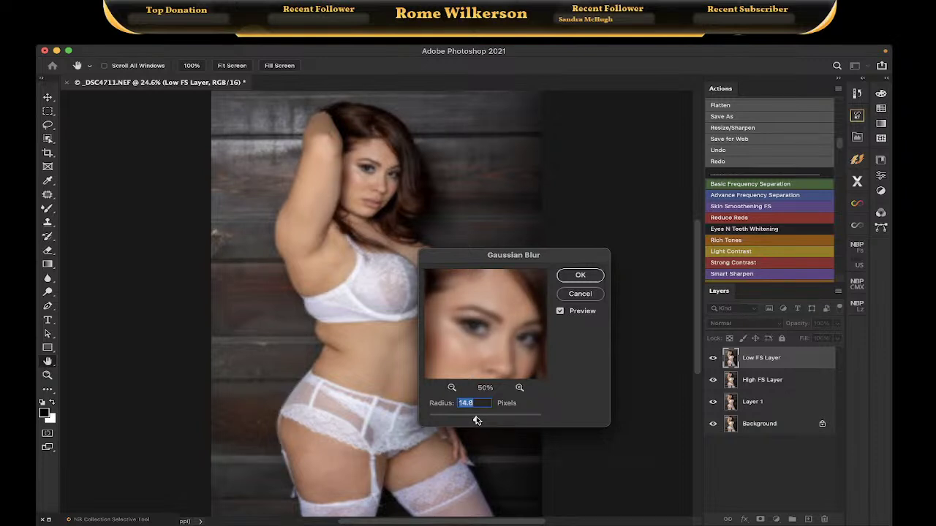
left_click_drag(475, 420, 473, 420)
Confirm the 12-pixel blur, expand the frequency separation group, and hide and select the High FS Layer
left_click(579, 276)
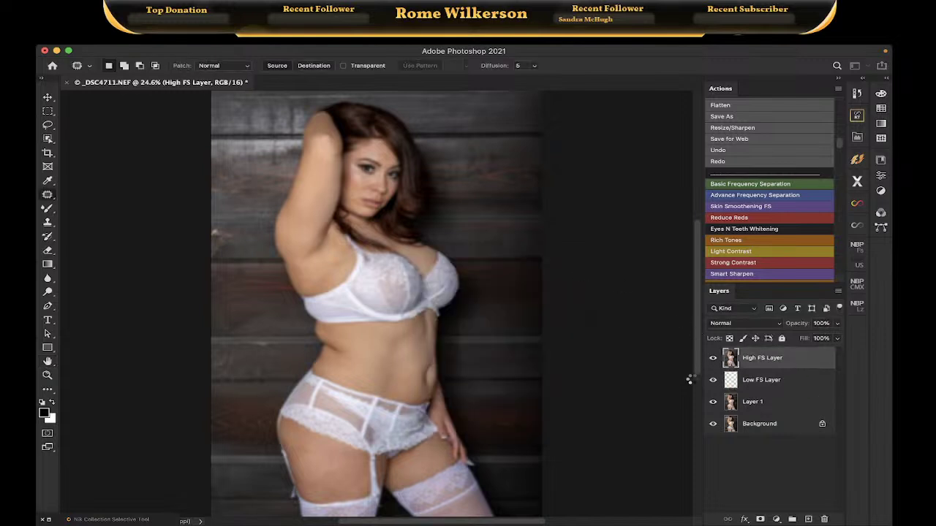
left_click(726, 354)
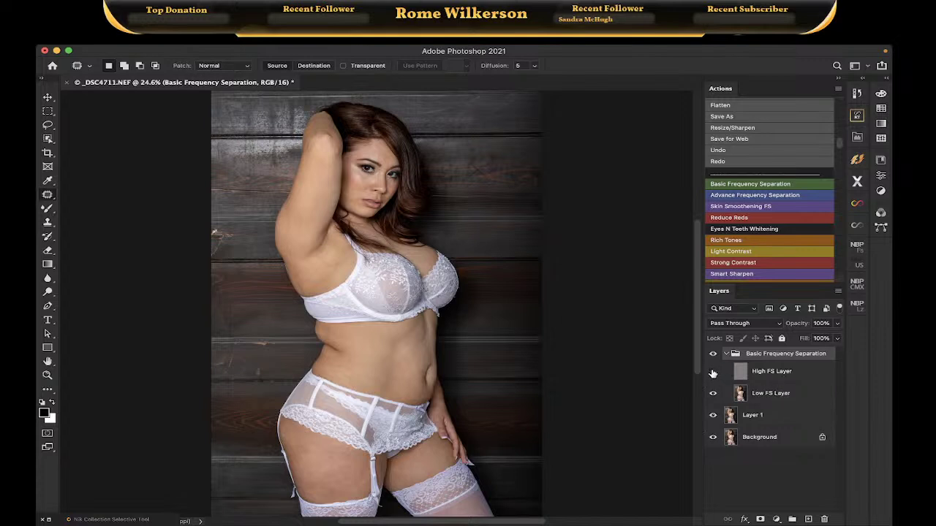
left_click(713, 372)
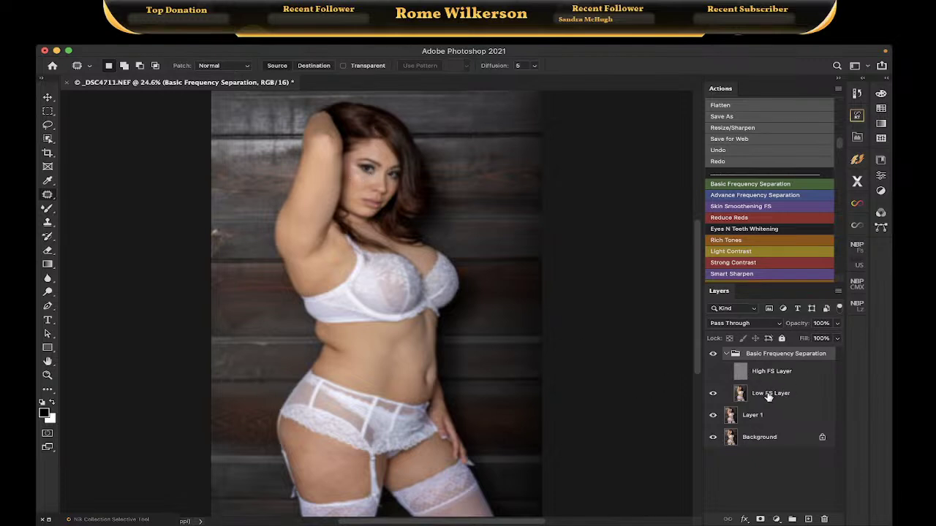
left_click(802, 373)
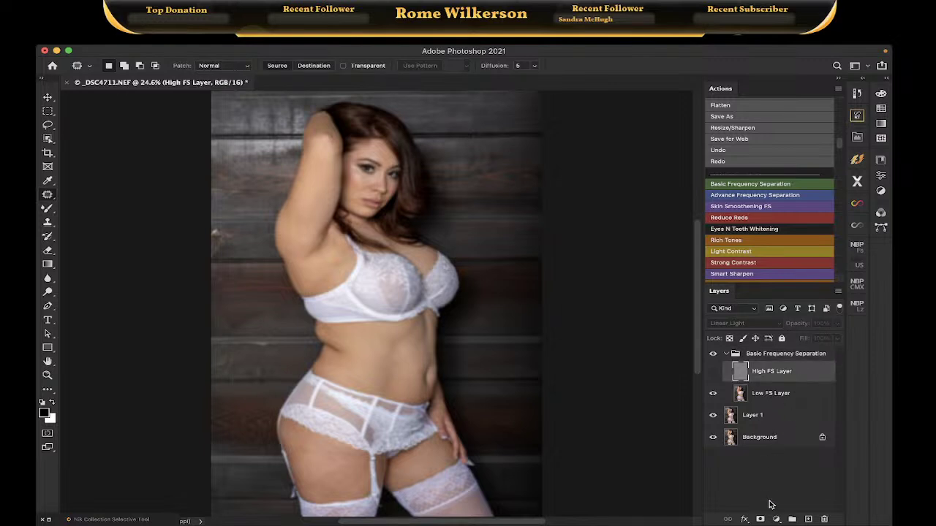
Add a Black & White adjustment layer with Reds around -61, then select Low FS Layer
left_click(776, 519)
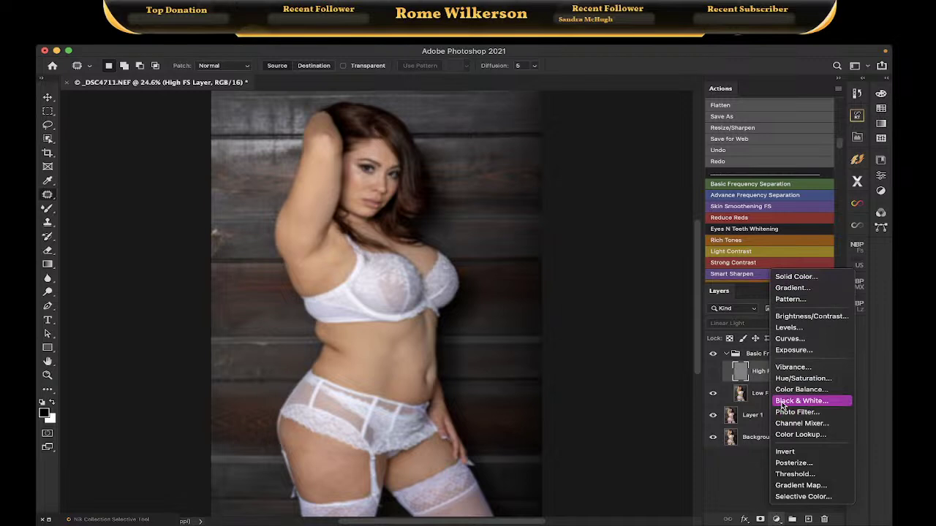
left_click(782, 405)
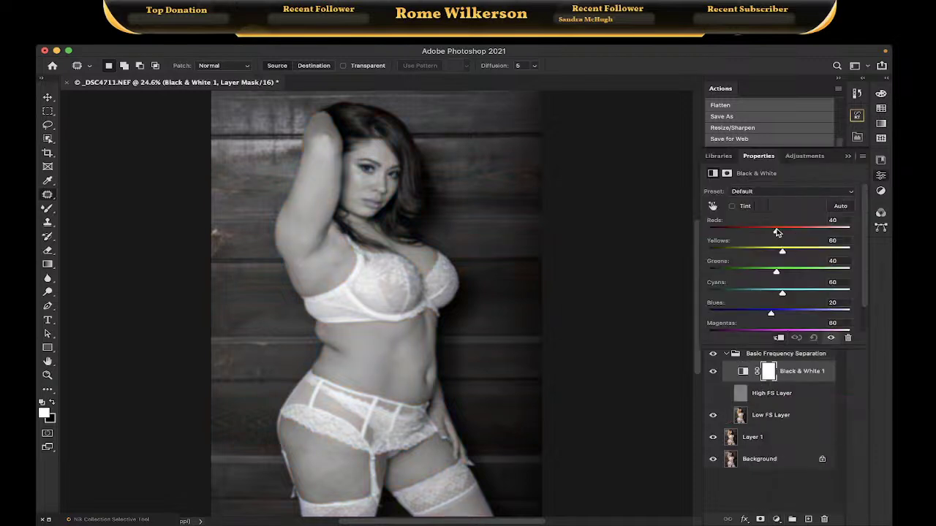
left_click_drag(777, 232, 749, 233)
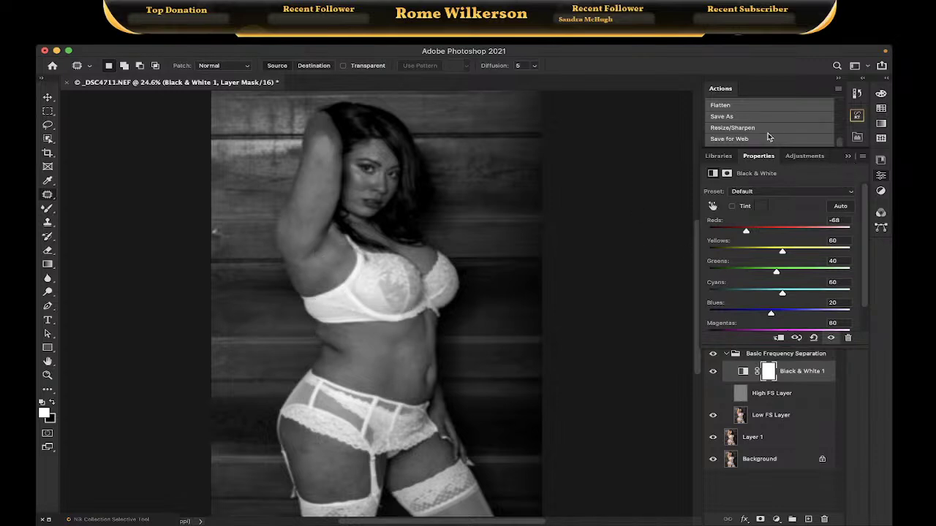
left_click(848, 158)
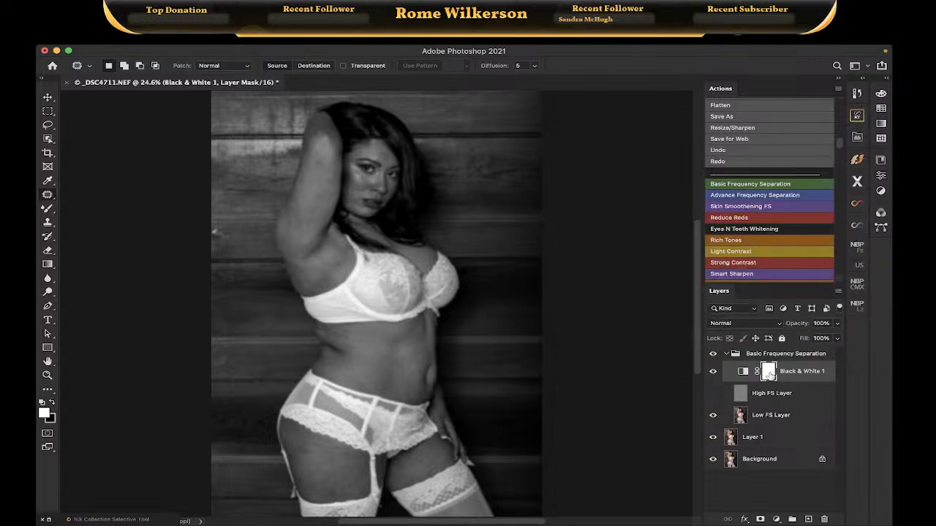
left_click(782, 416)
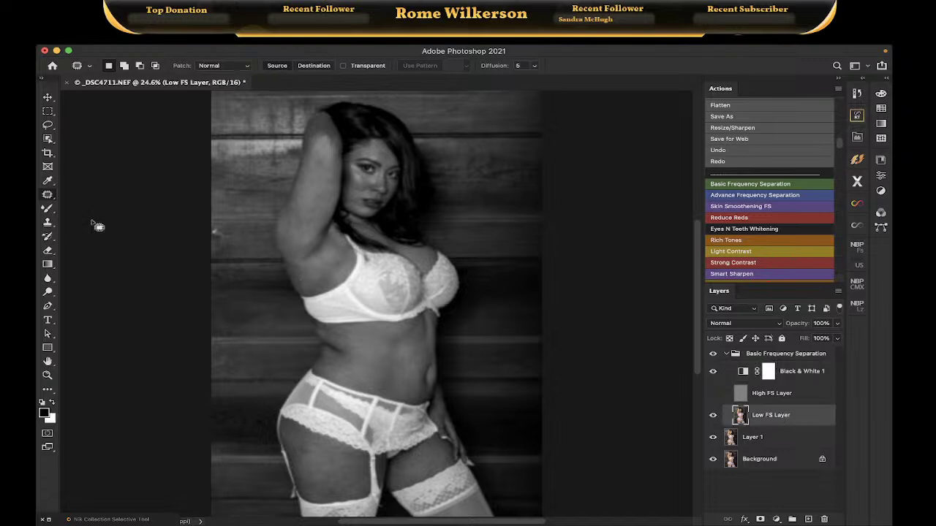
Switch to the Mixer Brush at Wet 5% with a 124 px Soft Round tip
left_click(46, 210)
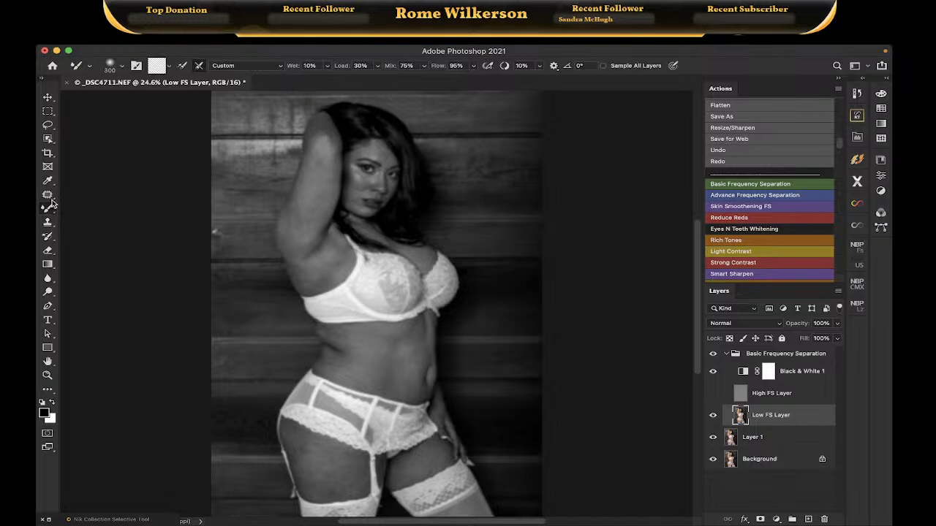
left_click(307, 67)
type("5")
scroll(327, 263, "up", 2)
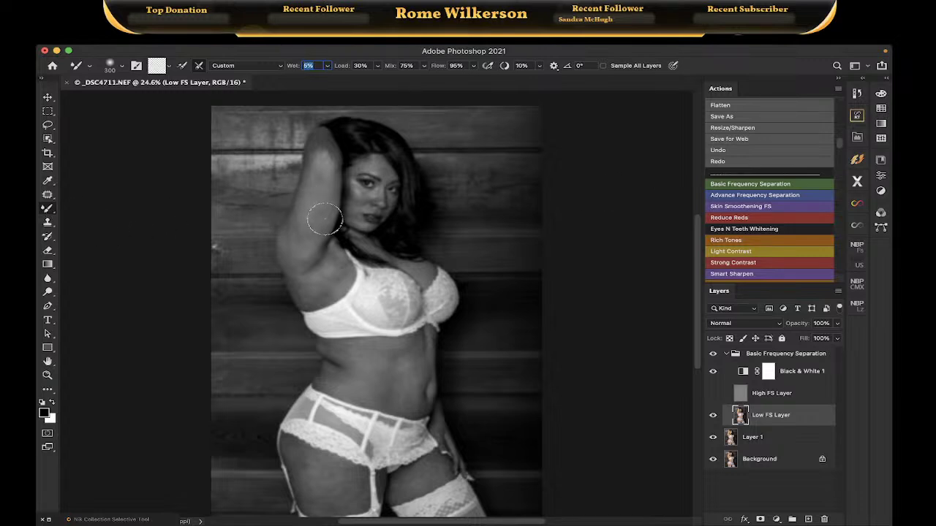
left_click(123, 66)
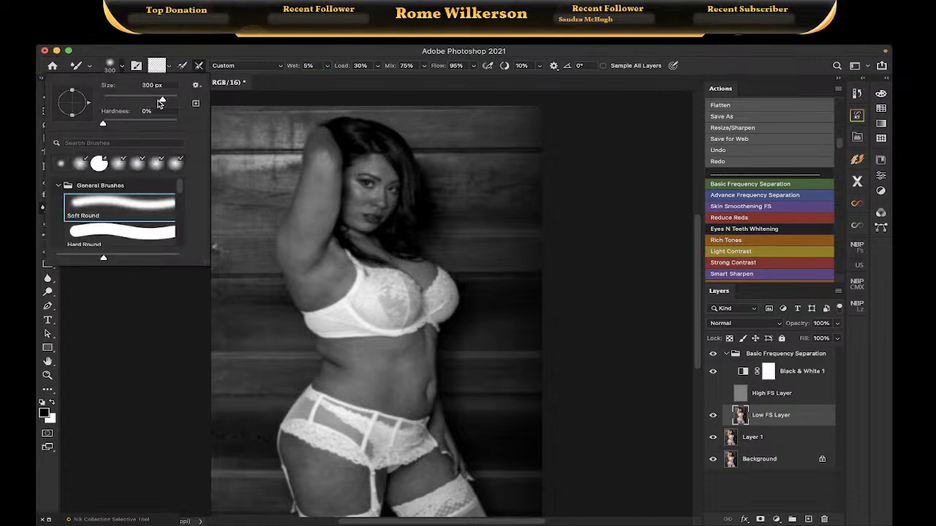
mouse_move(161, 104)
left_mouse_down()
mouse_move(134, 101)
mouse_move(146, 101)
left_mouse_up()
double_click(129, 204)
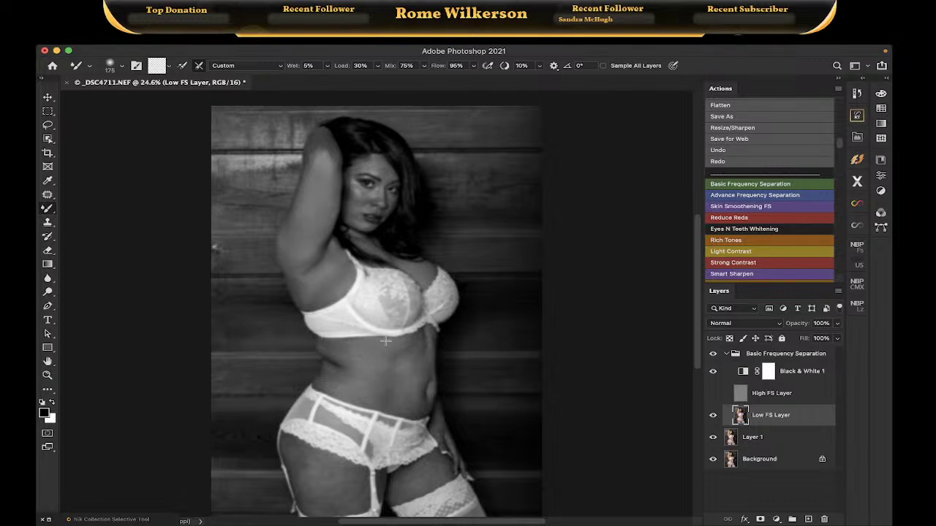
Blend the stomach skin tones on the Low FS Layer with the Mixer Brush under the black-and-white preview
left_click(344, 387)
scroll(387, 423, "down", 2)
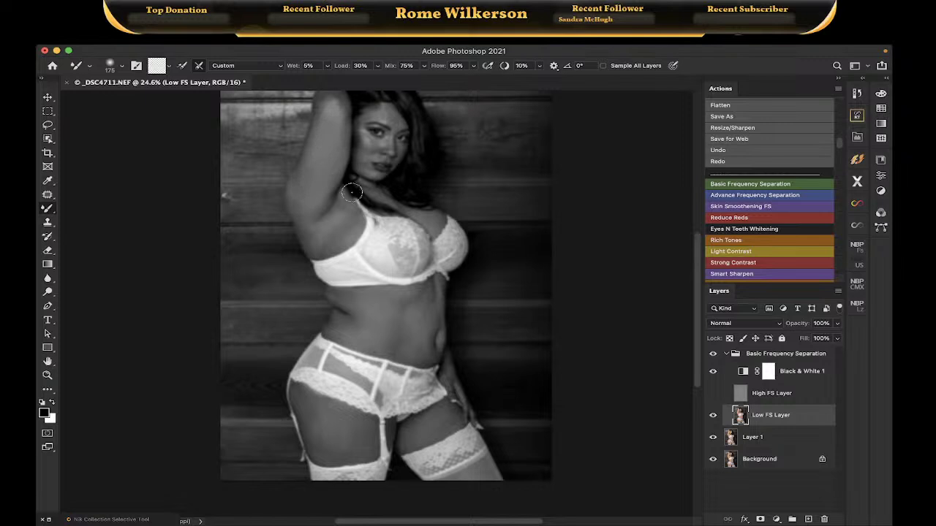
scroll(366, 193, "up", 3)
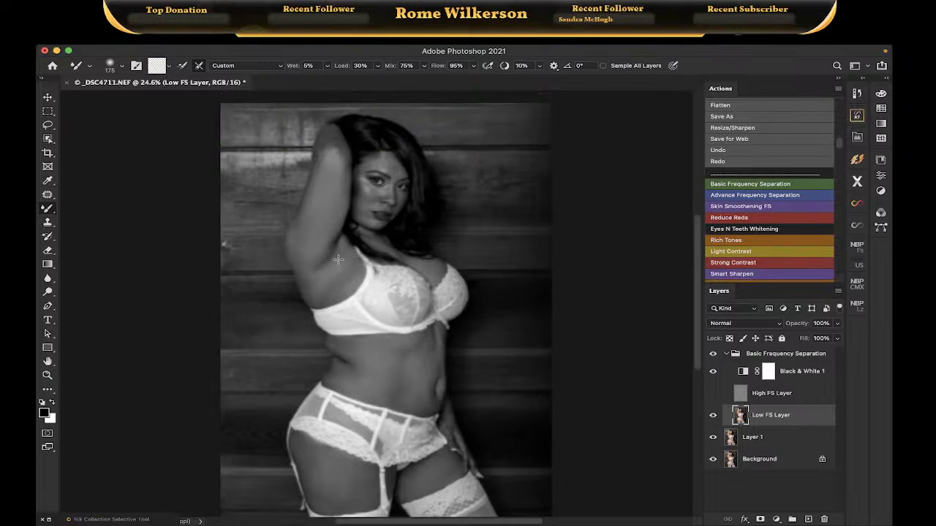
Zoom to 100% on the face and set the Mixer Brush to size 90 for the forehead
left_click(47, 375)
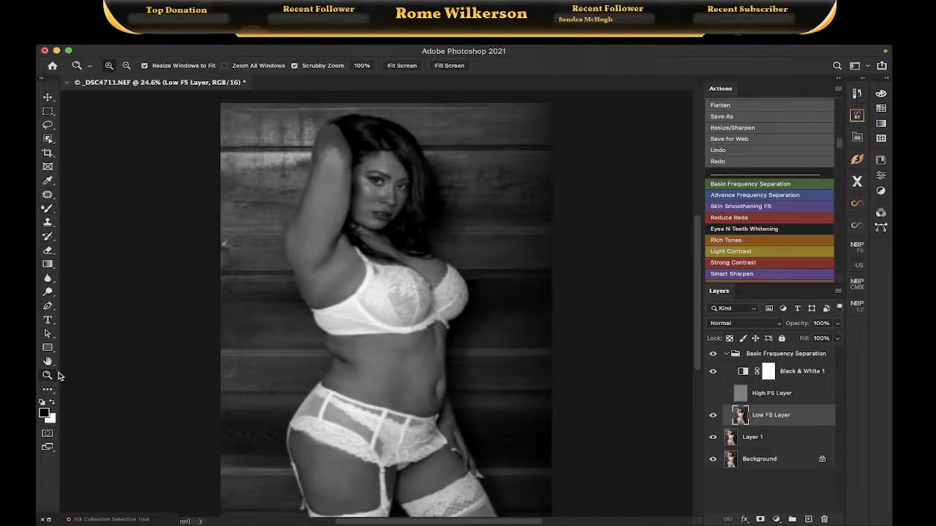
left_click_drag(356, 193, 356, 193)
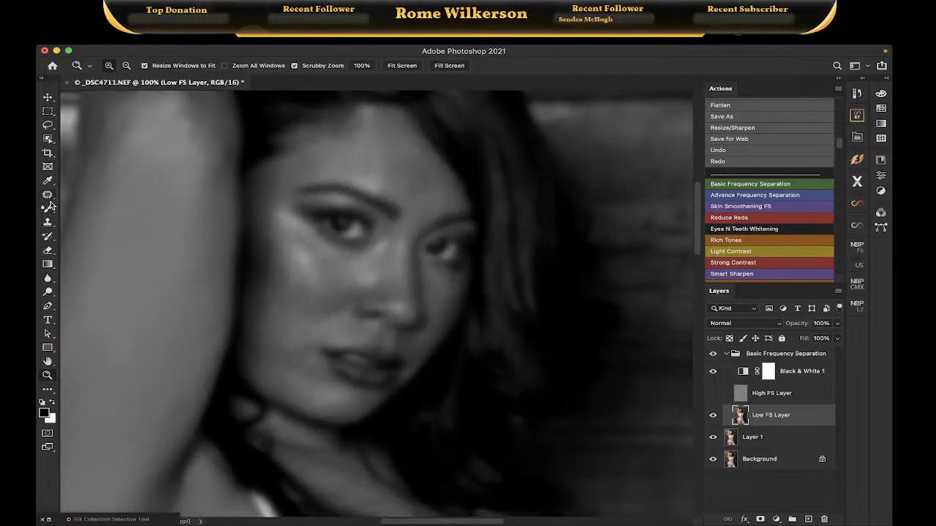
left_click(48, 208)
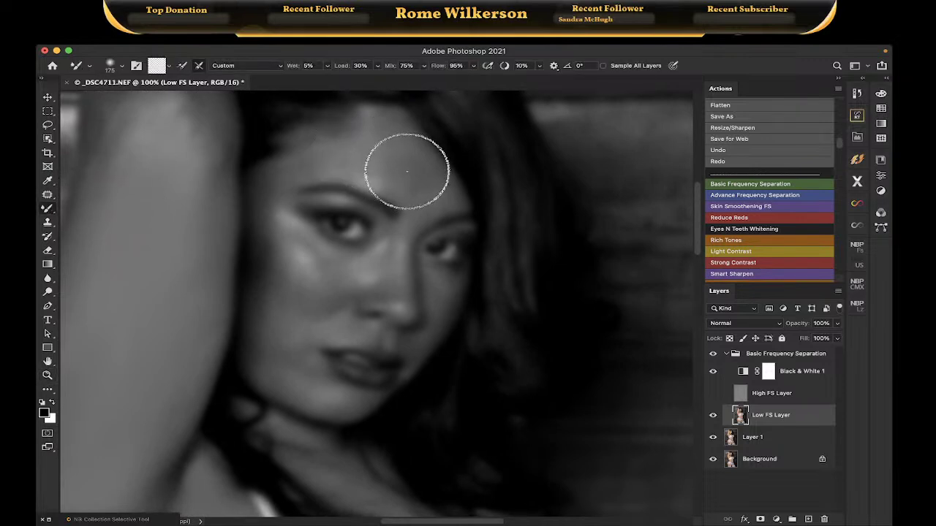
key("bracketleft")
key("bracketleft")
key("bracketleft")
key("bracketleft")
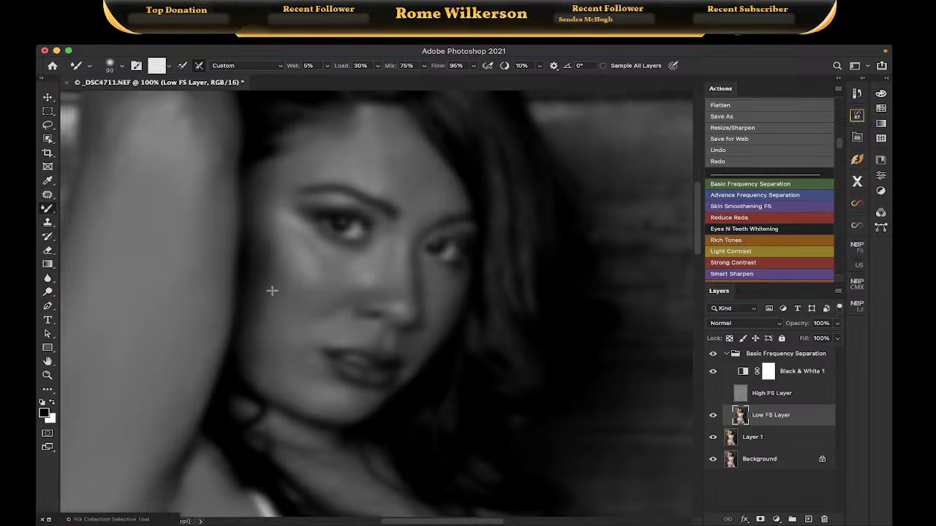
Hide the Black & White 1 layer and inspect the colour skin from face down to thighs
left_click(712, 373)
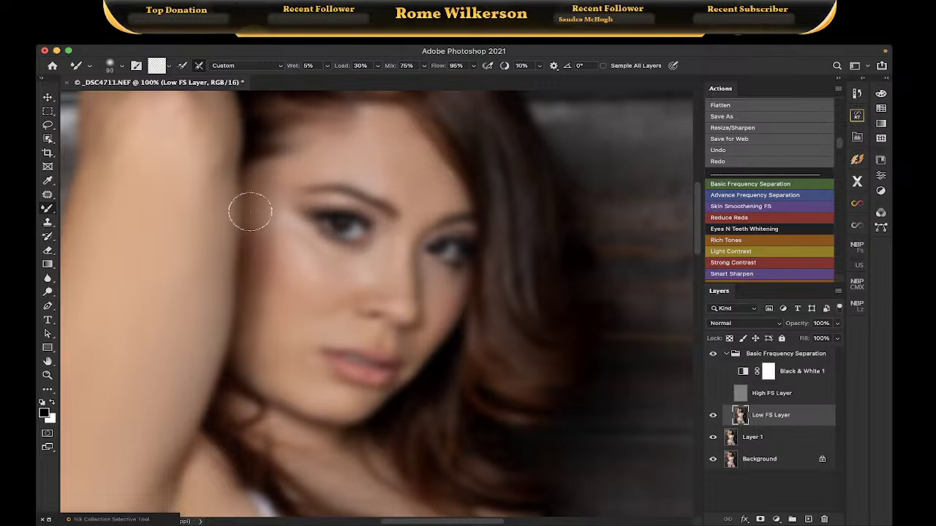
scroll(249, 209, "left", 5)
scroll(249, 210, "down", 3)
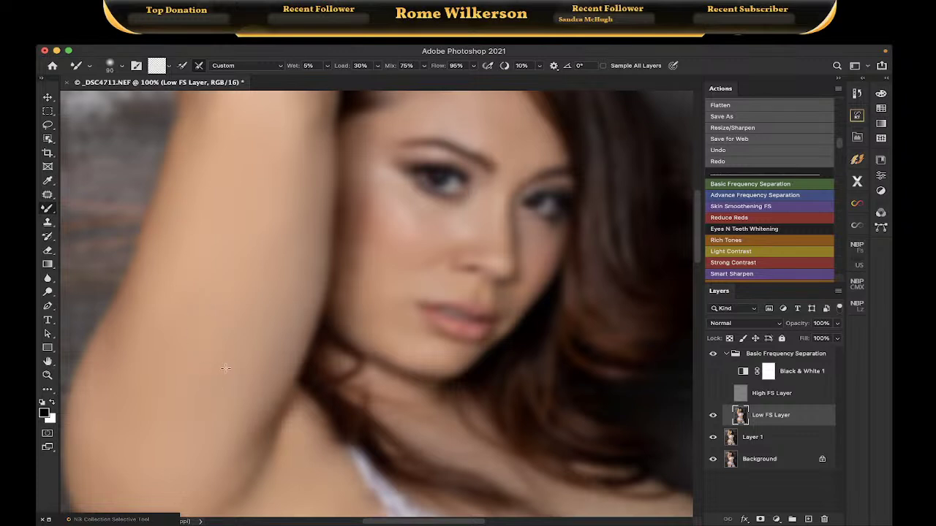
scroll(219, 362, "left", 5)
scroll(212, 358, "down", 12)
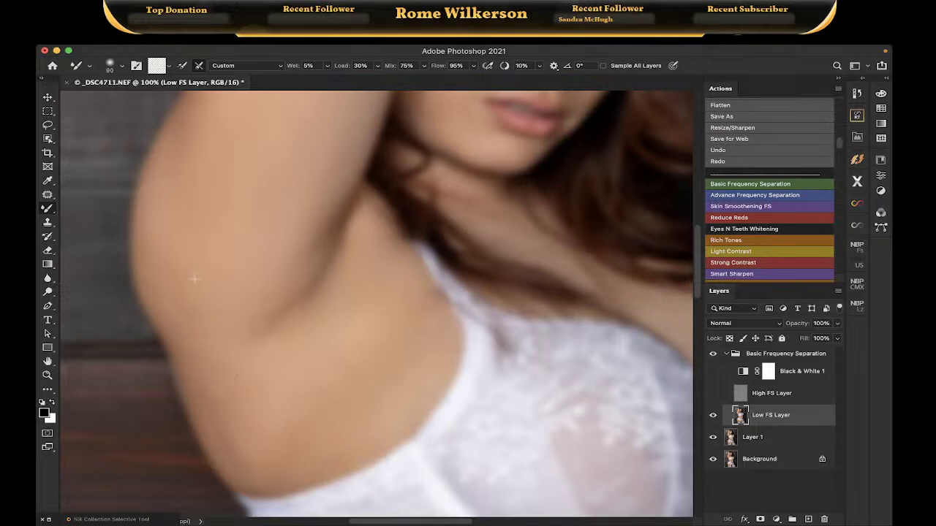
scroll(335, 336, "up", 5)
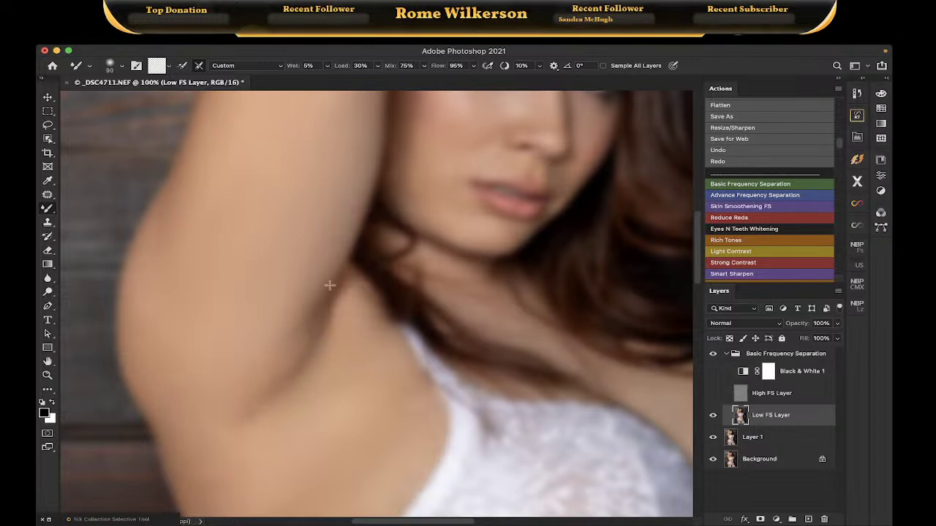
scroll(344, 278, "down", 10)
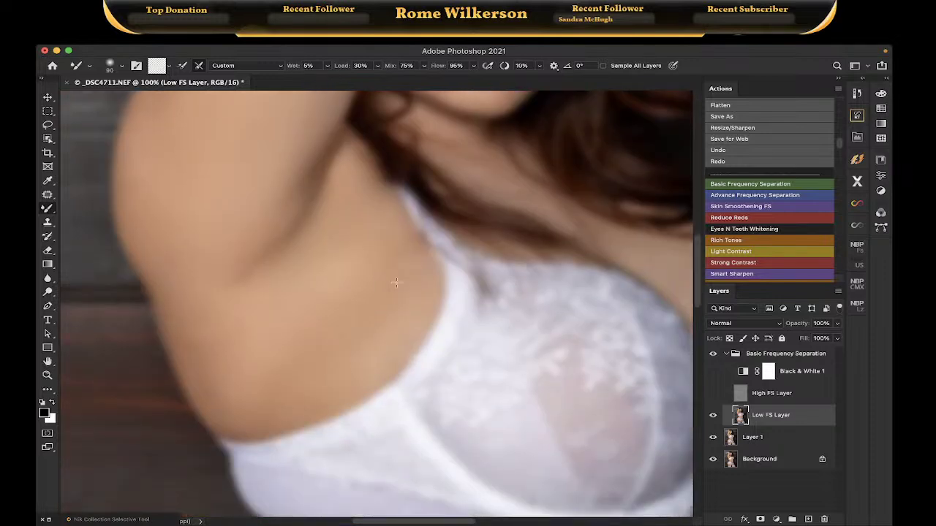
scroll(324, 323, "down", 20)
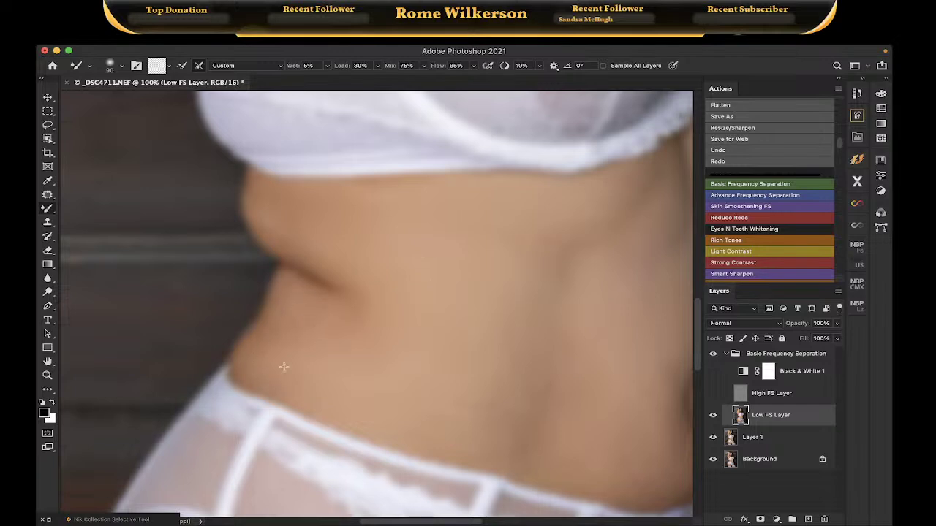
scroll(392, 312, "right", 10)
scroll(392, 312, "down", 5)
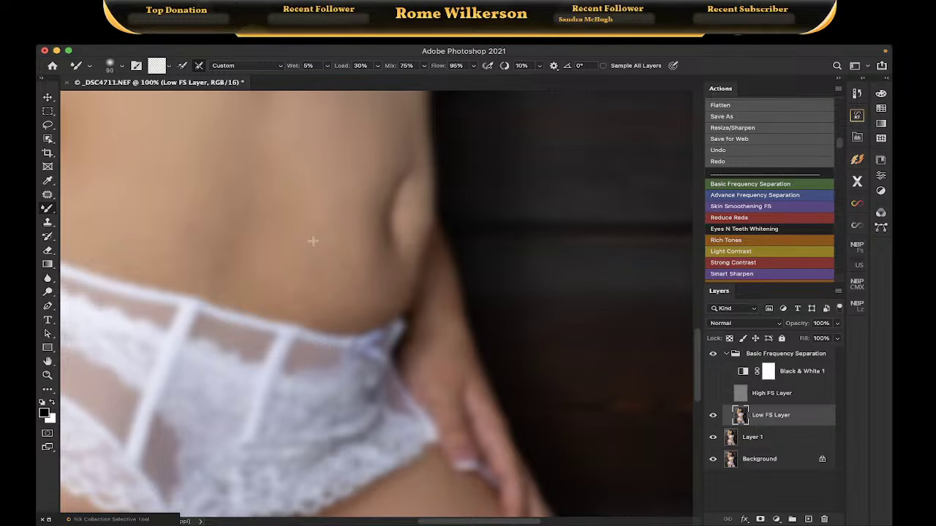
scroll(285, 276, "left", 5)
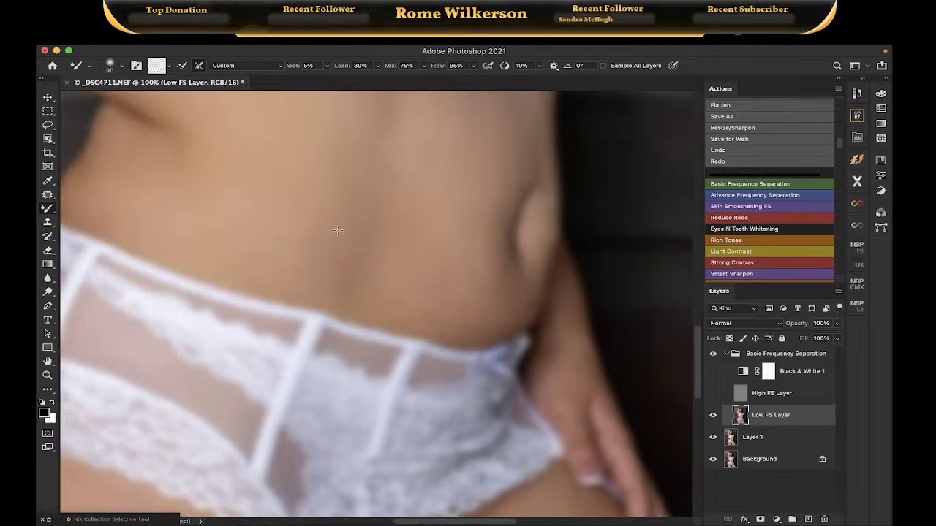
scroll(335, 229, "down", 10)
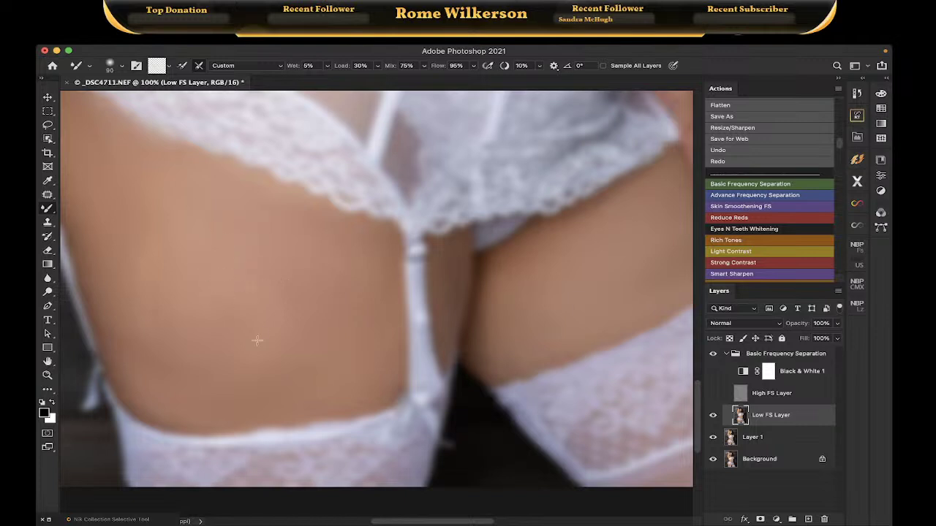
scroll(209, 314, "up", 10)
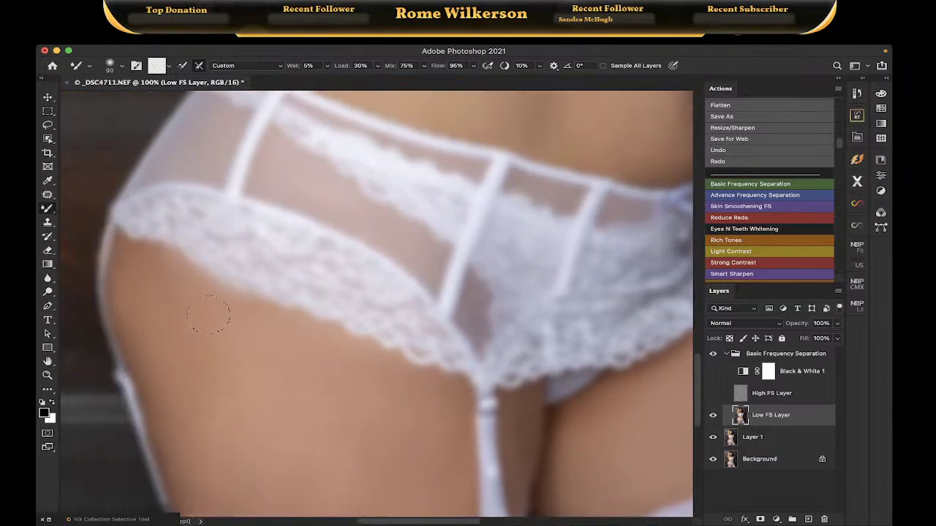
scroll(204, 313, "up", 5)
scroll(526, 302, "down", 3)
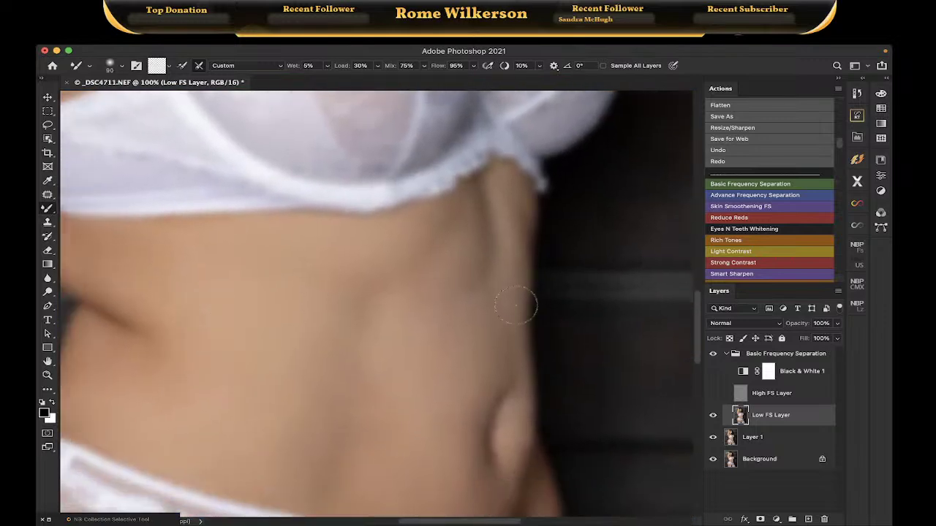
Show the High FS Layer again and toggle the Background alone to compare before and after at full view
left_click(714, 392)
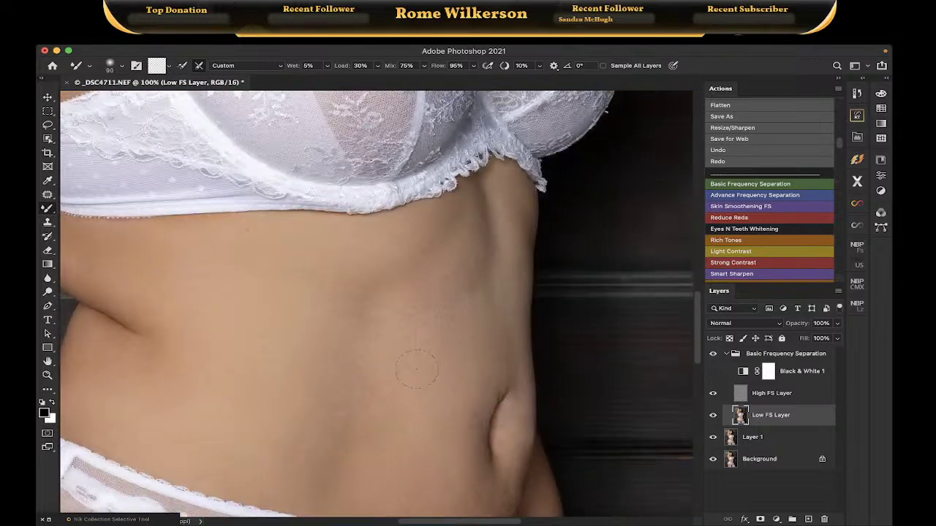
scroll(460, 298, "left", 5)
scroll(461, 298, "down", 3)
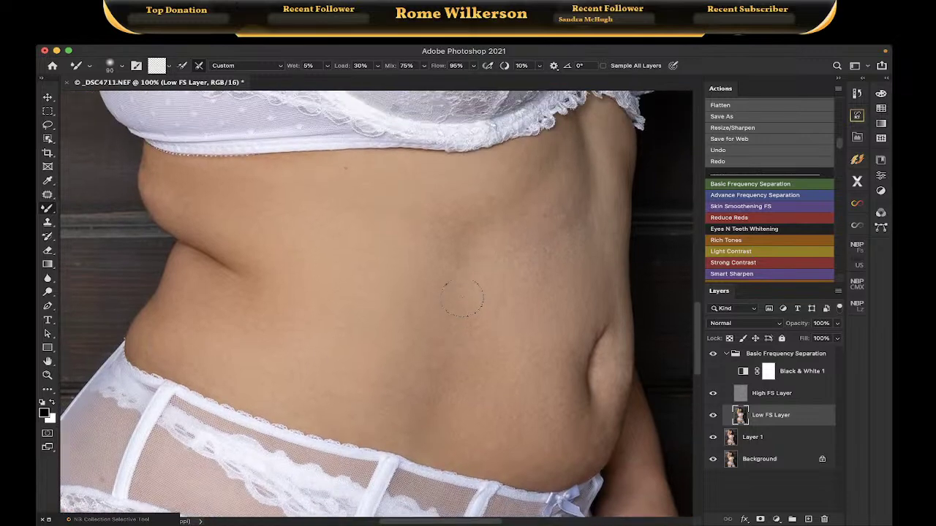
left_click(714, 459, "alt")
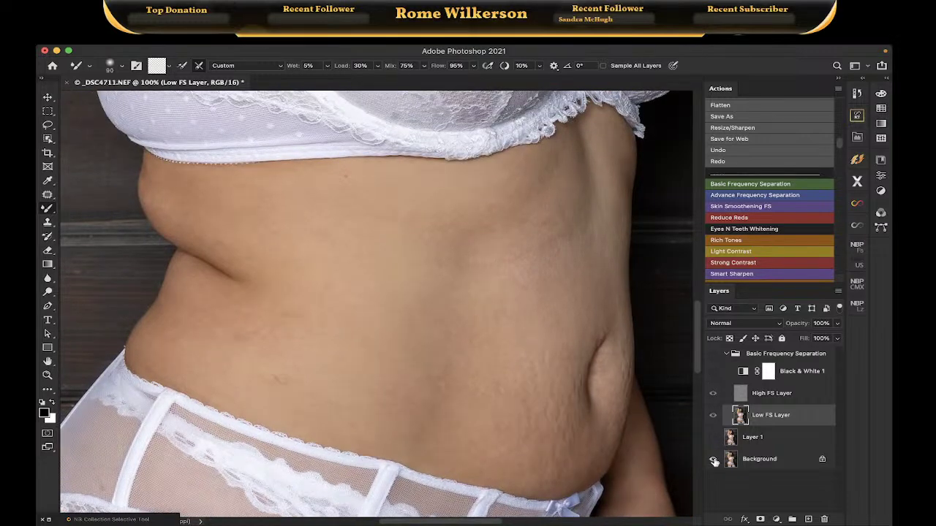
left_click(715, 459, "alt")
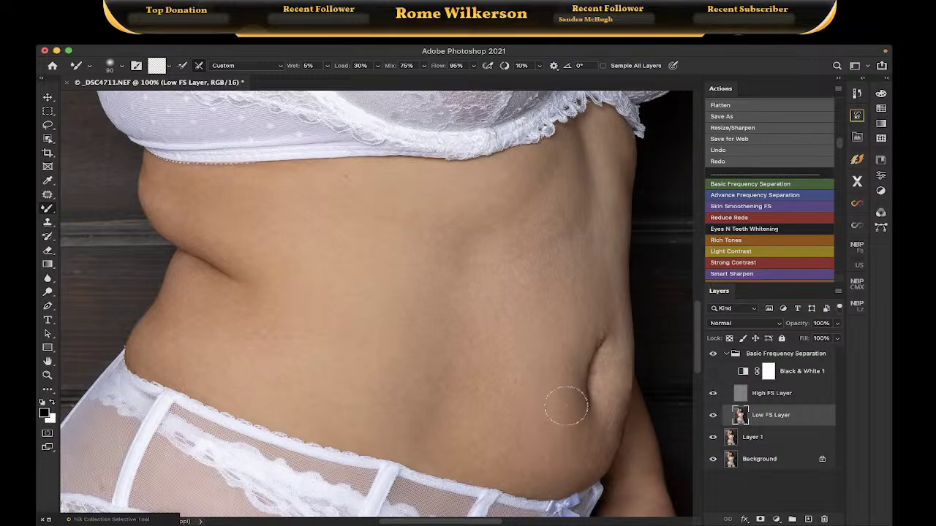
scroll(565, 405, "up", 10)
key("super+0")
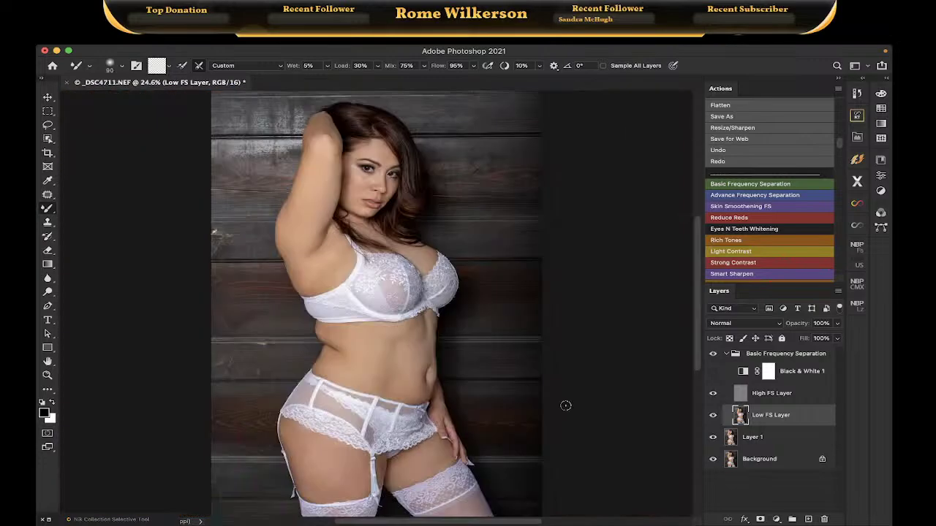
left_click(715, 461, "alt")
left_click(714, 460, "alt")
Compare the face at 100% against the Background and Layer 1 alone, then fit the image on screen
left_click(48, 376)
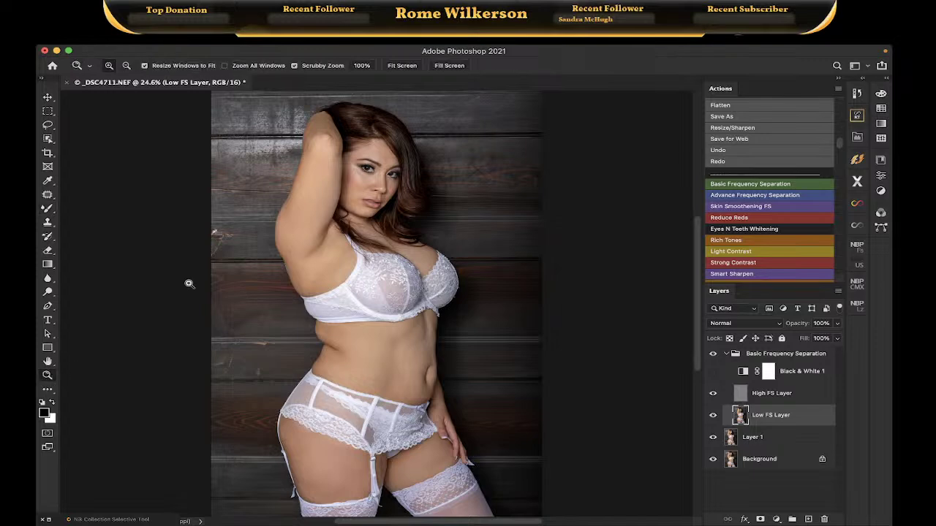
left_click(355, 157)
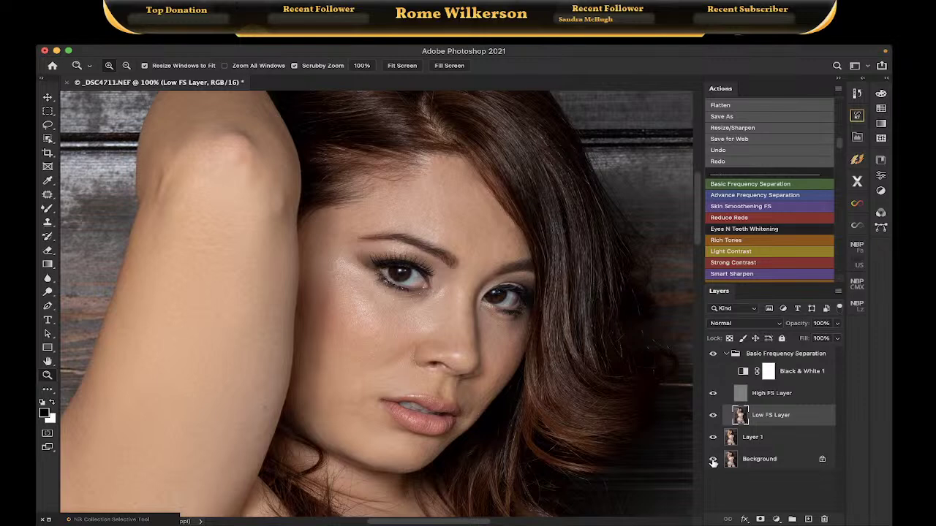
left_click(712, 460, "alt")
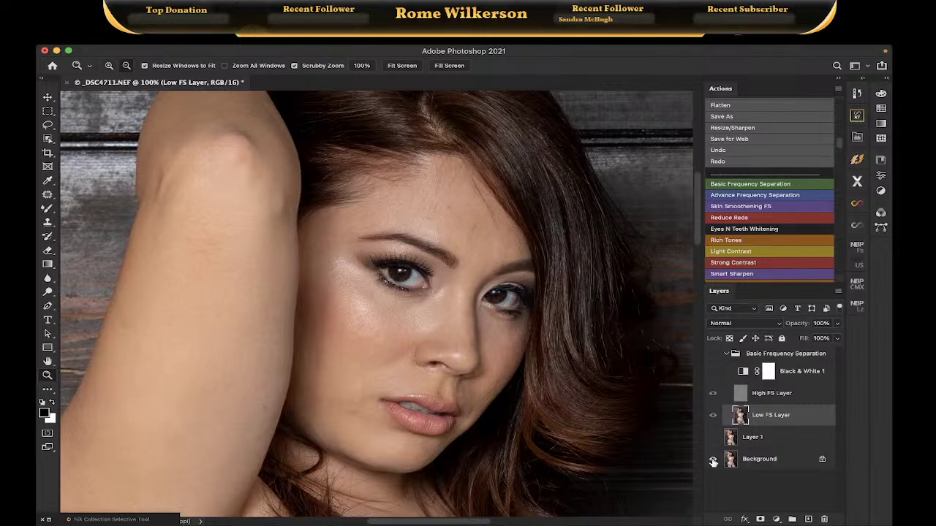
left_click(713, 437, "alt")
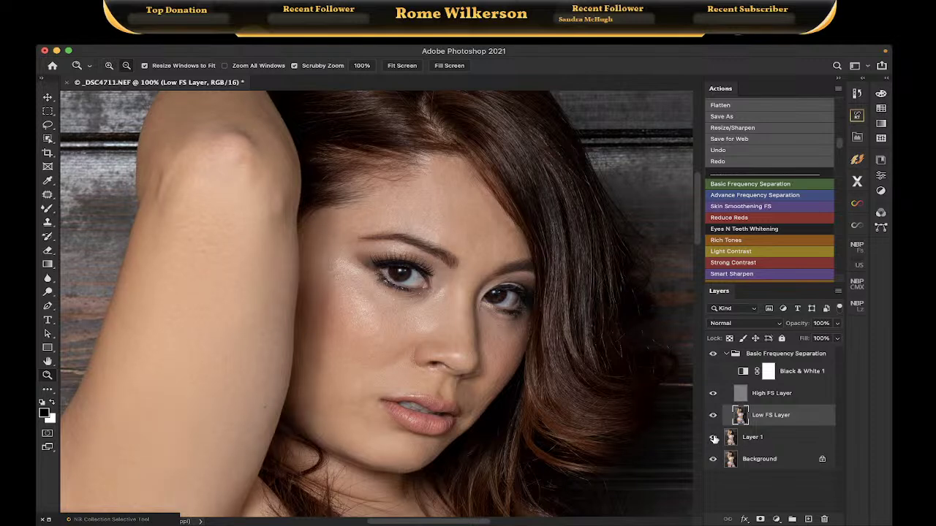
key("alt")
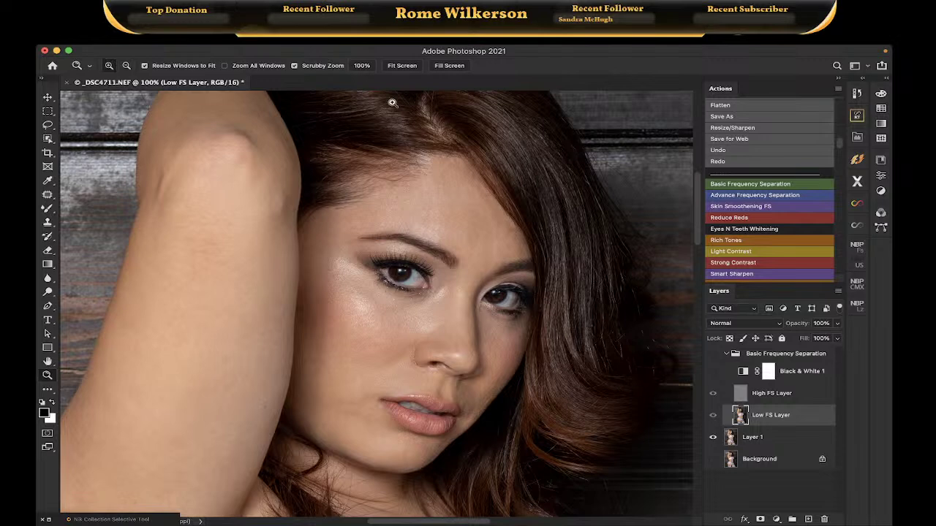
left_click(402, 66)
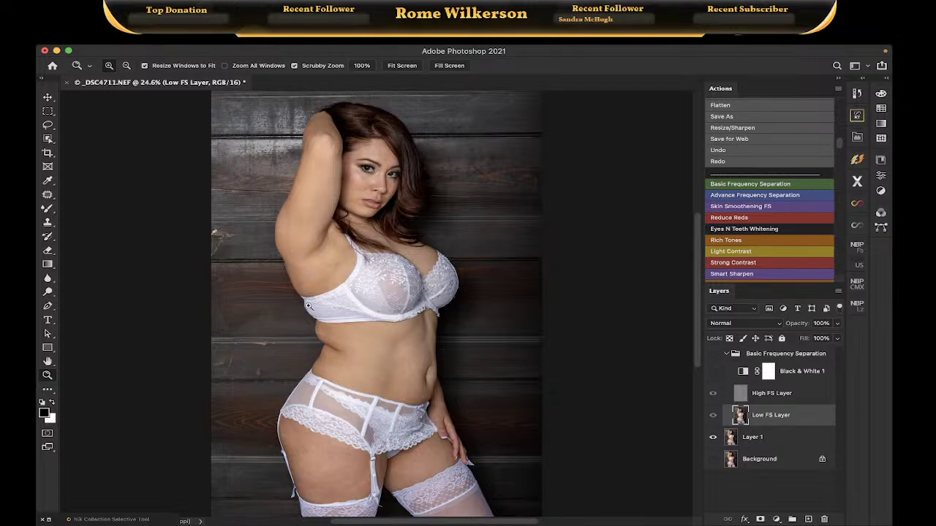
Collapse the group, stamp visible layers into a new Layer 2, and open it in Liquify
left_click(726, 353)
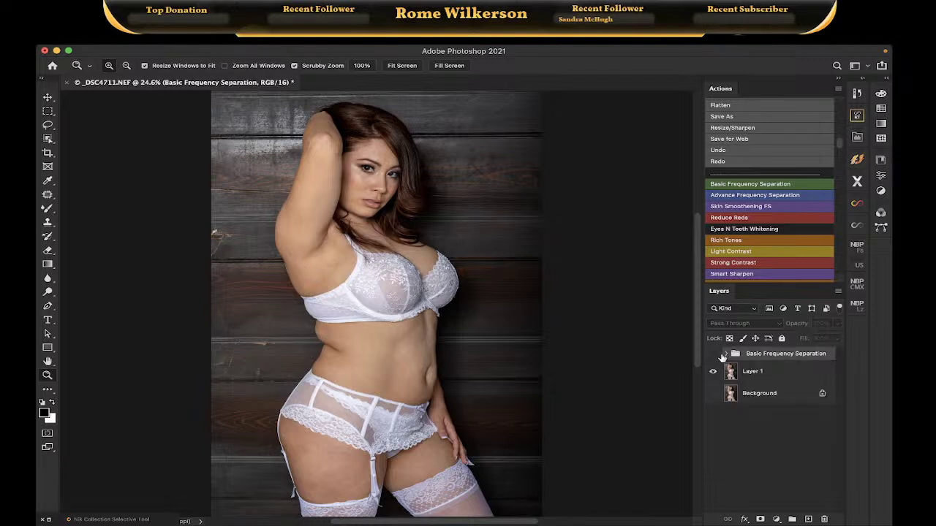
left_click(743, 451)
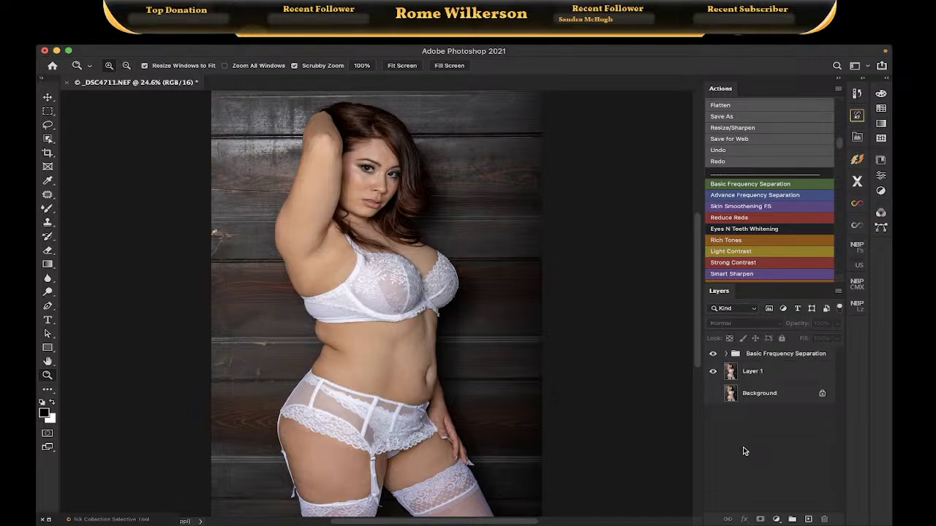
key("alt")
key("super+alt+shift+e")
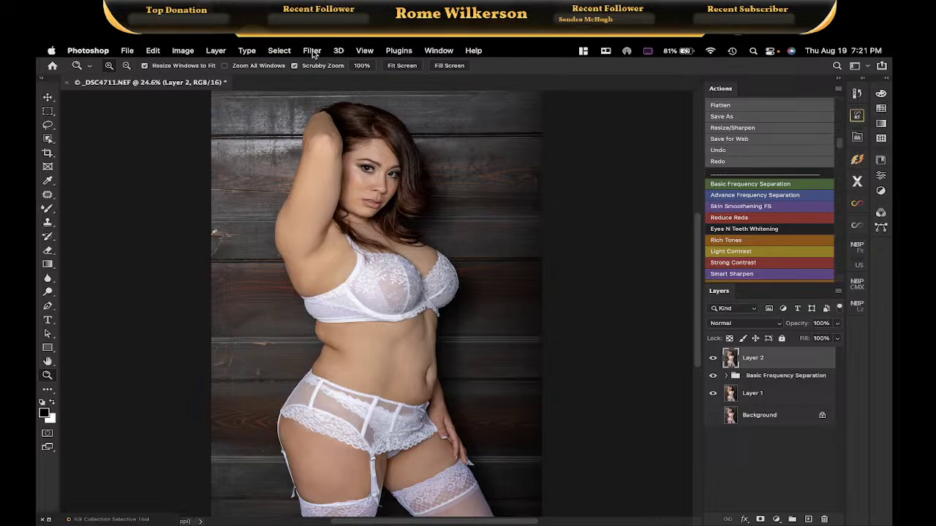
left_click(313, 51)
left_click(326, 151)
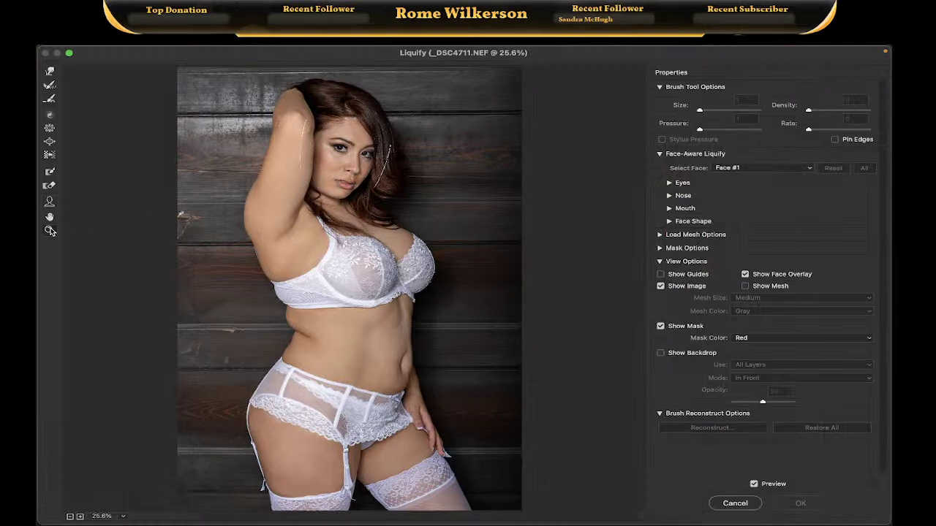
Zoom the Liquify preview to 50% and use the Face tool to set Jawline to -31
left_click(323, 172)
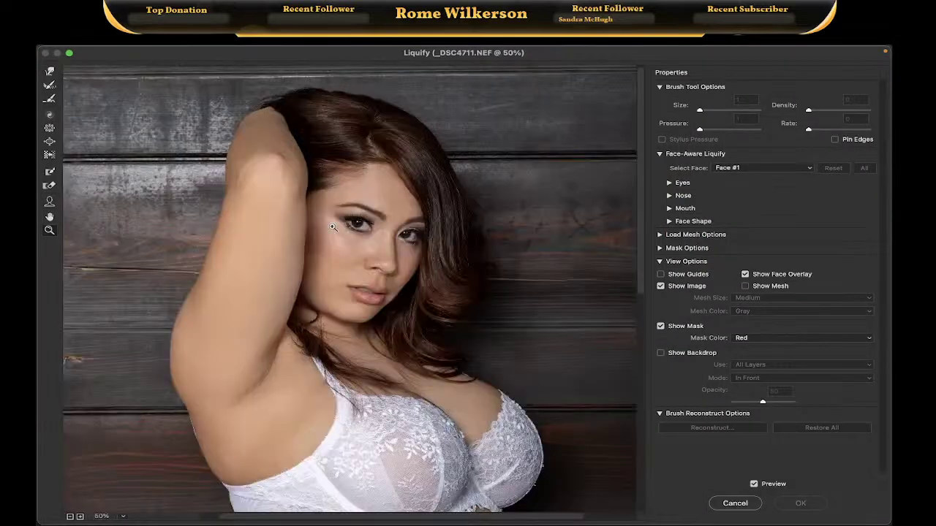
scroll(333, 227, "down", 3)
left_click(49, 202)
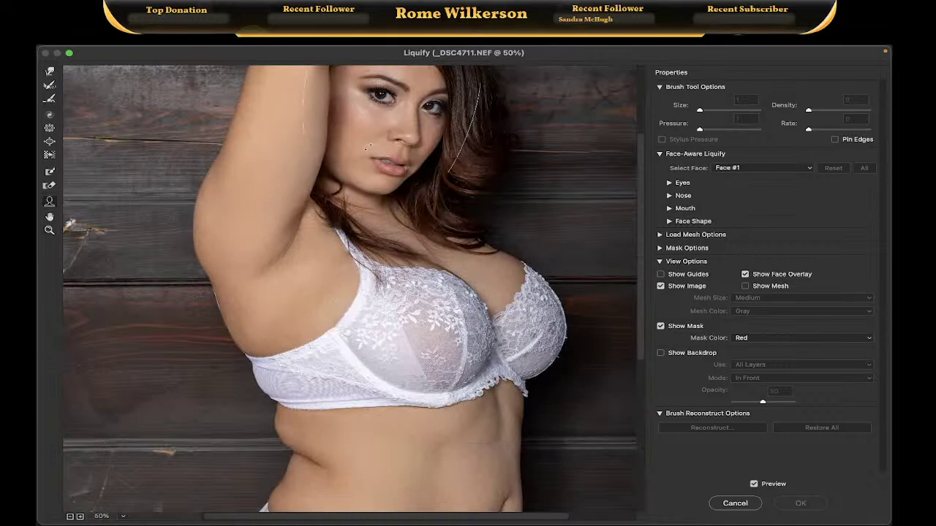
left_click_drag(338, 169, 338, 165)
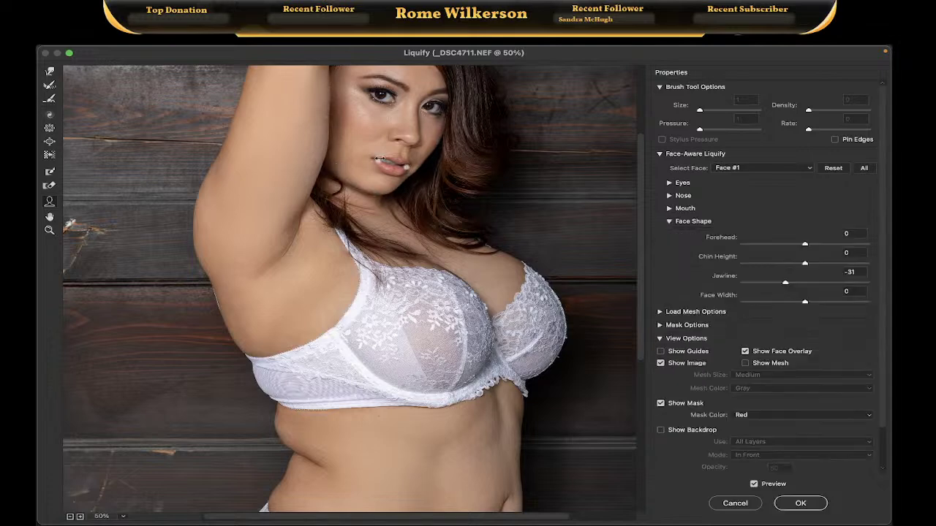
scroll(380, 160, "up", 2)
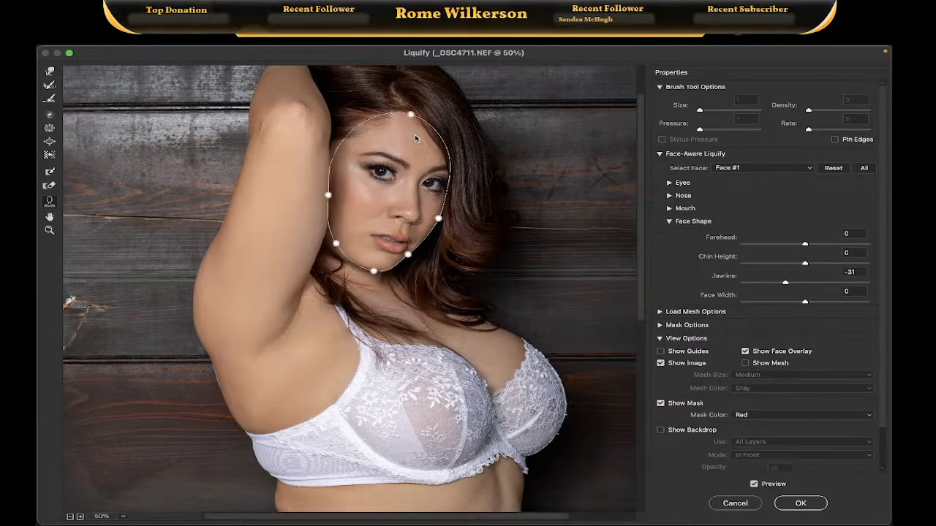
left_click(50, 70)
scroll(224, 198, "down", 7)
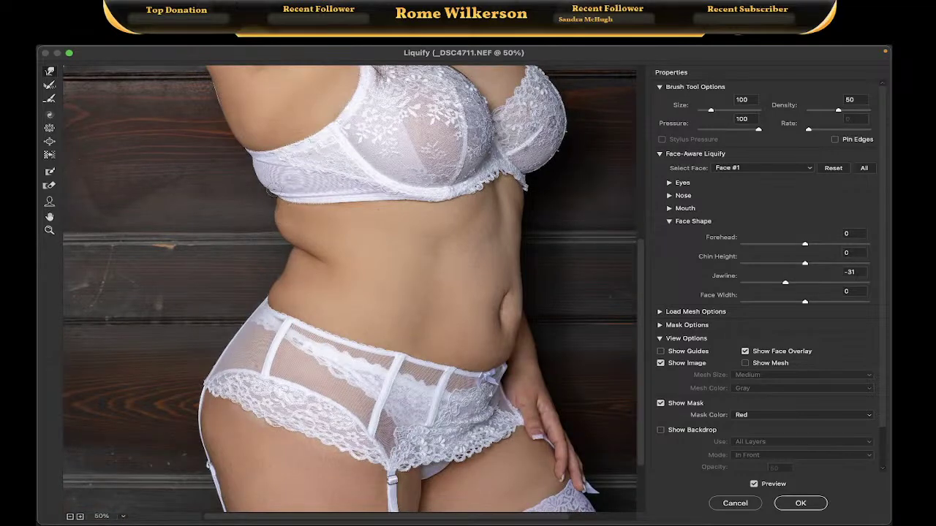
Push in the left waist, underarm and hip contours with a size 400 Forward Warp at pressure 27
key("bracketright")
key("bracketright")
key("bracketright")
key("bracketright")
key("bracketright")
key("bracketright")
key("bracketright")
left_click_drag(264, 218, 272, 240)
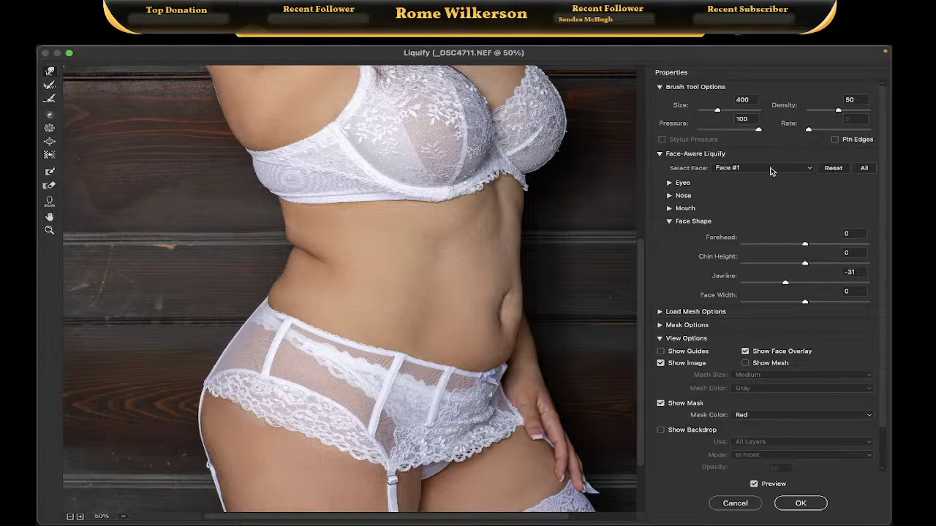
left_click_drag(757, 131, 717, 134)
mouse_move(277, 239)
left_mouse_down()
mouse_move(295, 259)
mouse_move(282, 259)
mouse_move(284, 242)
mouse_move(307, 241)
mouse_move(288, 272)
mouse_move(307, 239)
mouse_move(302, 274)
mouse_move(304, 245)
mouse_move(286, 242)
mouse_move(253, 180)
left_mouse_up()
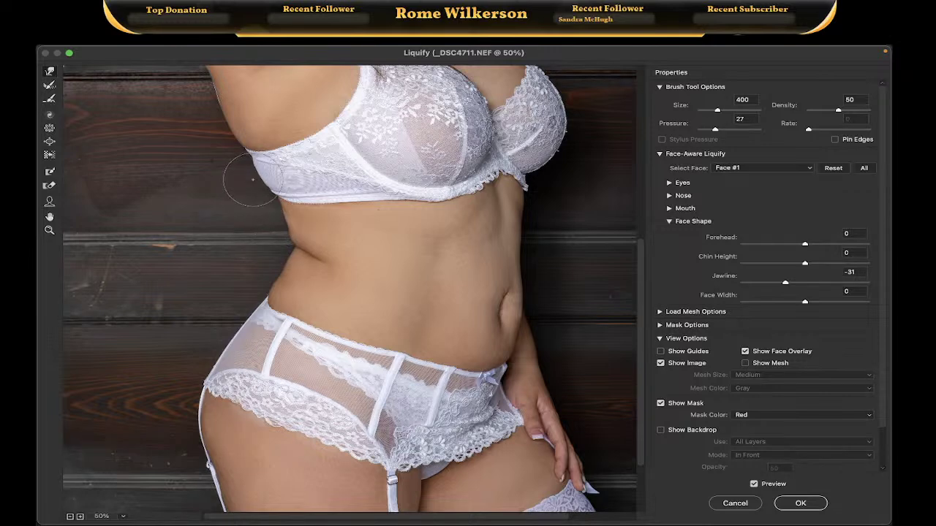
scroll(241, 178, "up", 4)
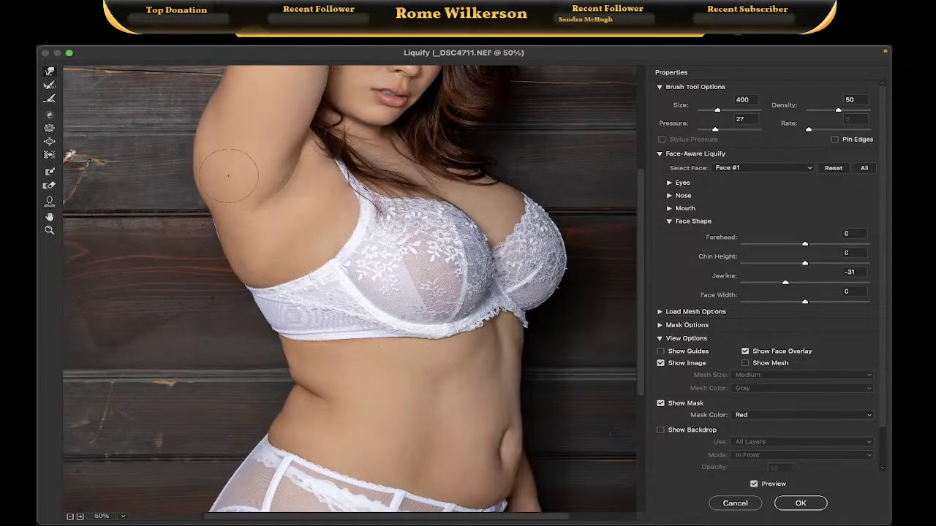
mouse_move(216, 221)
left_mouse_down()
mouse_move(223, 229)
mouse_move(212, 272)
mouse_move(235, 277)
mouse_move(198, 268)
mouse_move(224, 266)
left_mouse_up()
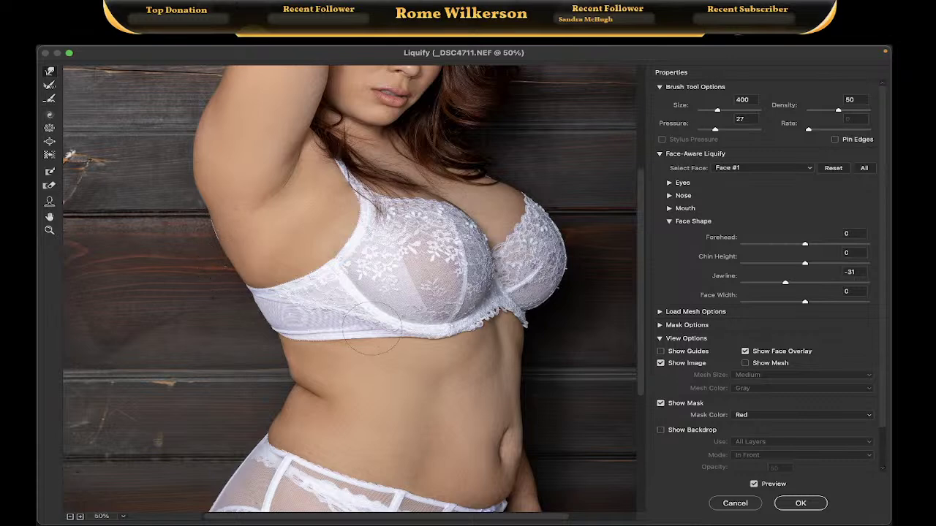
scroll(380, 219, "down", 5)
mouse_move(529, 351)
left_mouse_down()
mouse_move(541, 309)
mouse_move(531, 313)
mouse_move(539, 309)
mouse_move(538, 334)
mouse_move(505, 395)
mouse_move(513, 379)
left_mouse_up()
left_click_drag(442, 378, 443, 265)
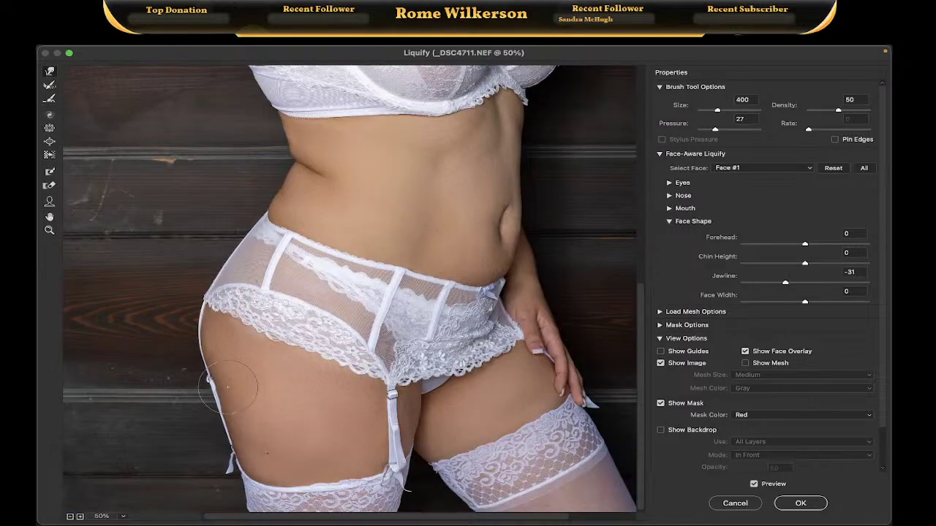
mouse_move(223, 387)
left_mouse_down()
mouse_move(217, 404)
mouse_move(229, 389)
mouse_move(244, 391)
left_mouse_up()
Slim the right waist edge down to the hip with Forward Warp
scroll(488, 393, "up", 10)
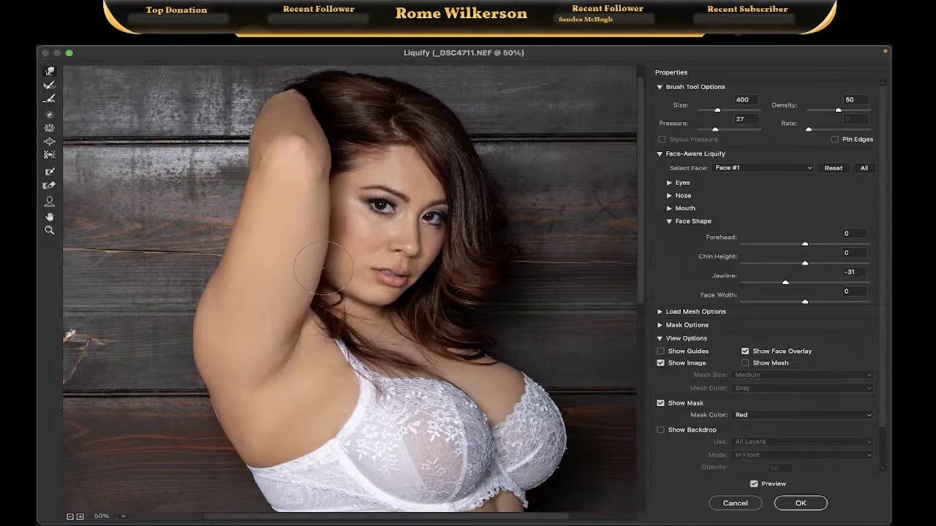
scroll(364, 299, "down", 5)
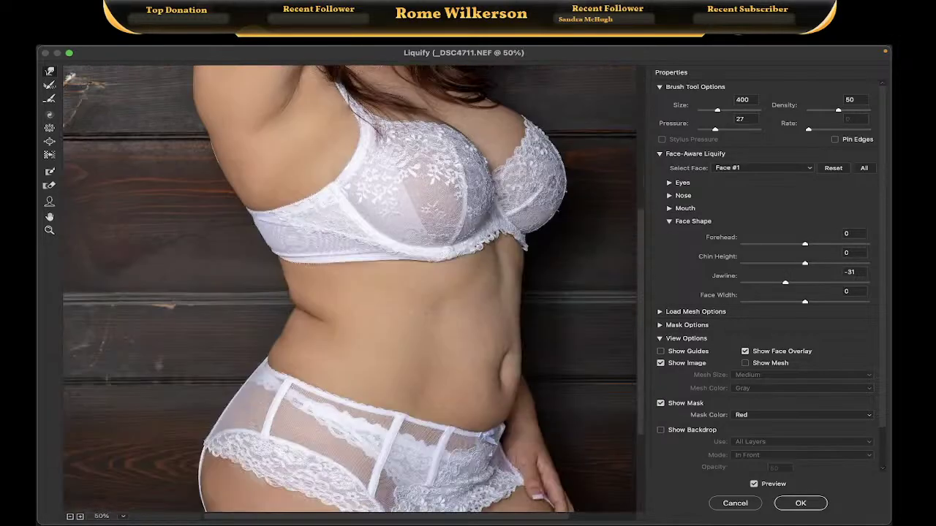
scroll(363, 292, "up", 3)
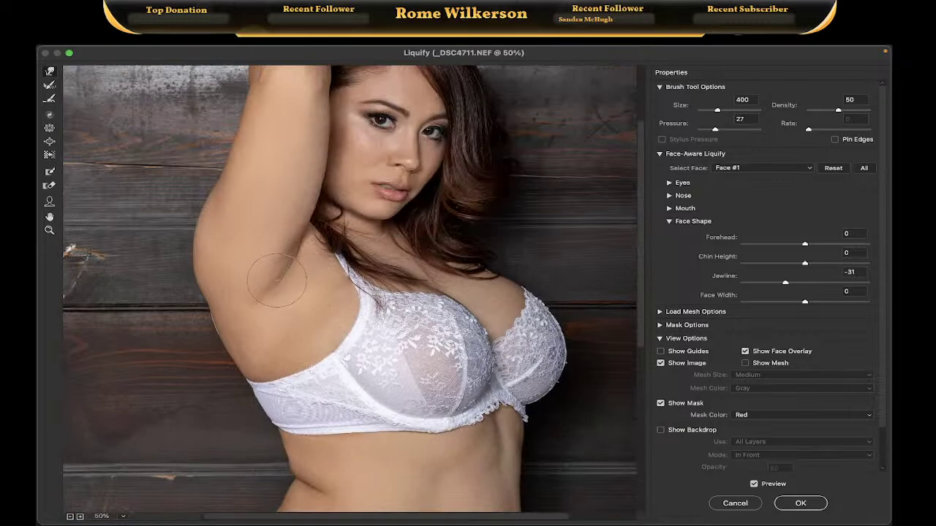
scroll(298, 262, "down", 3)
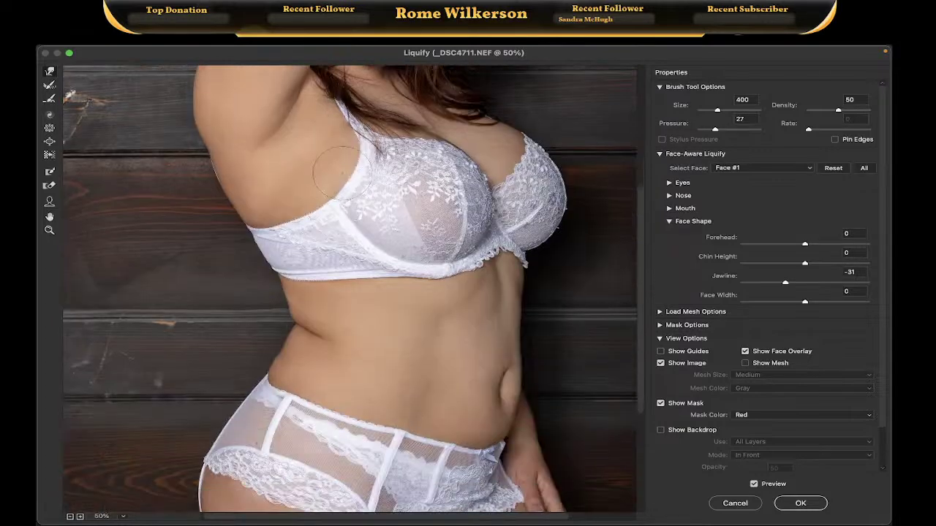
scroll(298, 262, "down", 2)
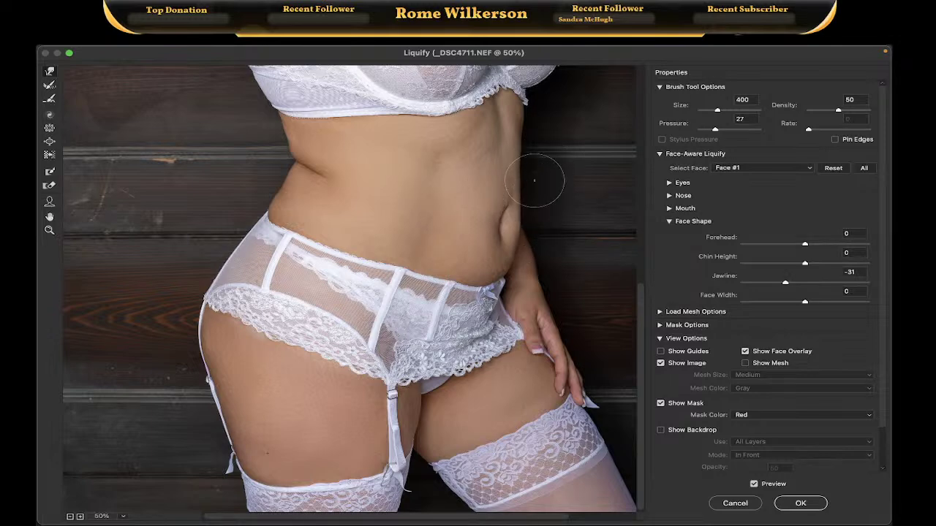
mouse_move(534, 180)
left_mouse_down()
mouse_move(536, 216)
mouse_move(522, 269)
left_mouse_up()
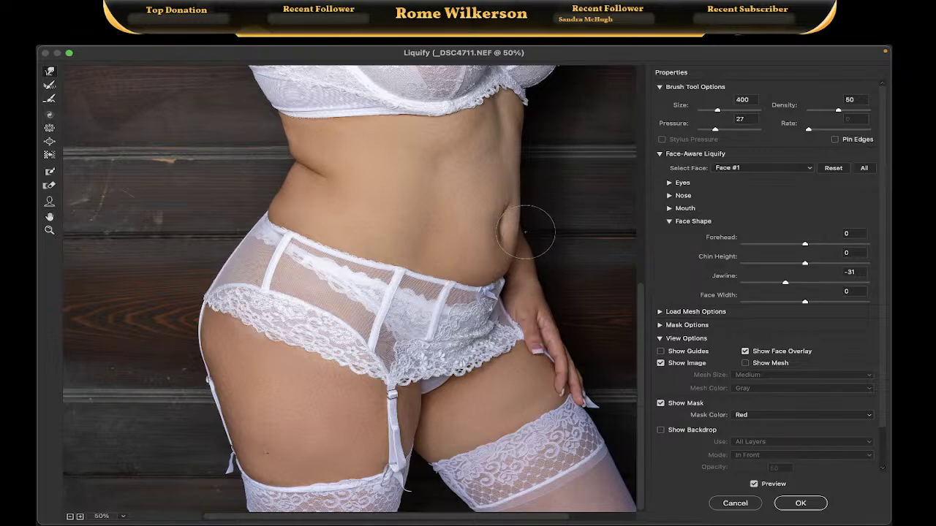
mouse_move(509, 258)
left_mouse_down()
mouse_move(512, 227)
mouse_move(525, 259)
mouse_move(502, 222)
mouse_move(519, 232)
mouse_move(511, 237)
mouse_move(516, 221)
mouse_move(507, 234)
mouse_move(527, 196)
mouse_move(512, 225)
left_mouse_up()
Pull in the belly's right edge with a size 200 Pucker, then a size 150 Forward Warp
left_click(50, 130)
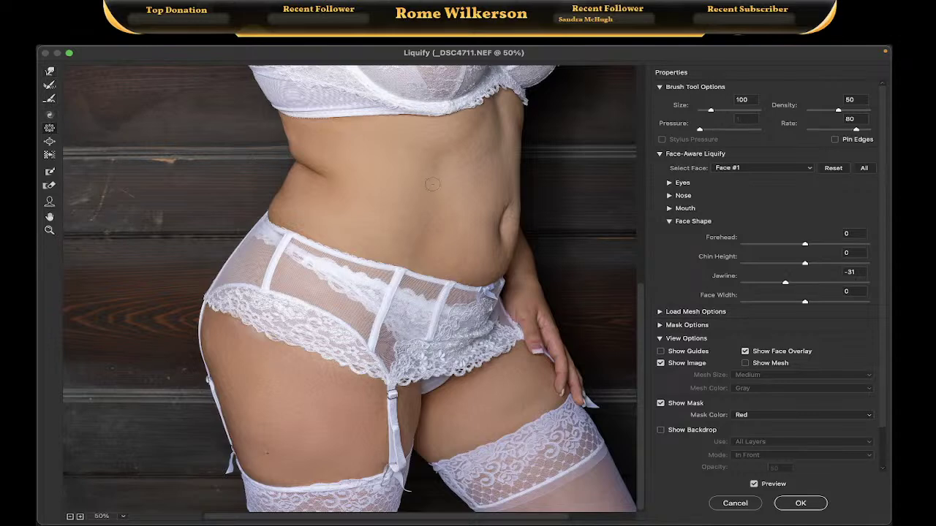
key("bracketright")
key("bracketright")
key("bracketright")
key("bracketright")
left_click_drag(506, 213, 505, 238)
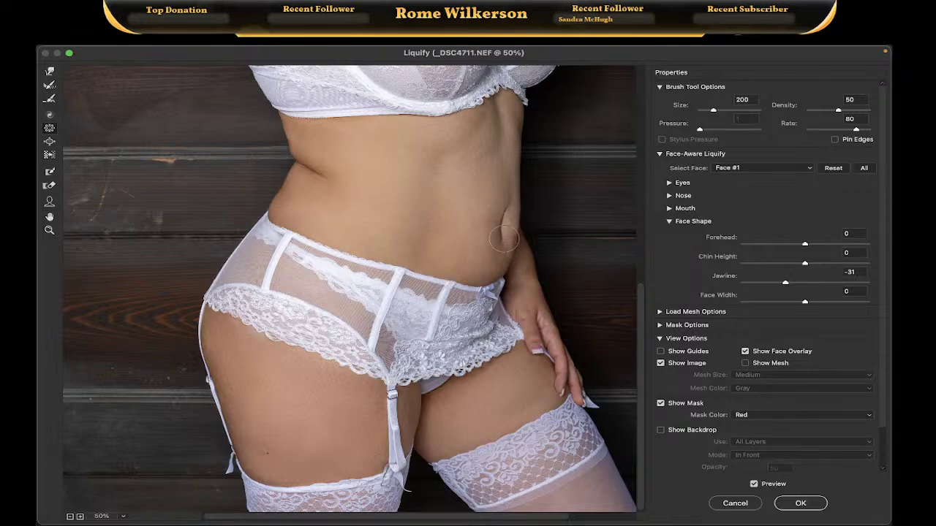
left_click(49, 71)
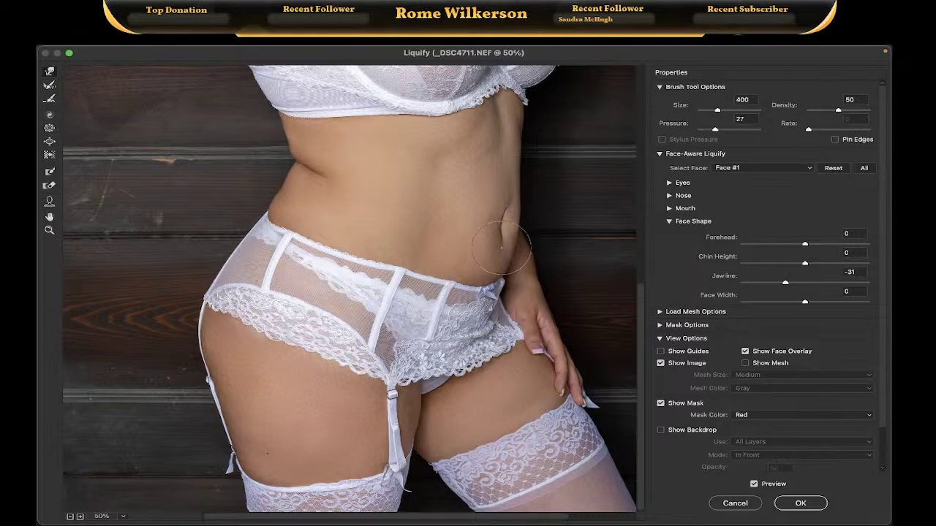
key("bracketleft")
key("bracketleft")
key("bracketleft")
key("bracketleft")
key("bracketleft")
key("bracketleft")
mouse_move(499, 240)
left_mouse_down()
mouse_move(515, 192)
mouse_move(502, 201)
mouse_move(510, 218)
mouse_move(506, 199)
mouse_move(505, 249)
mouse_move(521, 213)
mouse_move(512, 205)
left_mouse_up()
left_click_drag(345, 219, 346, 280)
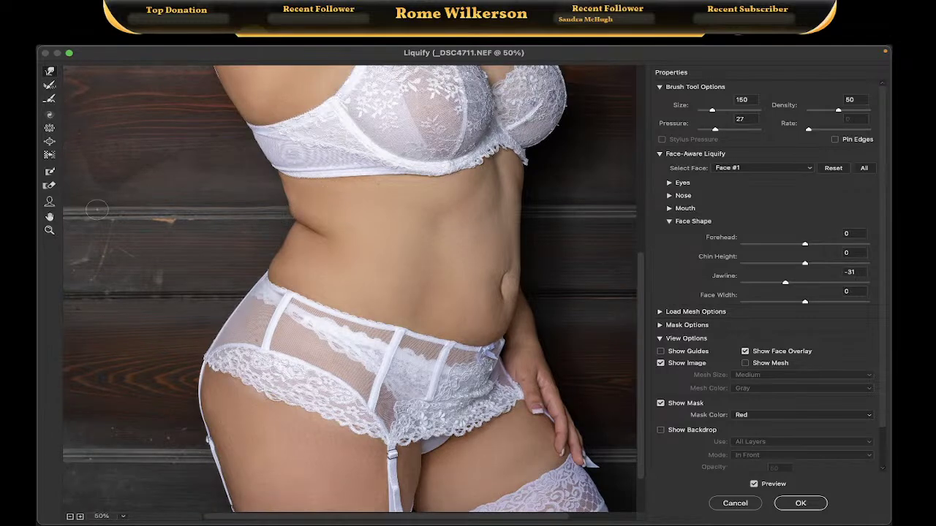
Zoom to 100% on the left waist and push its edge slightly inward with Forward Warp
left_click(49, 232)
left_click(297, 219)
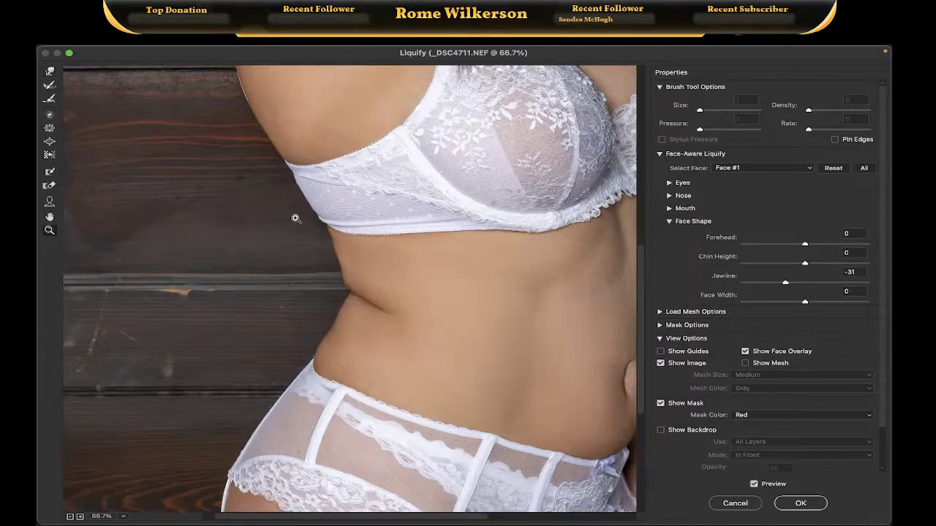
left_click(297, 220)
scroll(350, 278, "down", 5)
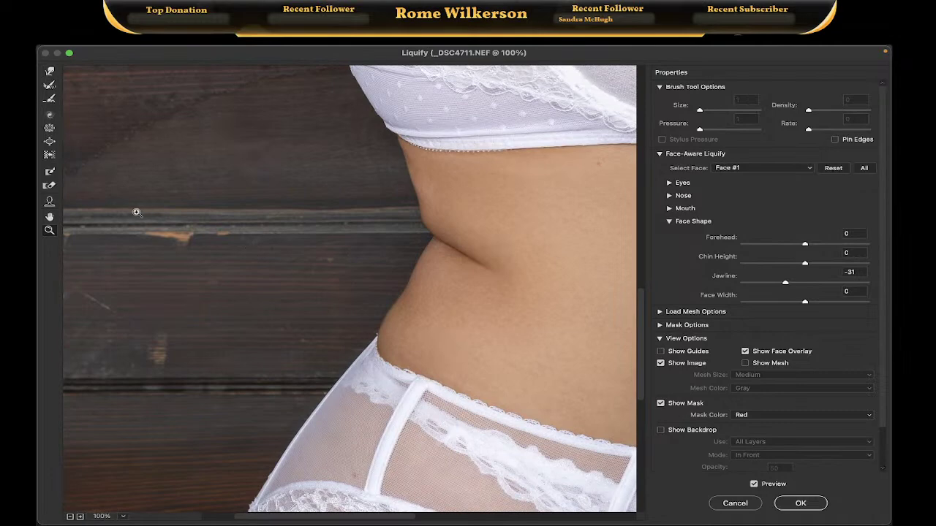
left_click(50, 72)
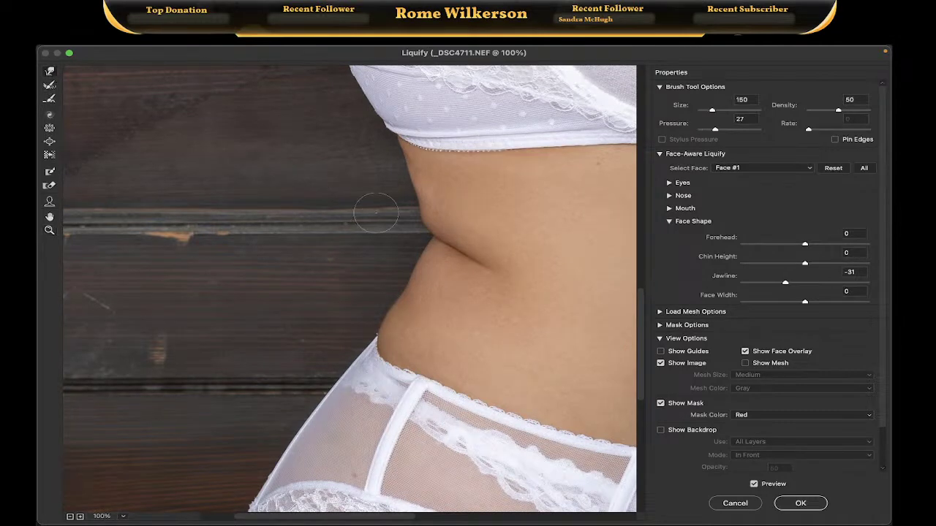
mouse_move(417, 223)
left_mouse_down()
mouse_move(434, 240)
mouse_move(442, 237)
mouse_move(430, 238)
mouse_move(439, 234)
mouse_move(442, 258)
mouse_move(428, 239)
mouse_move(432, 216)
mouse_move(418, 181)
left_mouse_up()
Widen the Liquify dialog, review the whole figure, and apply the Liquify changes with OK
scroll(411, 291, "up", 5)
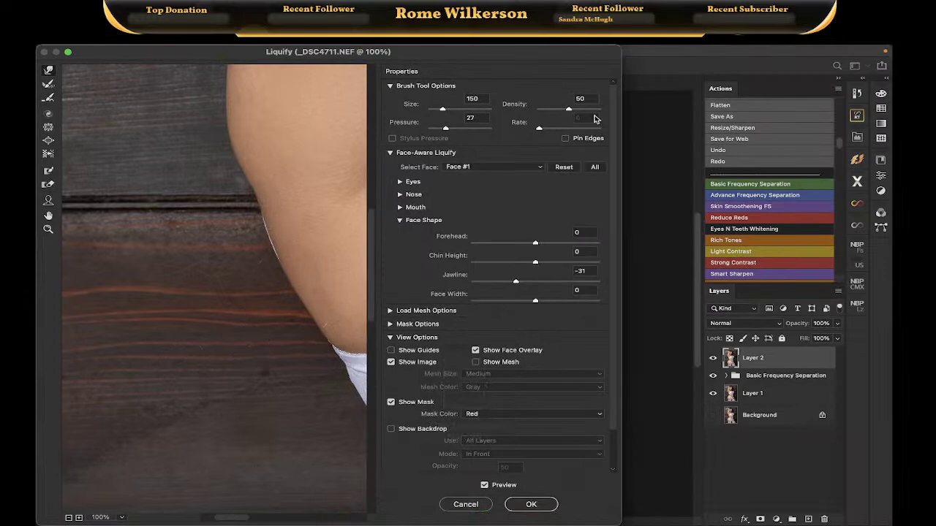
left_click_drag(622, 139, 891, 140)
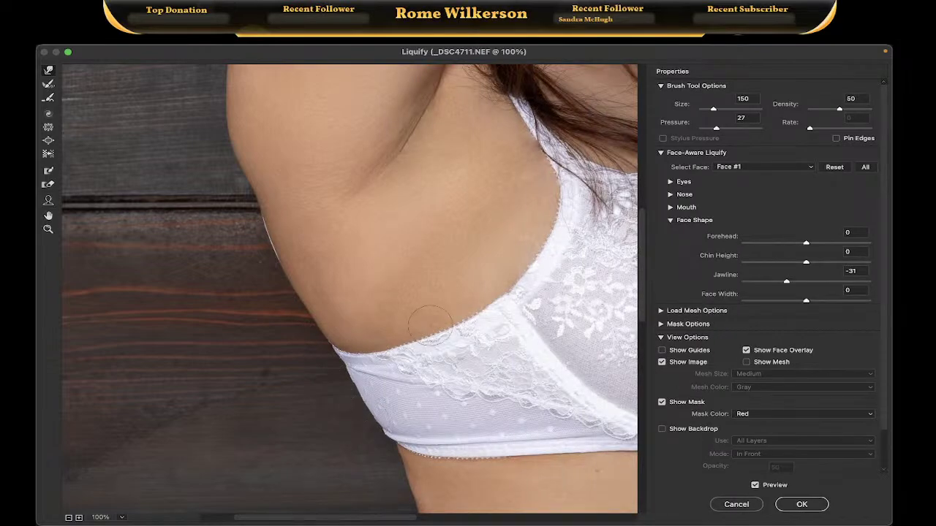
scroll(417, 271, "down", 10)
scroll(350, 289, "down", 5)
scroll(349, 289, "right", 5)
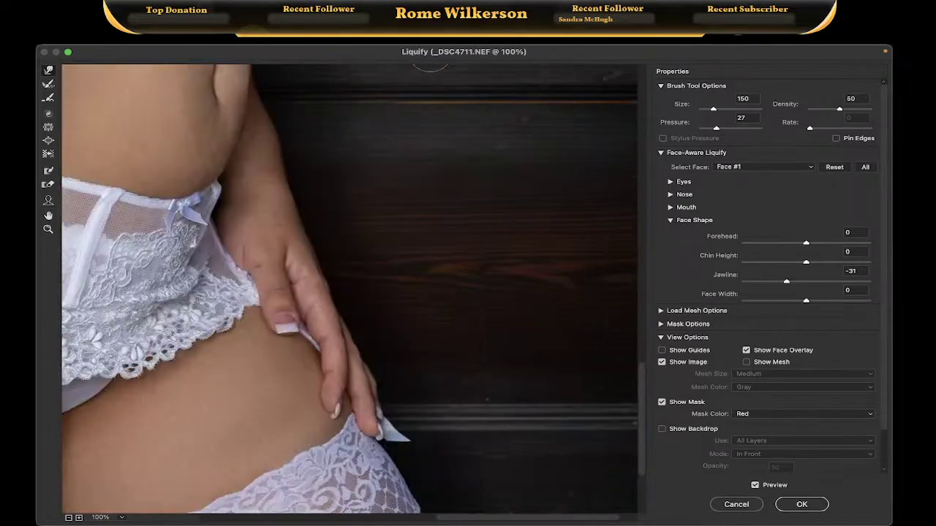
scroll(349, 289, "left", 5)
scroll(349, 289, "up", 15)
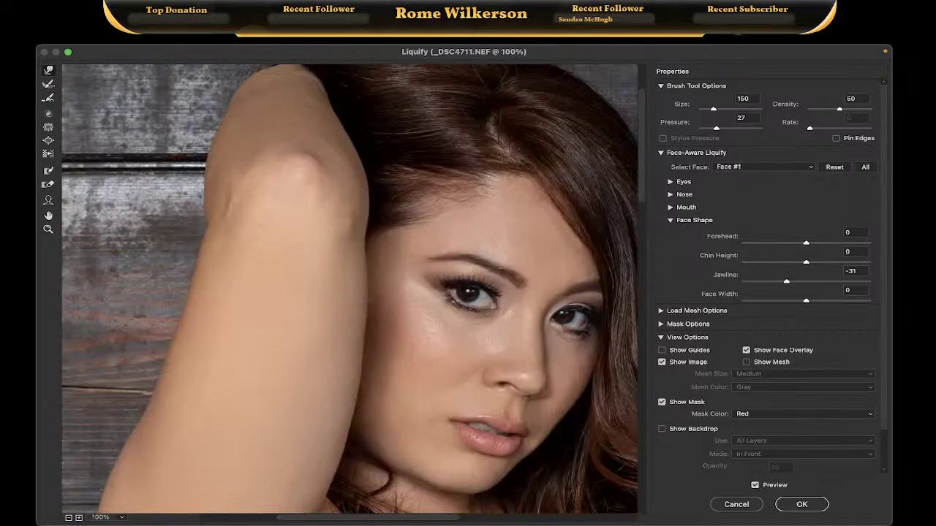
scroll(354, 362, "down", 5)
scroll(353, 362, "up", 5)
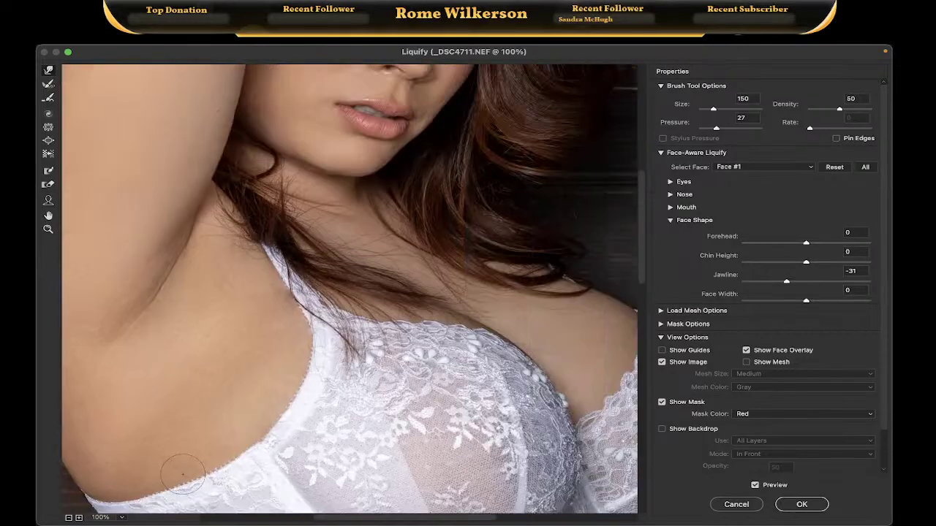
scroll(354, 362, "left", 5)
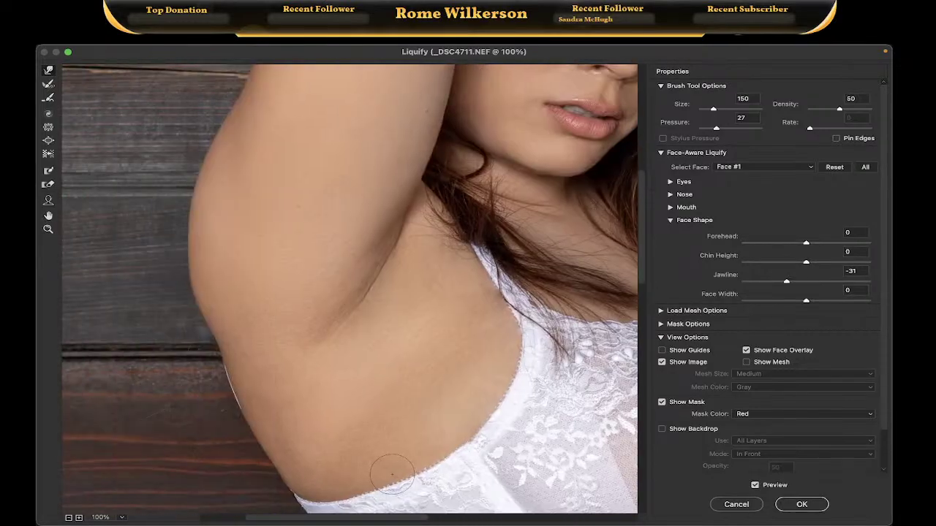
left_click(806, 505)
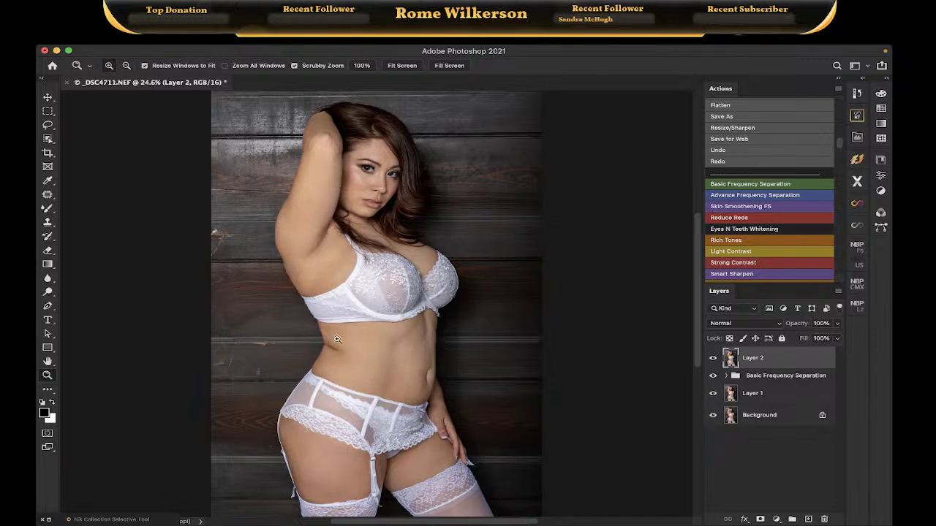
Zoom to 300% on the waist and patch the first crease sections onto clean skin
left_click_drag(333, 349, 330, 347)
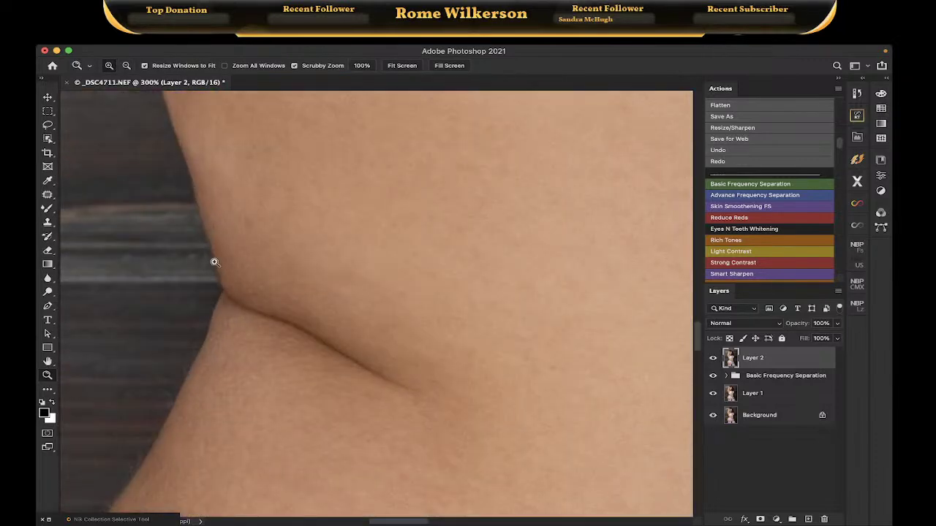
left_click(48, 196)
mouse_move(229, 268)
left_mouse_down()
mouse_move(237, 324)
mouse_move(285, 362)
mouse_move(345, 389)
mouse_move(442, 408)
mouse_move(401, 361)
mouse_move(328, 339)
mouse_move(230, 269)
left_mouse_up()
left_click_drag(303, 328, 308, 276)
key("ctrl+d")
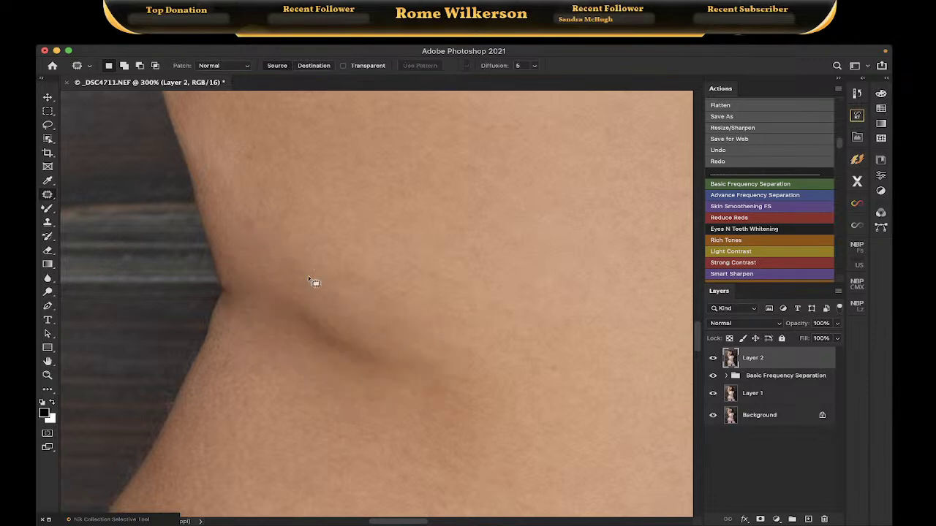
left_click_drag(274, 306, 353, 368)
mouse_move(414, 355)
left_mouse_down()
mouse_move(316, 297)
mouse_move(333, 275)
left_mouse_up()
key("ctrl+d")
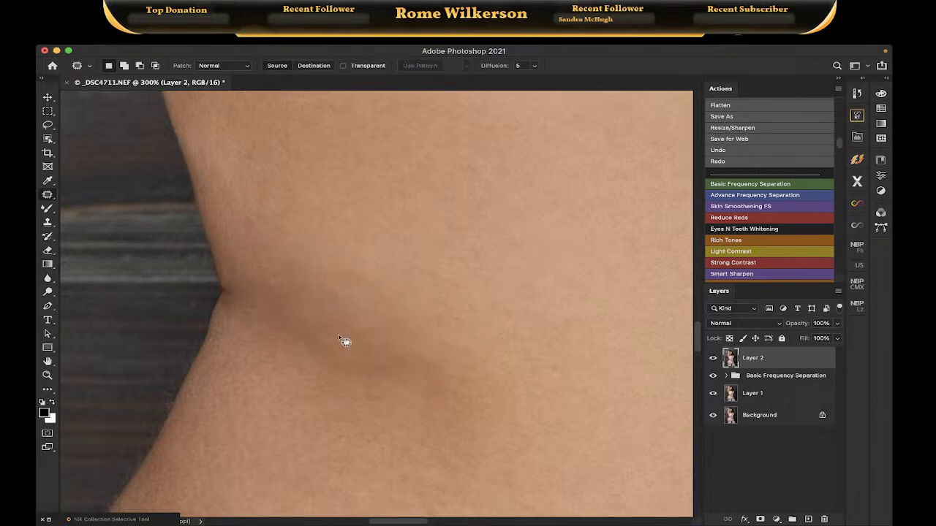
Patch the remaining waist crease areas, then fit the whole photo on screen
mouse_move(342, 340)
left_mouse_down()
mouse_move(301, 309)
mouse_move(255, 303)
mouse_move(285, 349)
mouse_move(349, 387)
mouse_move(395, 379)
mouse_move(350, 343)
mouse_move(315, 333)
mouse_move(294, 385)
left_mouse_up()
key("ctrl+d")
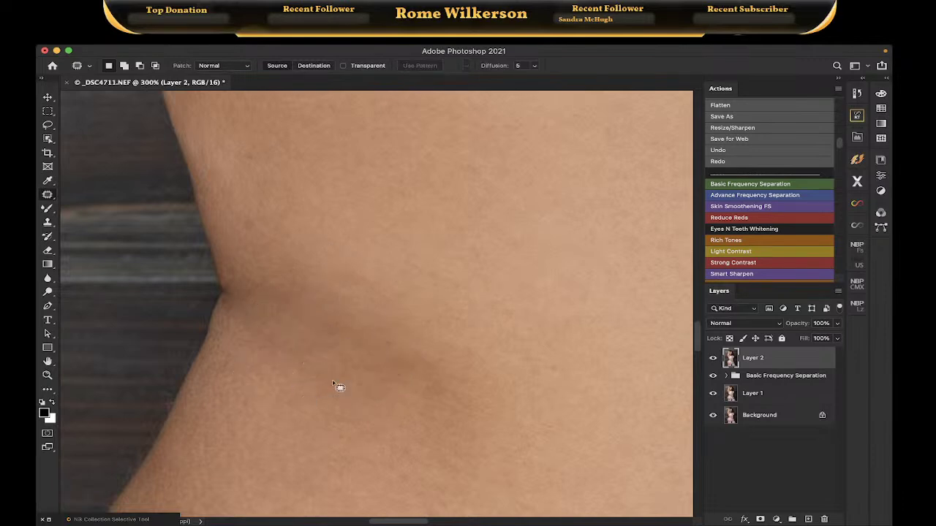
scroll(335, 339, "up", 5)
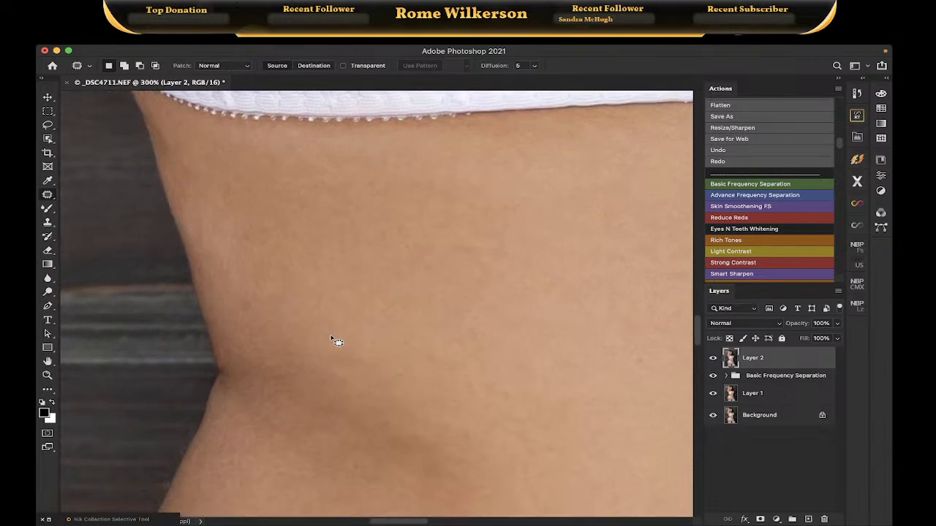
scroll(335, 342, "left", 2)
mouse_move(241, 368)
left_mouse_down()
mouse_move(227, 392)
mouse_move(239, 391)
mouse_move(249, 364)
mouse_move(245, 323)
left_mouse_up()
key("ctrl+d")
scroll(307, 331, "down", 5)
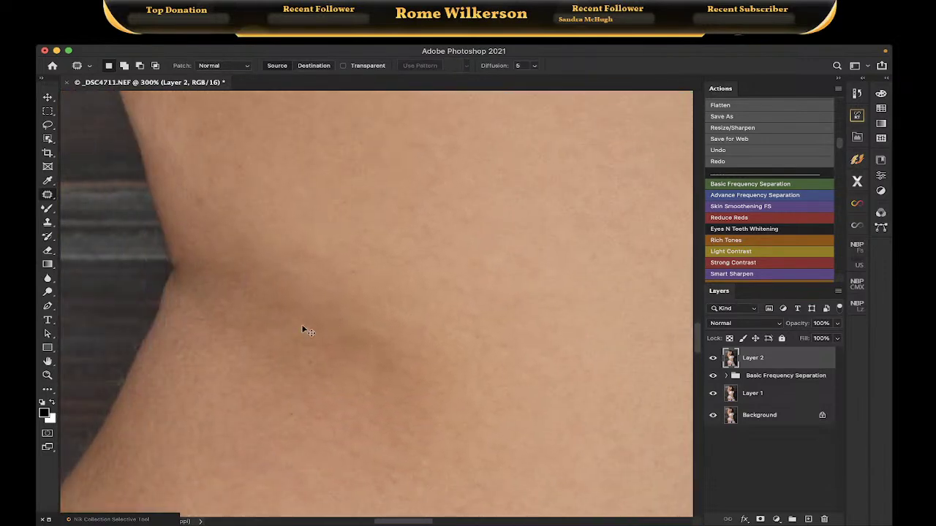
key("ctrl+0")
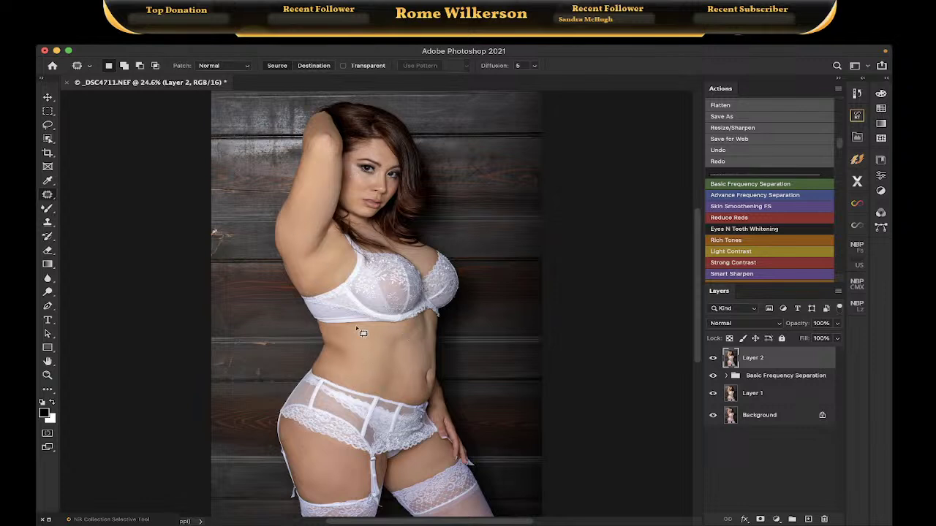
Expand the Basic Frequency Separation group, select the Low FS Layer, and collapse the group
left_click(726, 375)
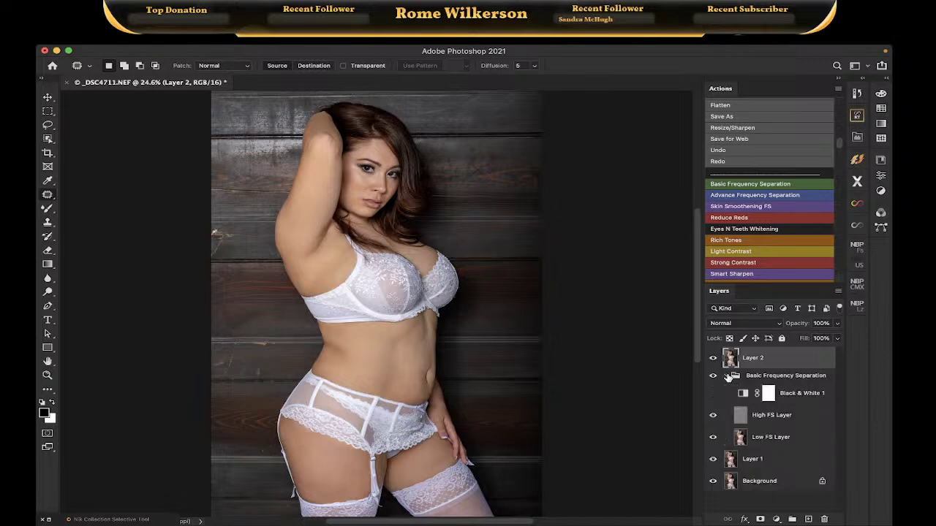
left_click(780, 438)
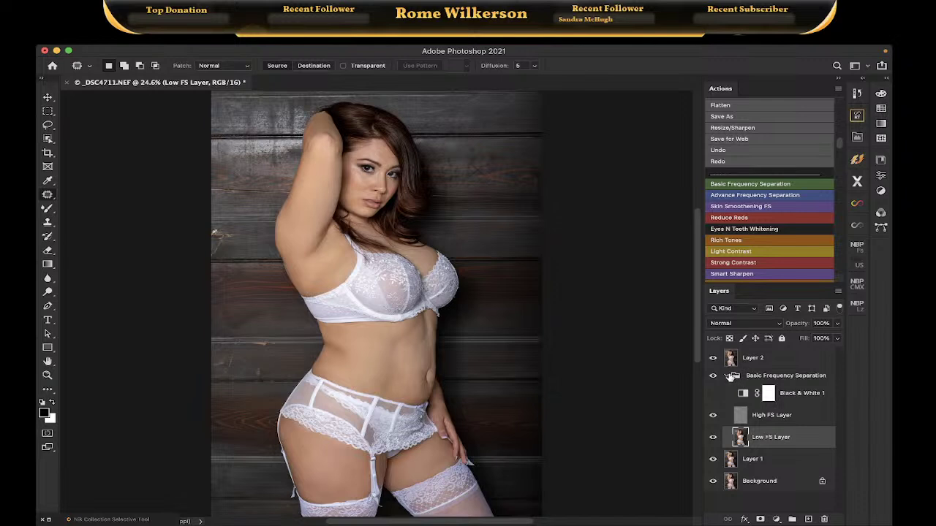
left_click(728, 376)
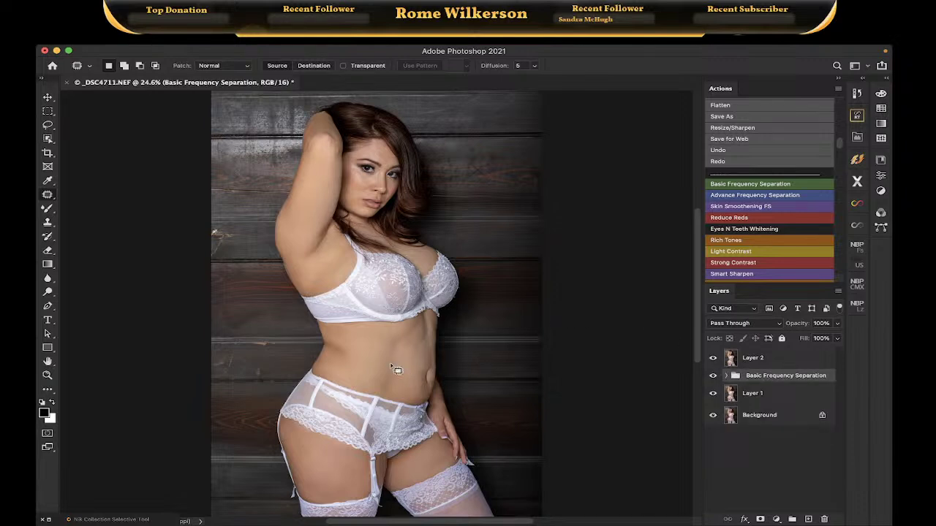
Look over the retouched body and bring up the New Adjustment Layer type list
scroll(386, 339, "down", 2)
scroll(386, 339, "right", 2)
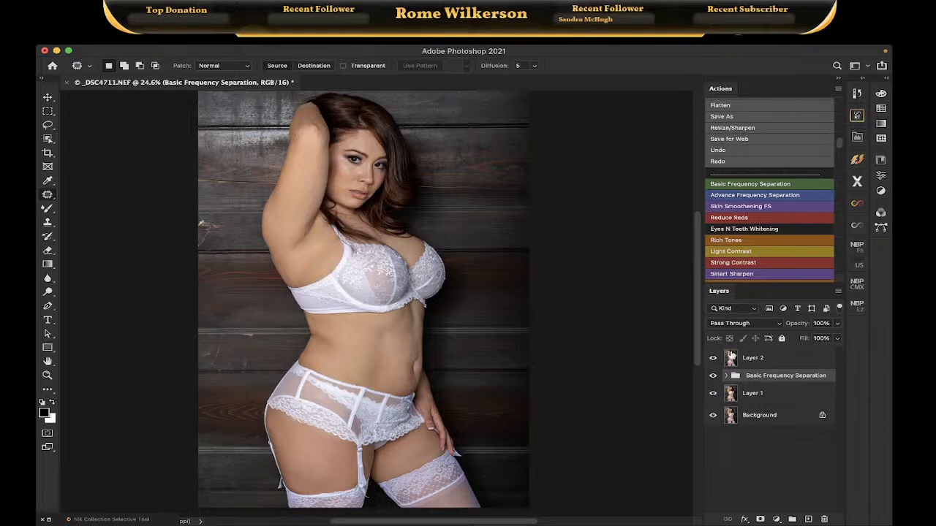
scroll(789, 262, "down", 3)
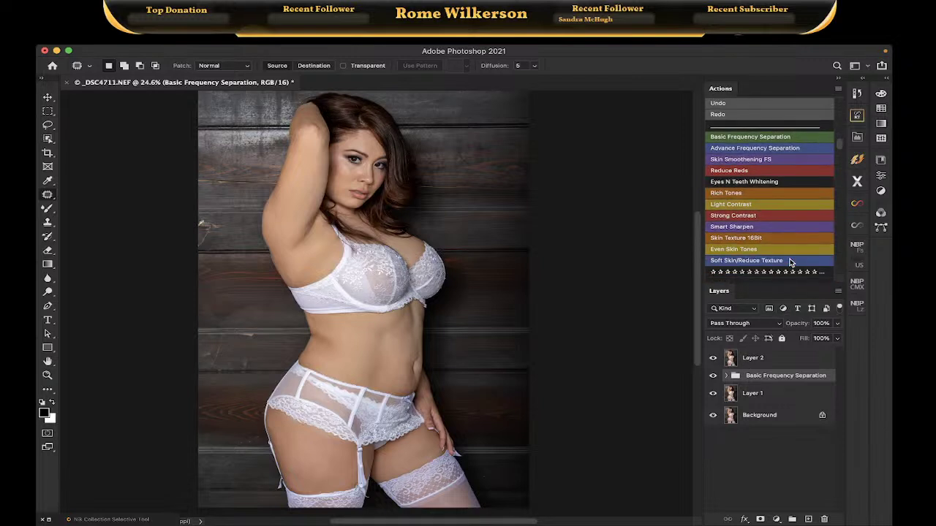
scroll(790, 262, "down", 6)
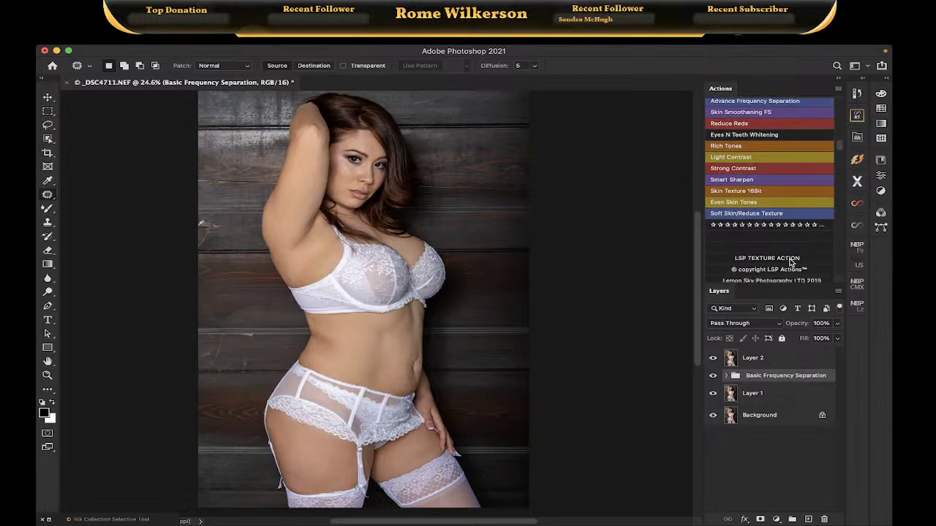
scroll(789, 263, "up", 2)
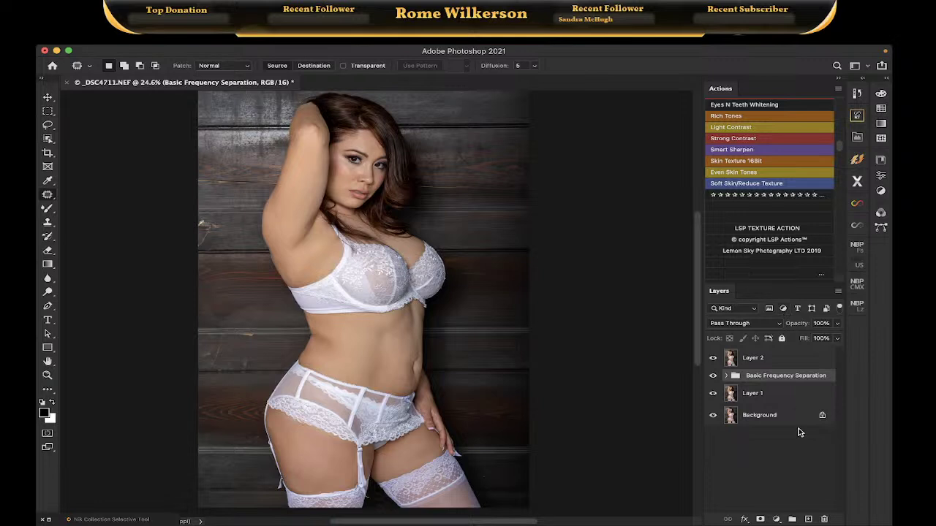
left_click(776, 519)
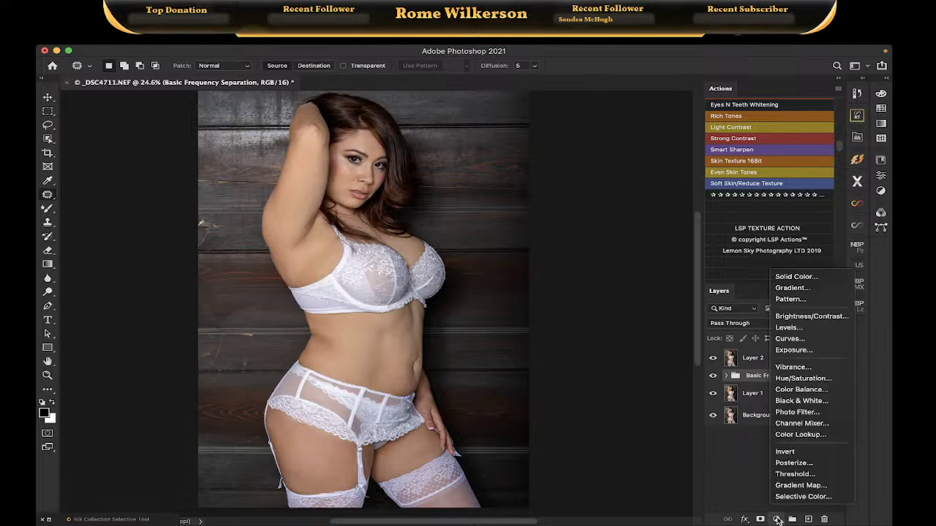
Add a Color Lookup adjustment layer and try the Abuzae SL 3.CUBE LUT
left_click(791, 435)
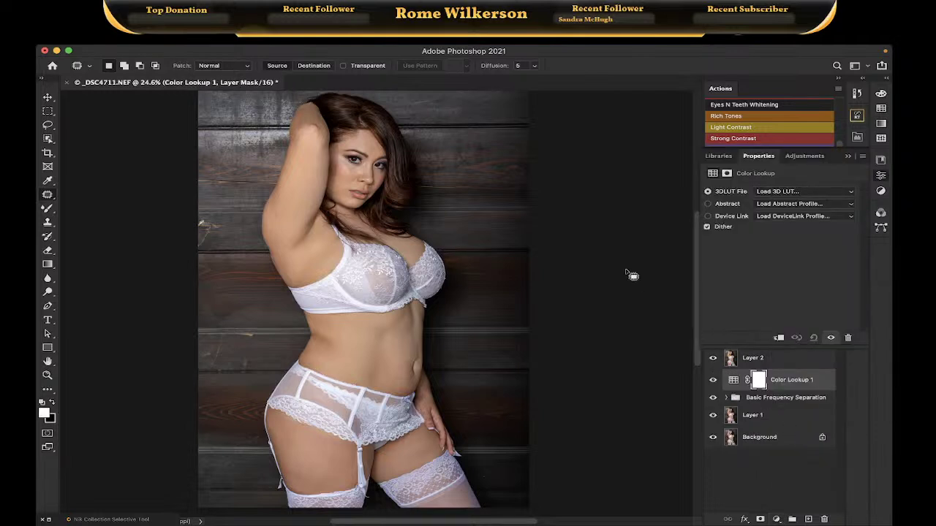
left_click(795, 192)
scroll(783, 269, "down", 5)
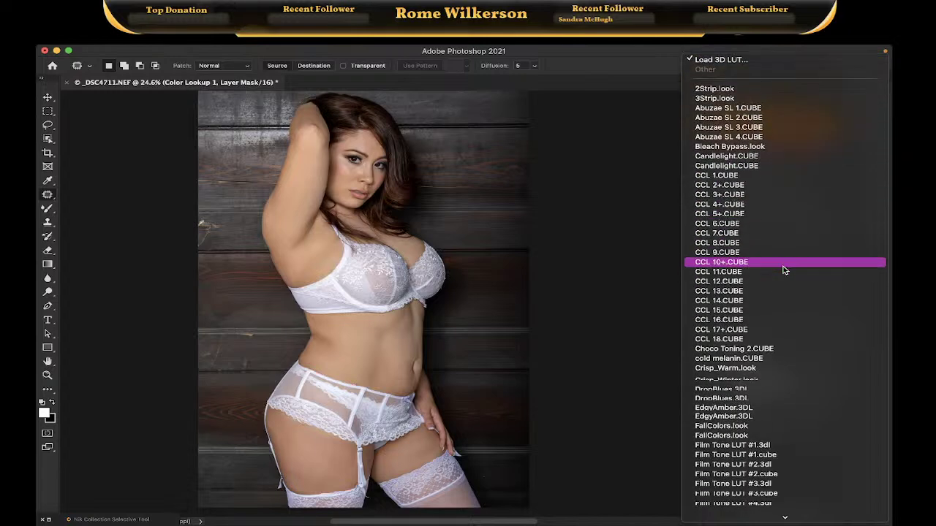
left_click(781, 128)
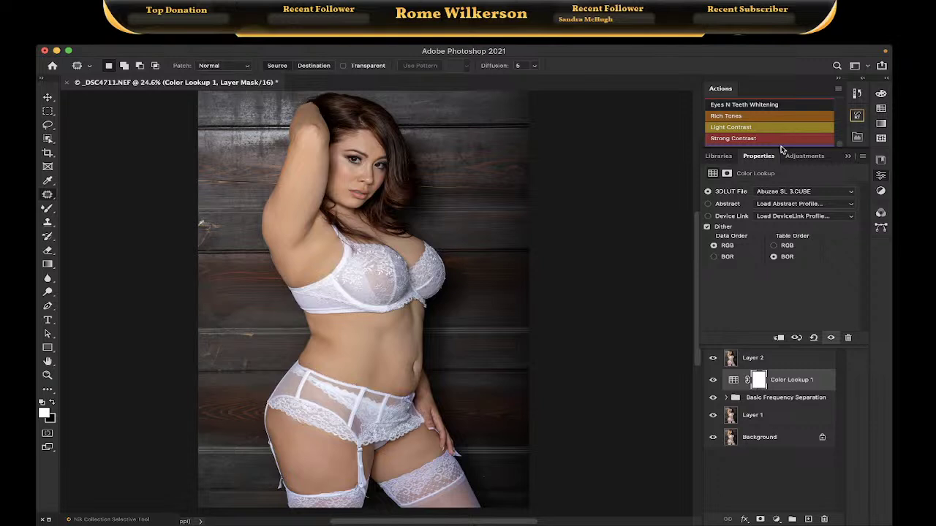
Switch the LUT to Signature Skintone 3.CUBE and return to the Layers panel
left_click(790, 191)
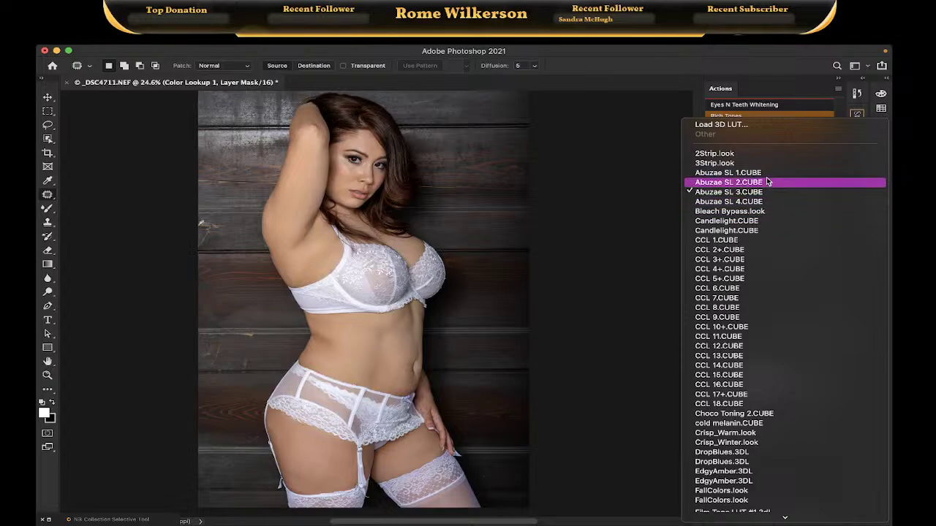
scroll(768, 251, "down", 3)
scroll(768, 250, "down", 20)
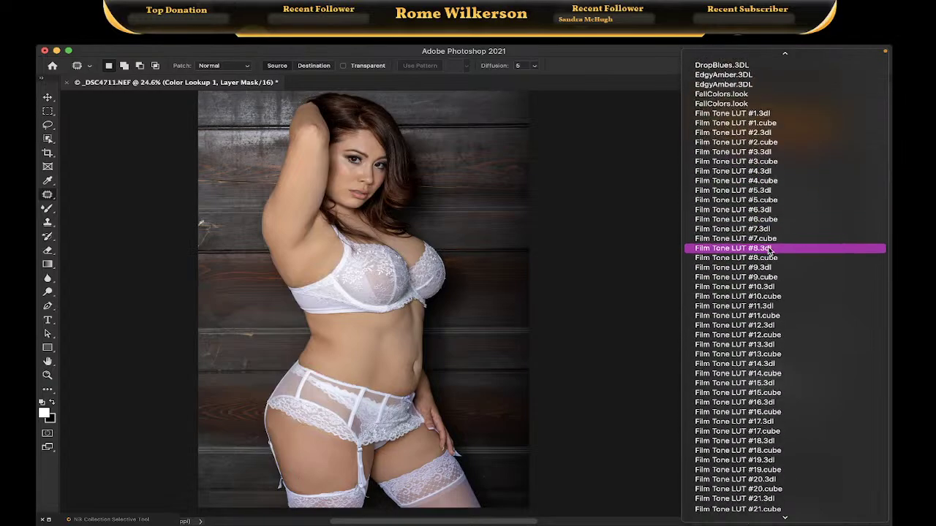
scroll(769, 251, "down", 20)
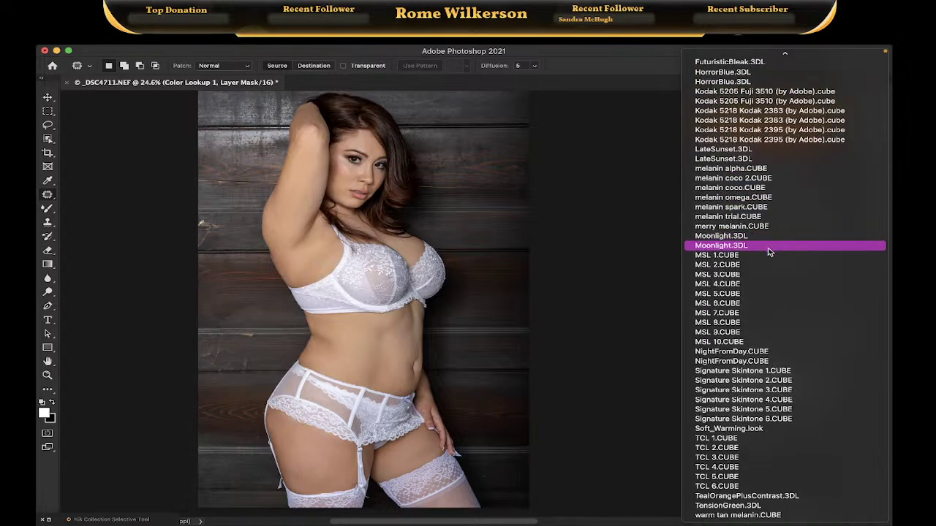
left_click(746, 390)
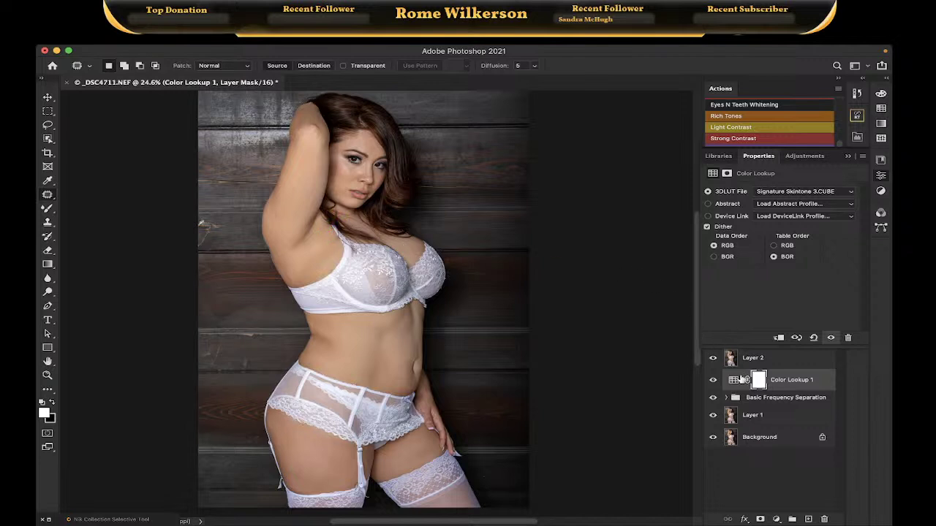
left_click(848, 157)
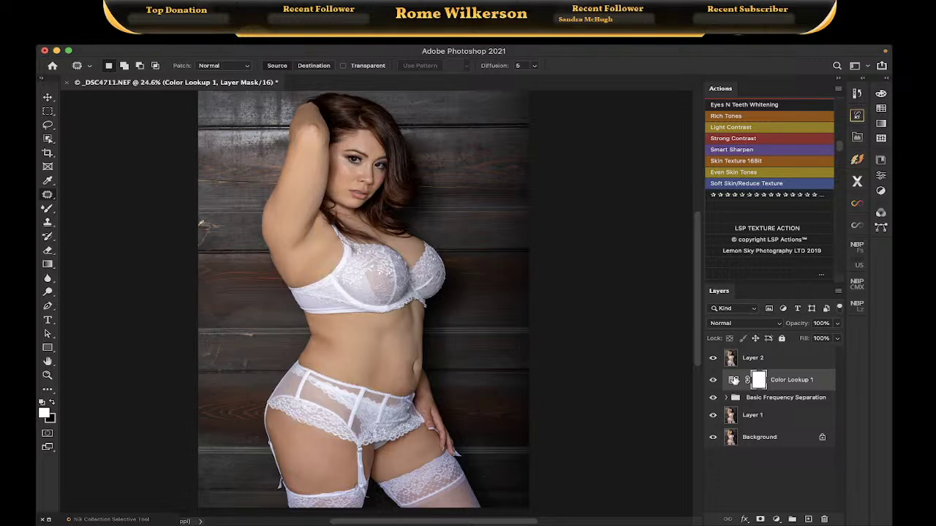
Move Color Lookup 1 above Layer 2 and open its lookup settings
left_click_drag(734, 380, 729, 353)
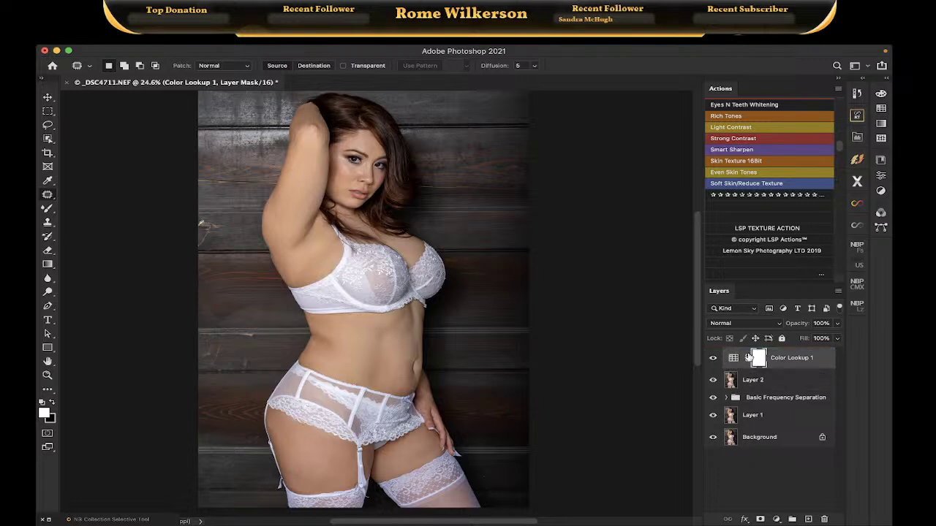
double_click(734, 358)
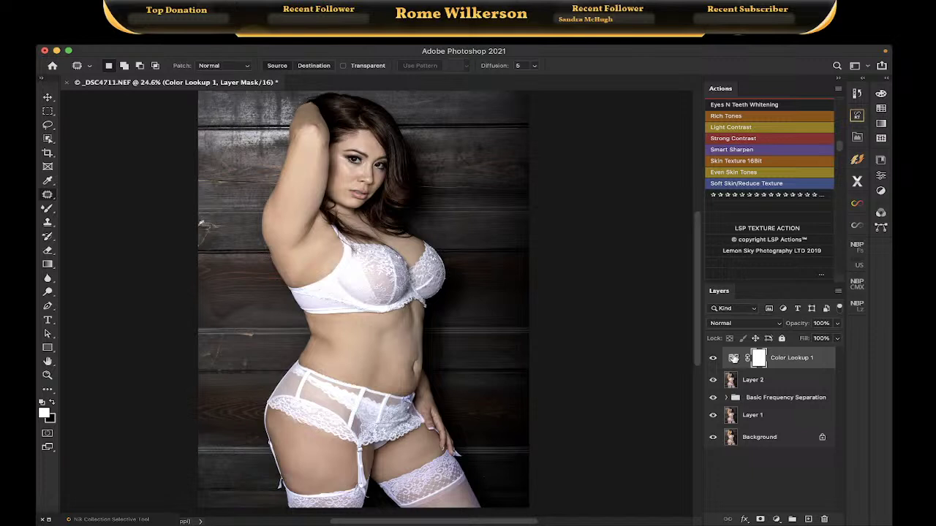
left_click(733, 358)
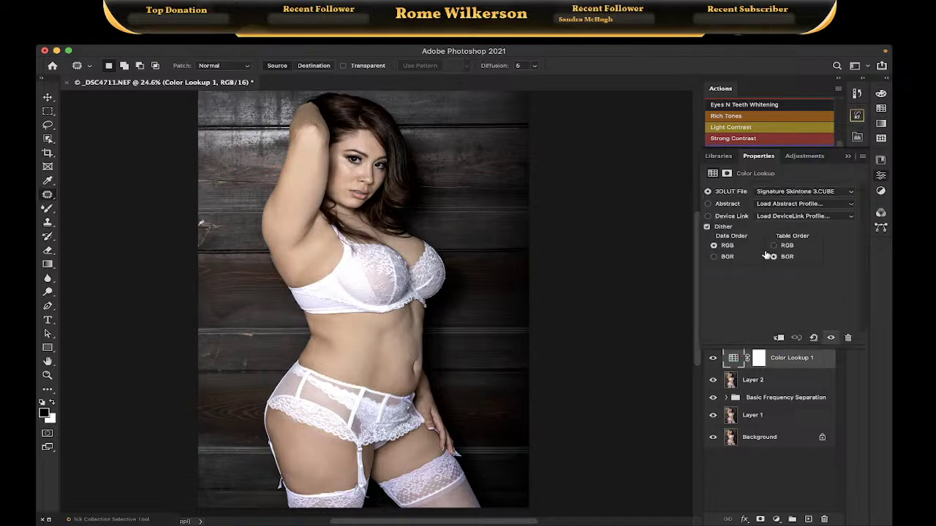
Try the TCL 3.CUBE and then the MSL 5.CUBE lookup tables
left_click(794, 192)
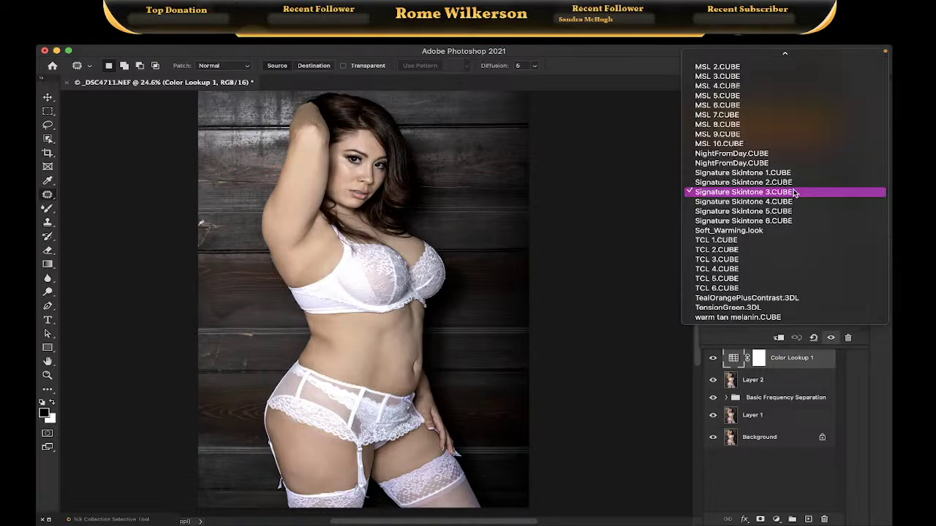
left_click(769, 261)
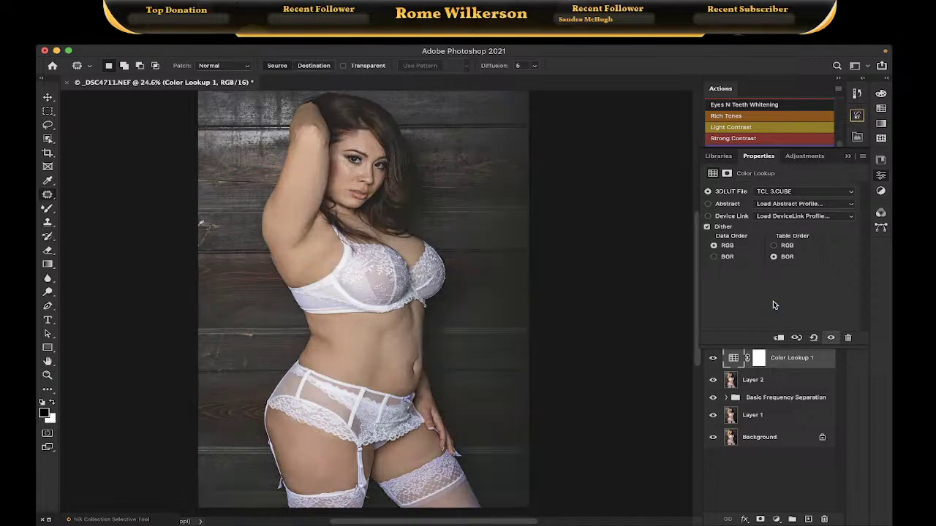
left_click(789, 193)
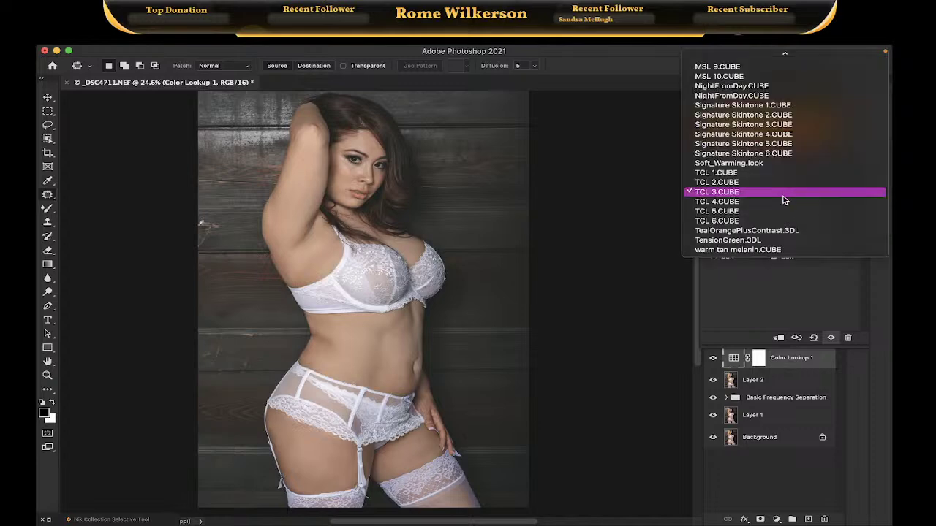
scroll(784, 199, "up", 5)
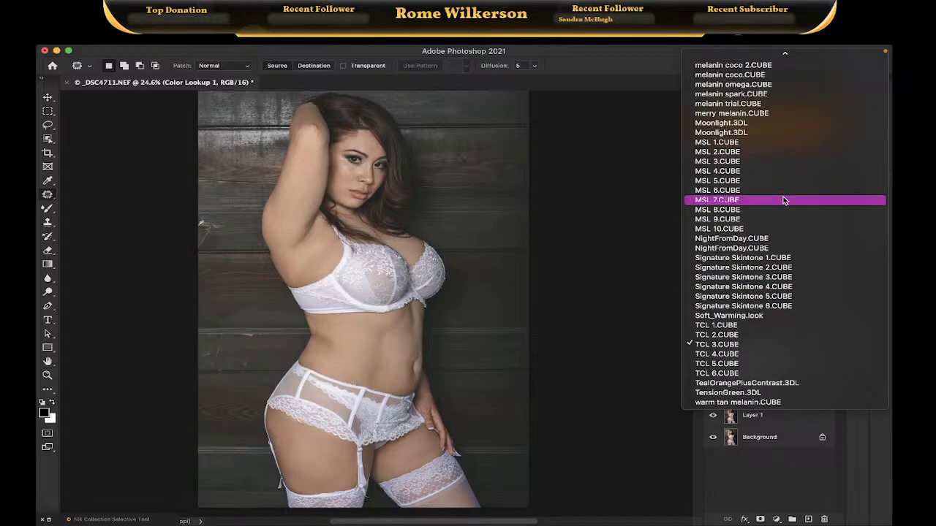
left_click(776, 181)
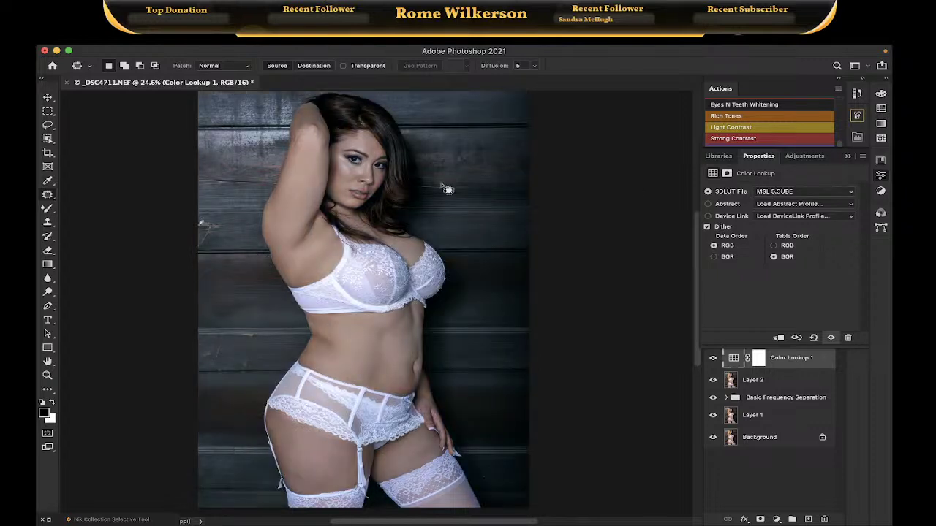
Zoom in on the face and apply the melanin coco.CUBE lookup table
left_click(46, 376)
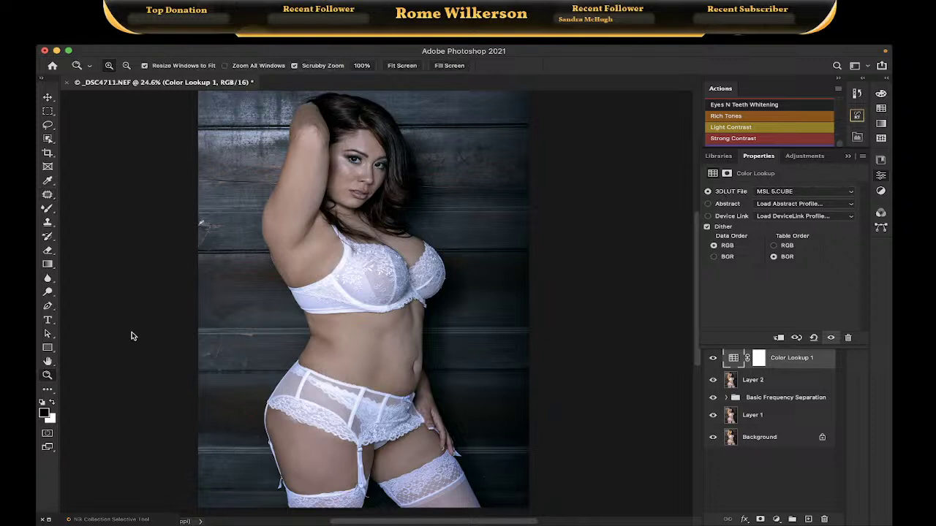
left_click(362, 167)
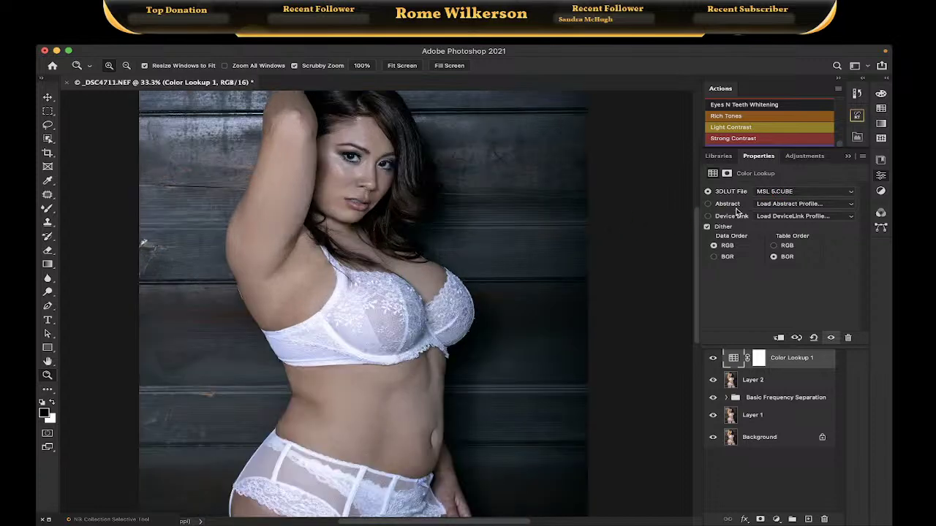
left_click(791, 192)
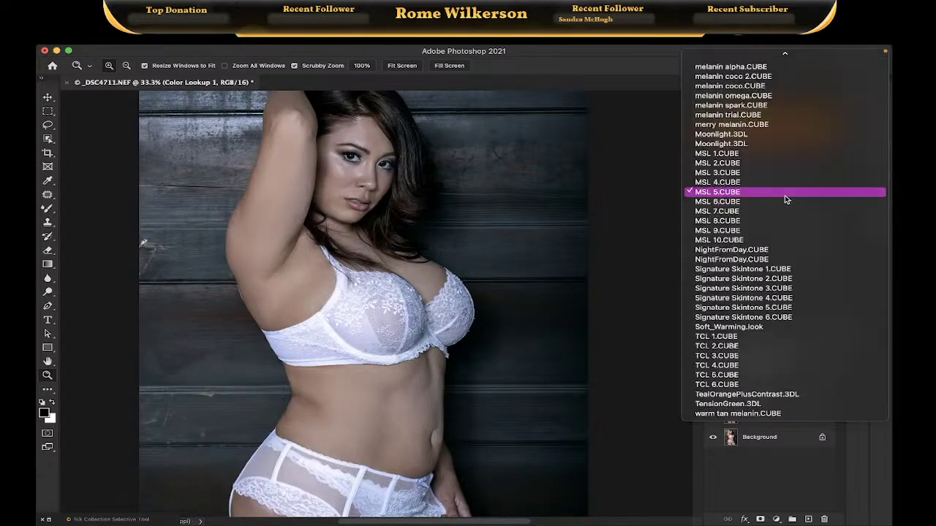
scroll(785, 195, "up", 5)
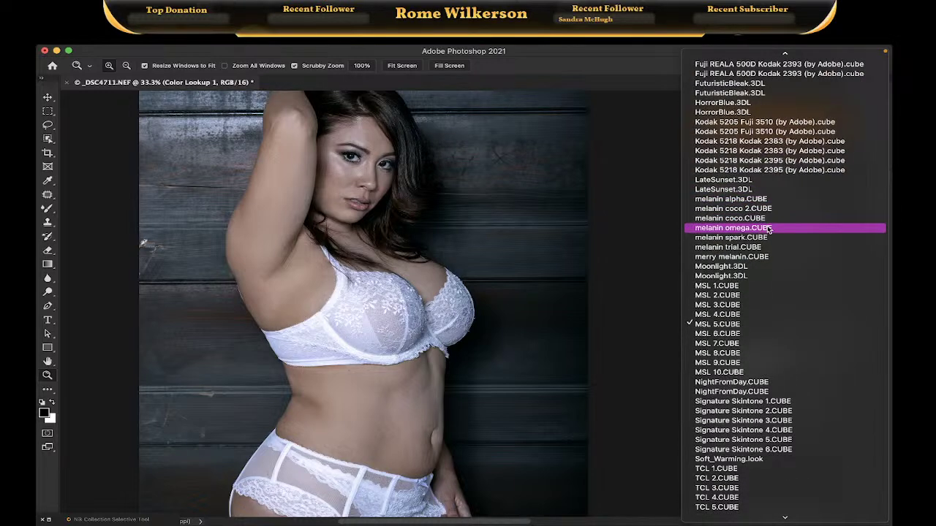
left_click(769, 218)
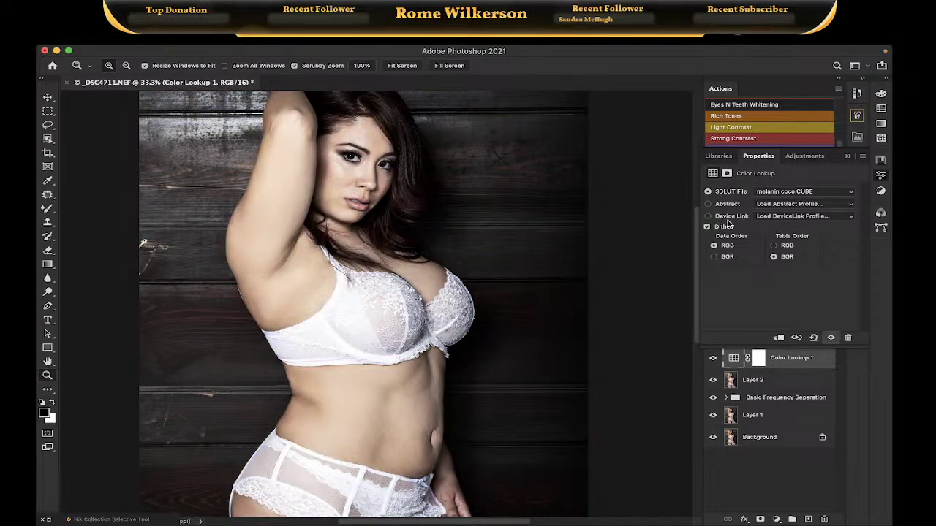
Lower Color Lookup 1's opacity to 29% and deselect the layer
left_click(848, 159)
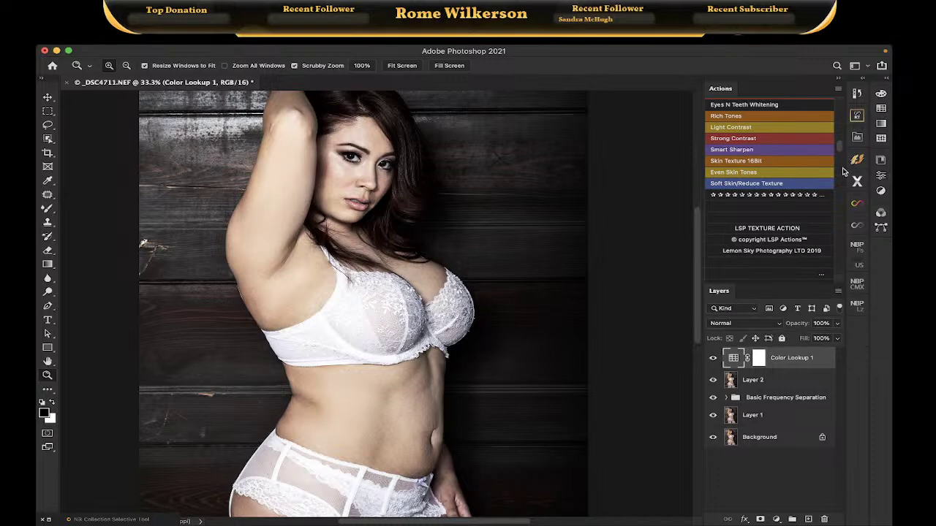
left_click(837, 324)
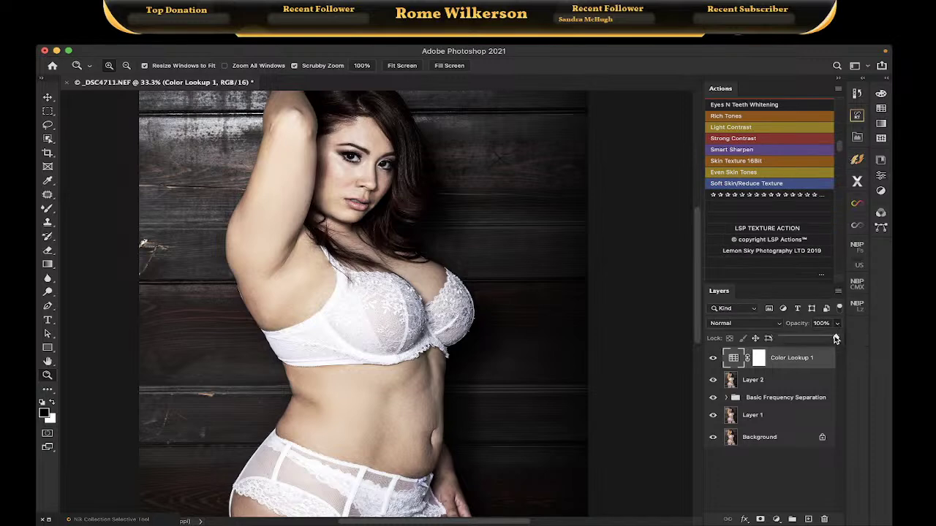
left_click_drag(835, 339, 797, 340)
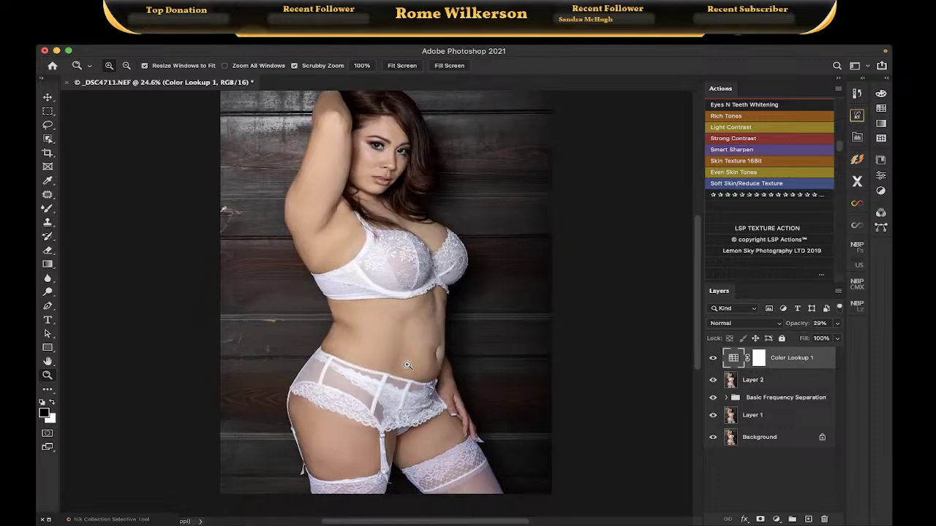
scroll(407, 365, "up", 2)
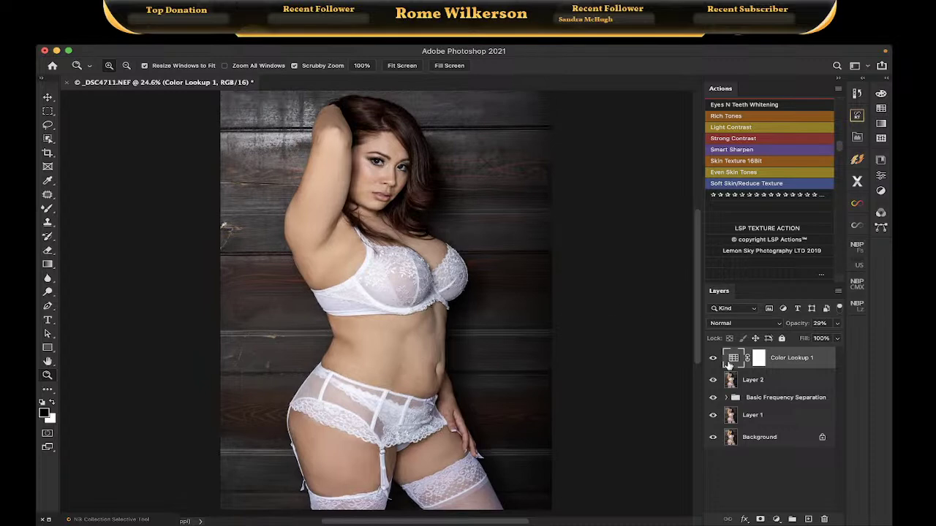
left_click(737, 469)
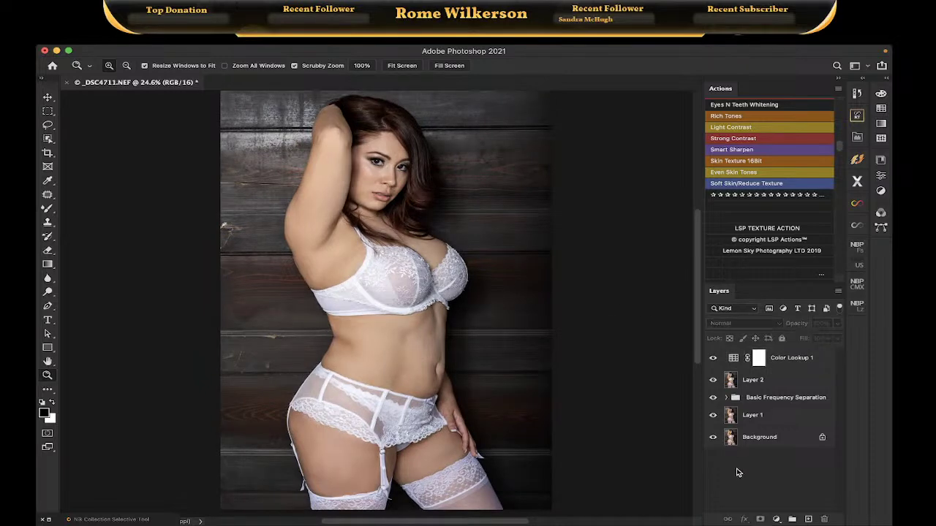
Set the Layer 3 copy to Soft Light blending at 58% opacity
key("alt")
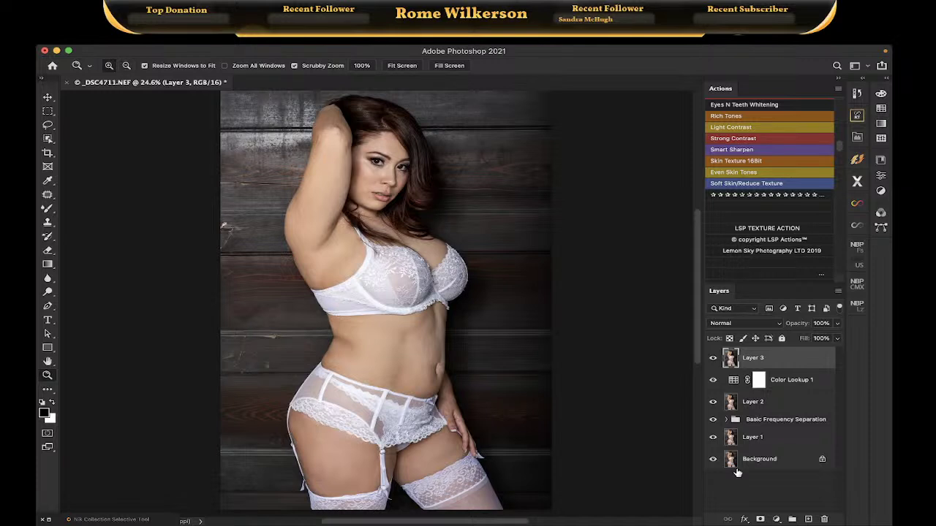
left_click(756, 323)
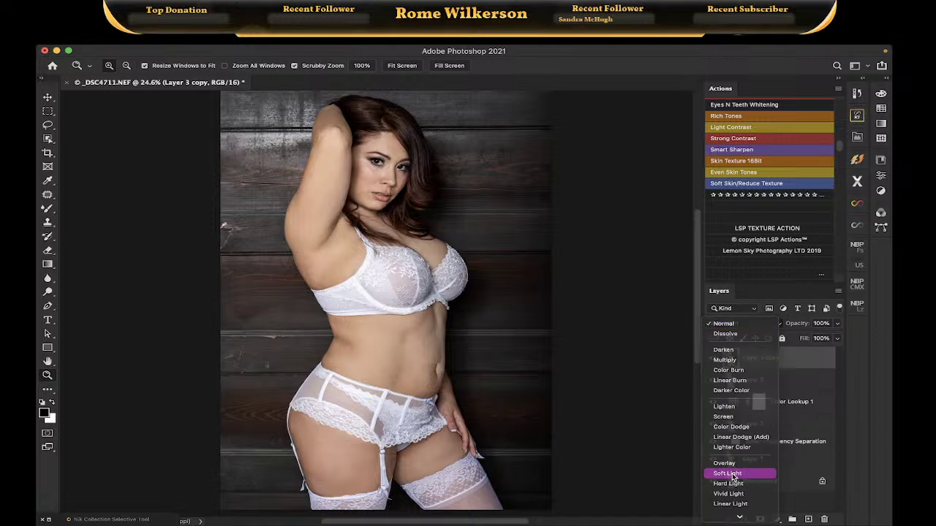
left_click(728, 474)
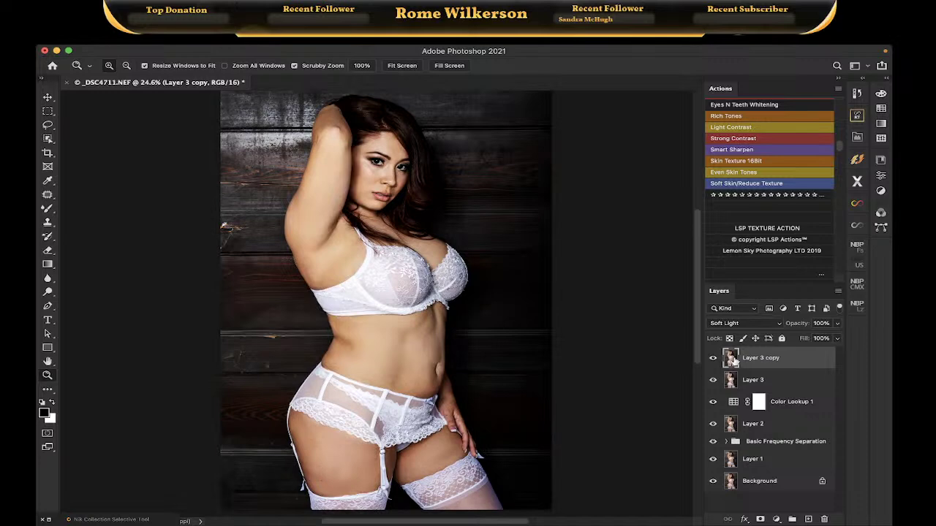
left_click(838, 323)
left_click_drag(838, 338, 810, 338)
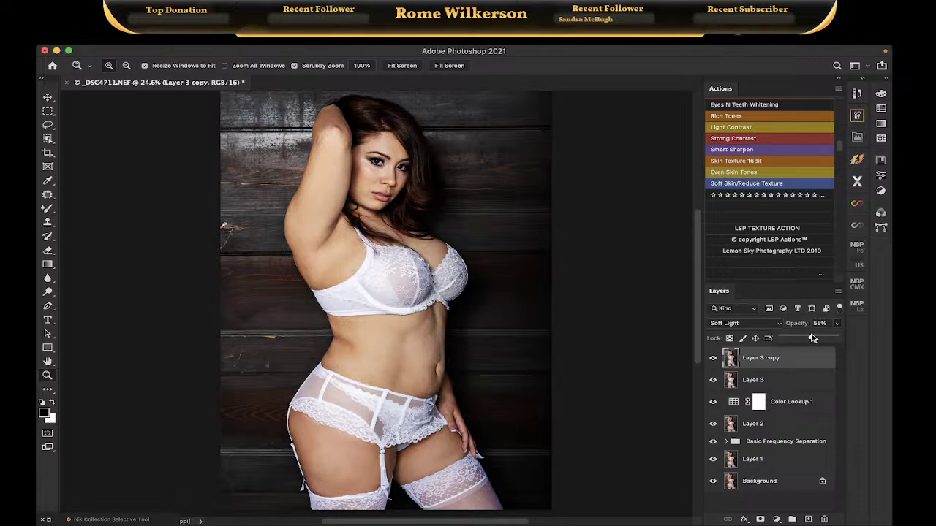
Zoom the face to 100% to inspect the eyes
left_click(371, 178)
left_click(371, 178)
left_click(371, 178)
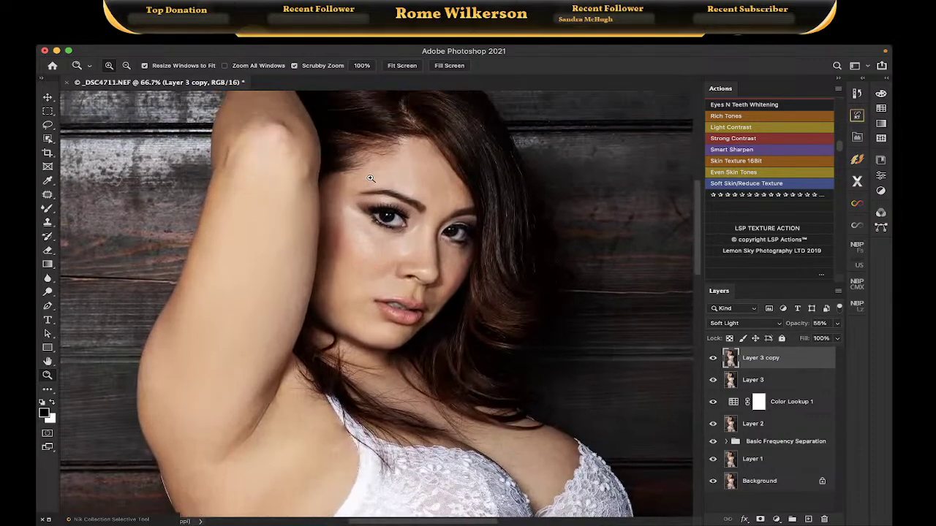
left_click(370, 178)
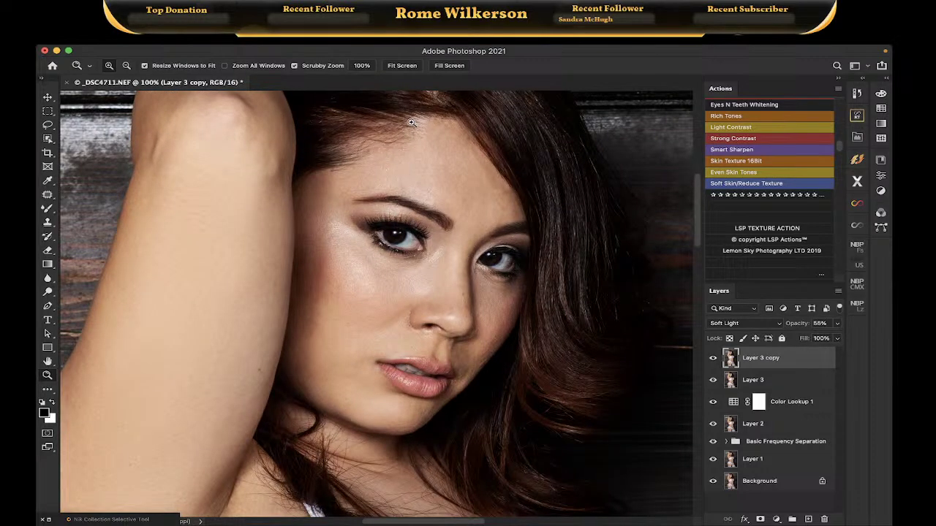
scroll(461, 200, "up", 2)
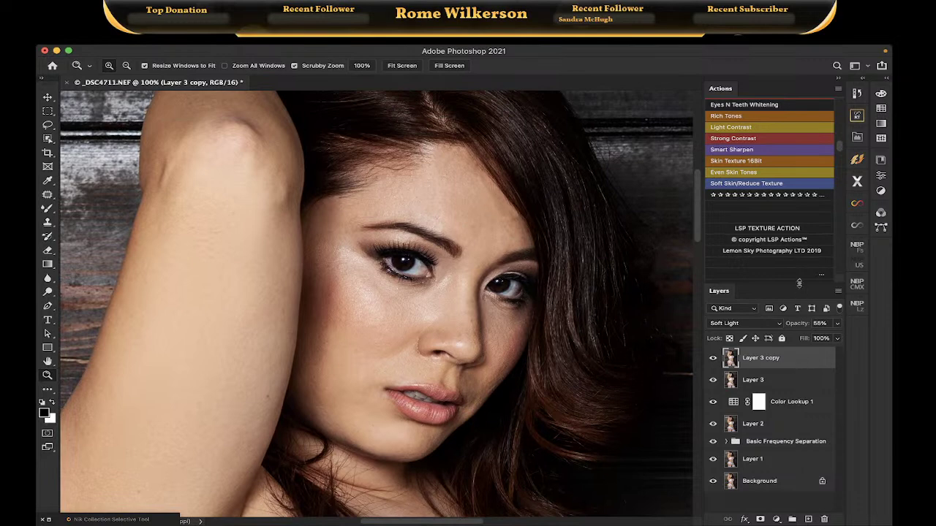
scroll(789, 191, "up", 5)
scroll(789, 192, "up", 2)
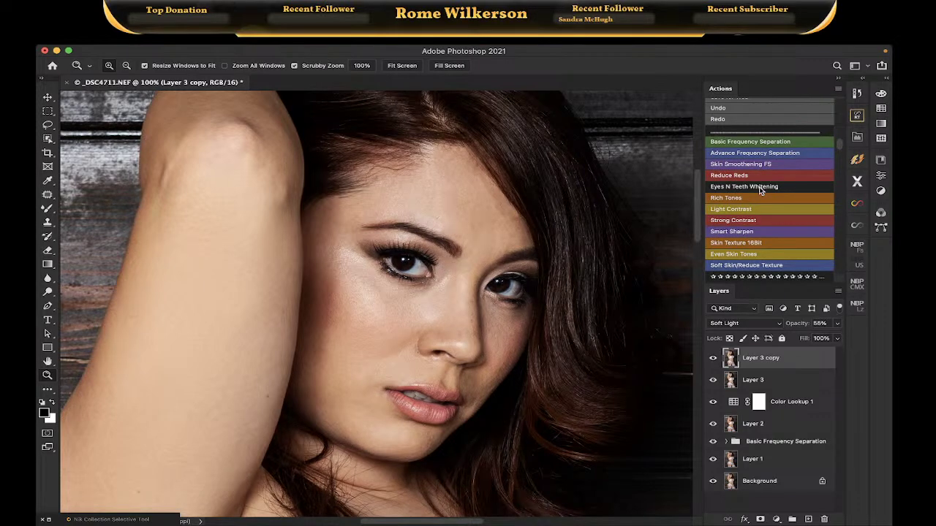
Run Eyes N Teeth Whitening, then delete that group with all its contents
left_click(759, 186)
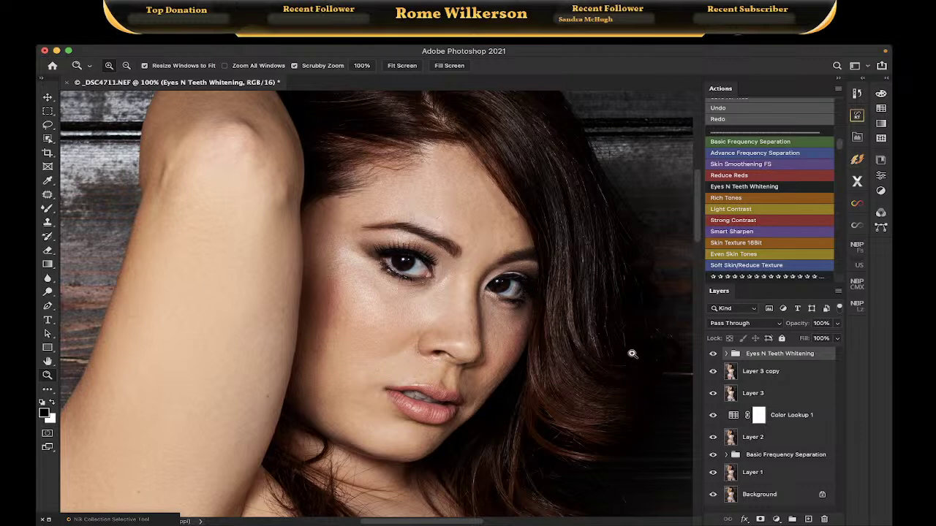
left_click(726, 354)
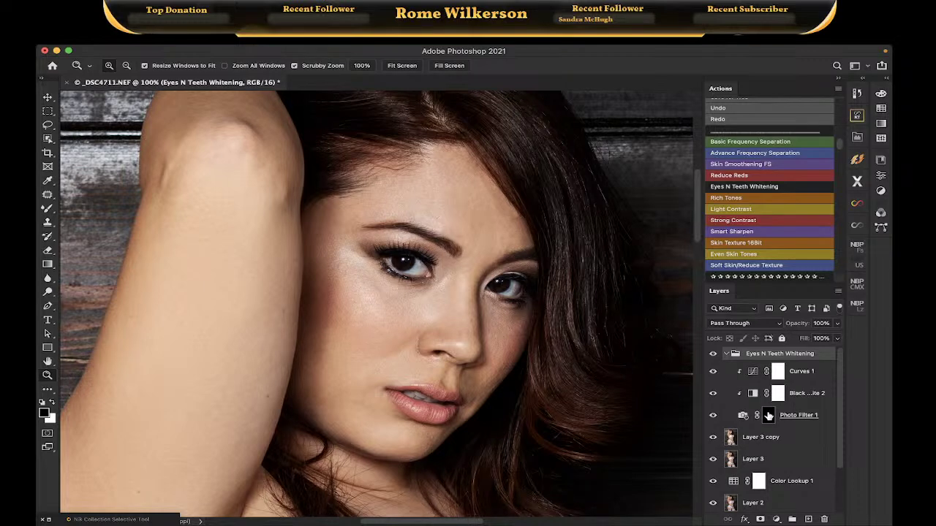
left_click(768, 415)
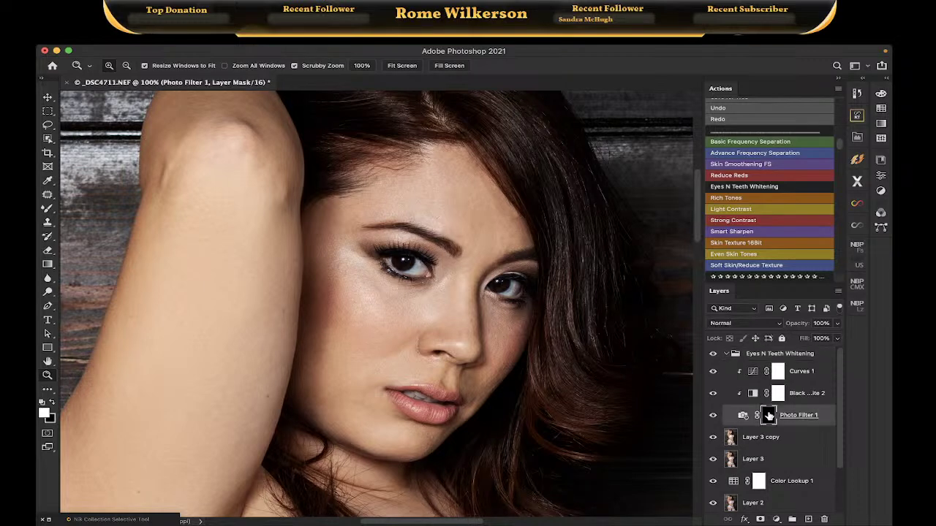
left_click(730, 354)
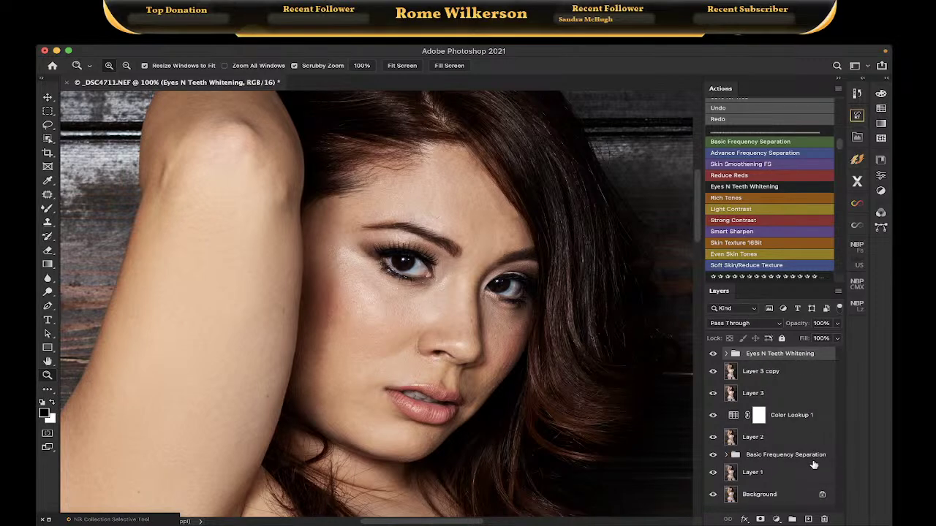
left_click(826, 519)
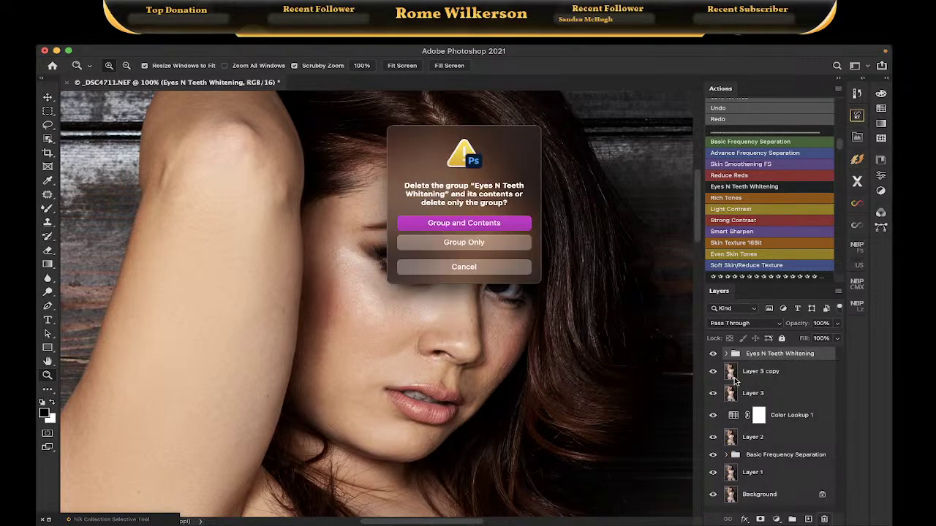
left_click(511, 223)
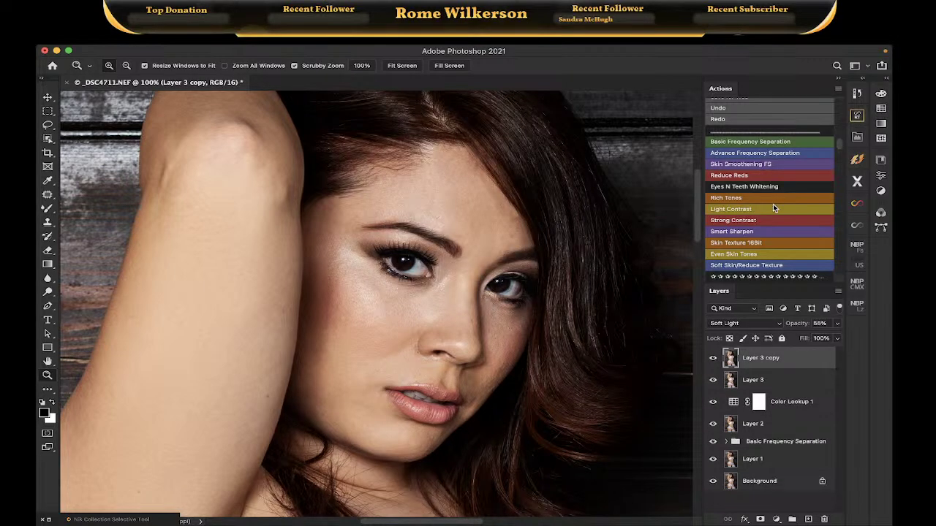
Find Enhance Eyes in the Actions panel and play it
scroll(772, 204, "down", 2)
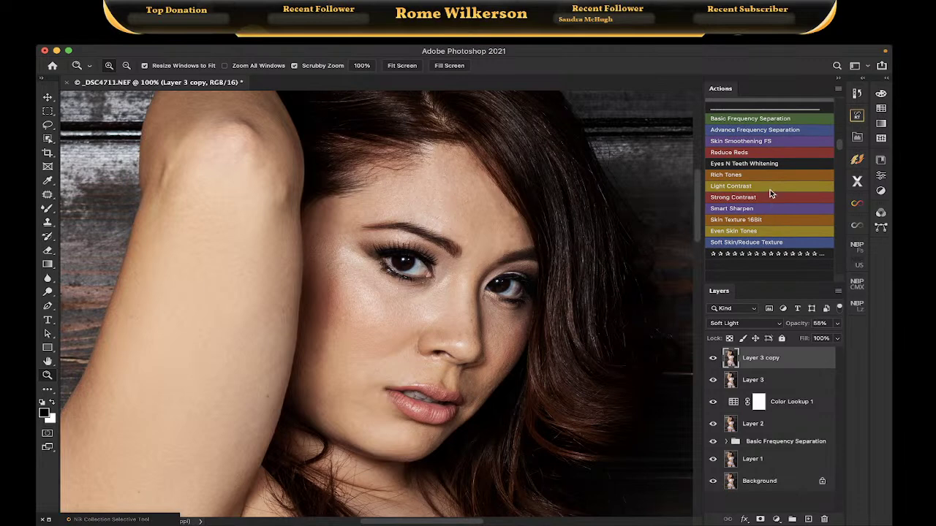
scroll(773, 181, "up", 2)
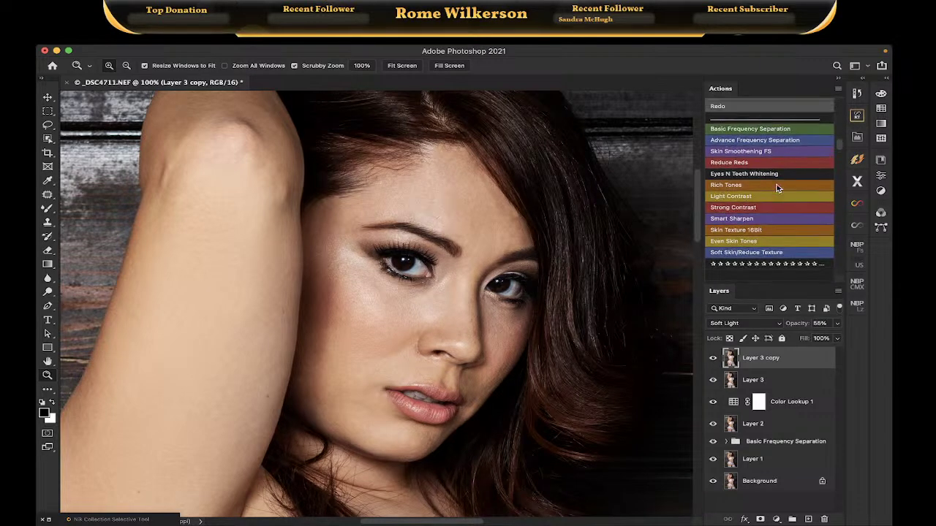
scroll(784, 188, "up", 8)
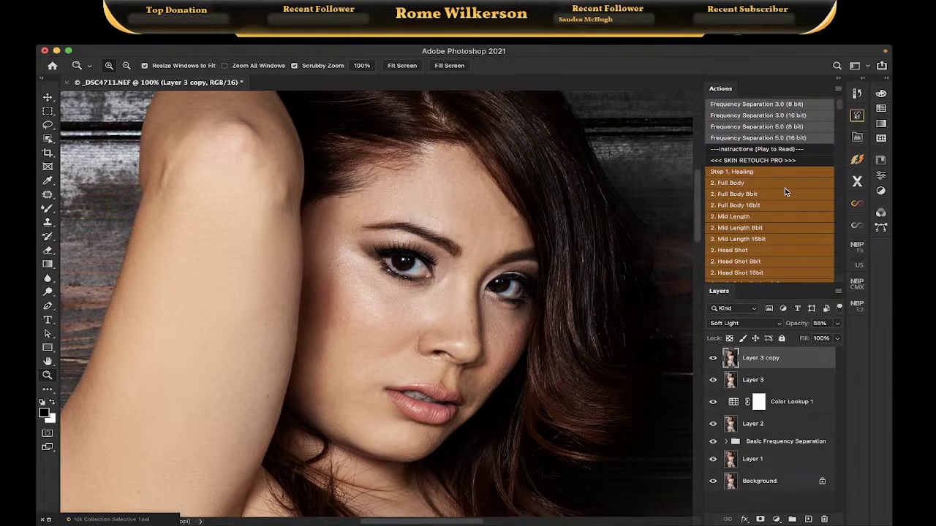
scroll(785, 192, "down", 4)
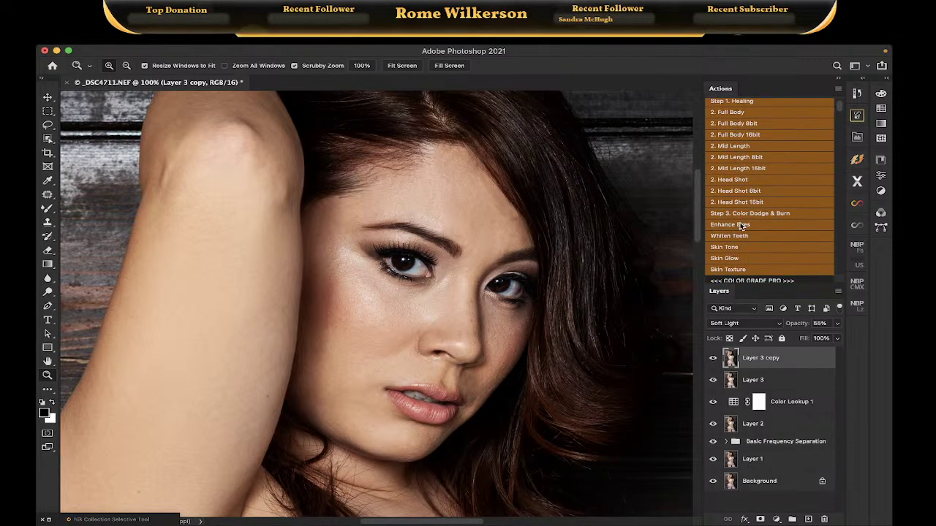
left_click(741, 225)
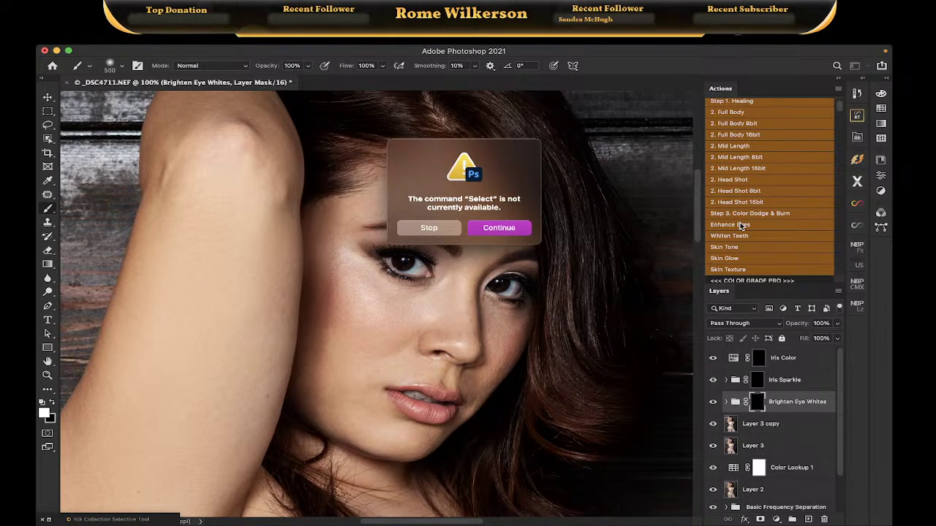
Stop the action, shrink the brush to 30 and paint both eye whites in the mask
left_click(501, 230)
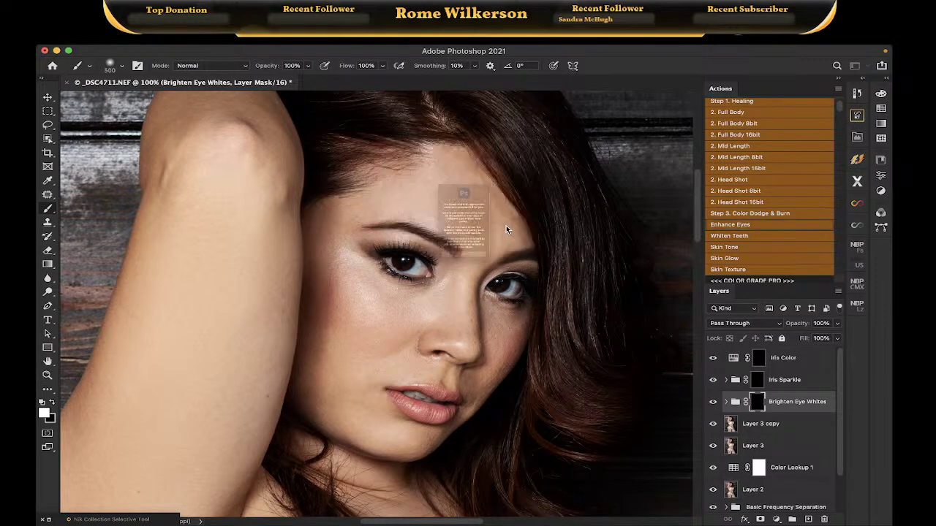
left_click(502, 322)
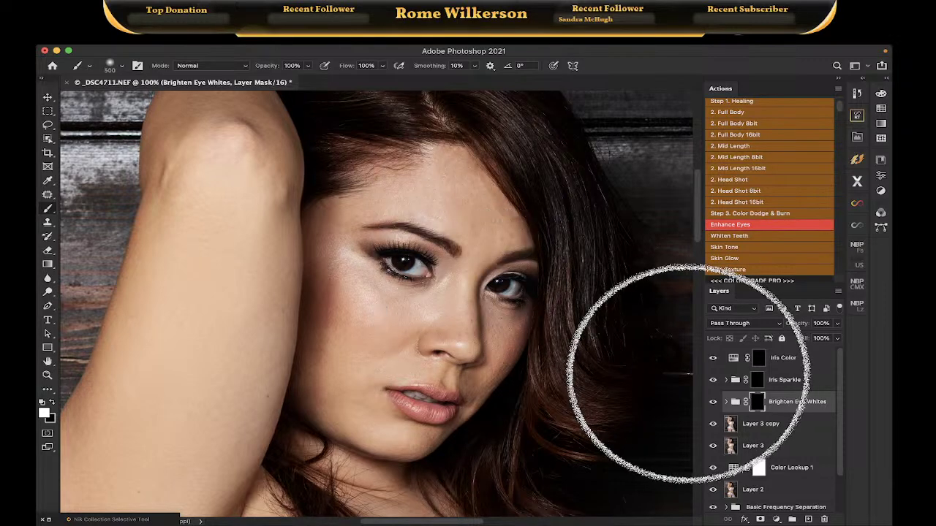
key("bracketleft")
key("bracketleft")
key("bracketleft")
key("bracketleft")
key("bracketleft")
key("bracketleft")
key("bracketleft")
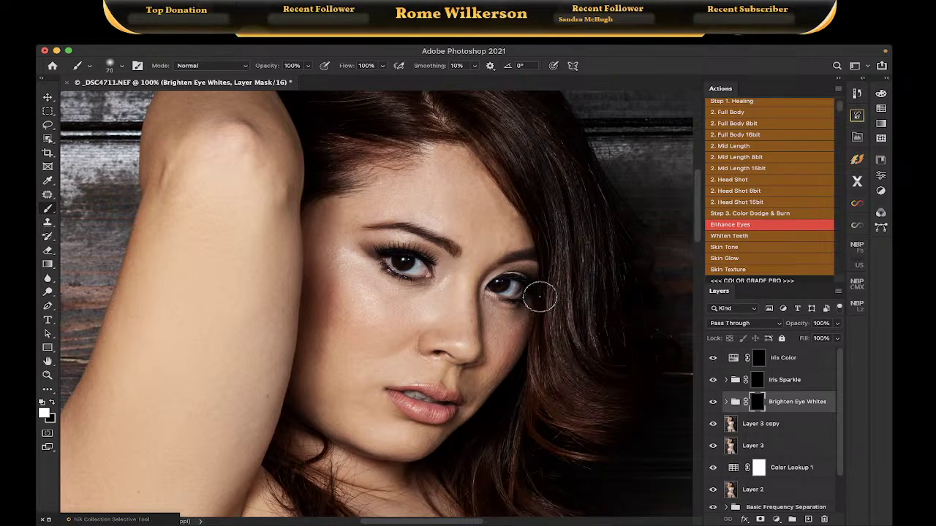
key("bracketleft")
key("bracketleft")
key("bracketleft")
key("bracketleft")
left_click_drag(515, 289, 505, 284)
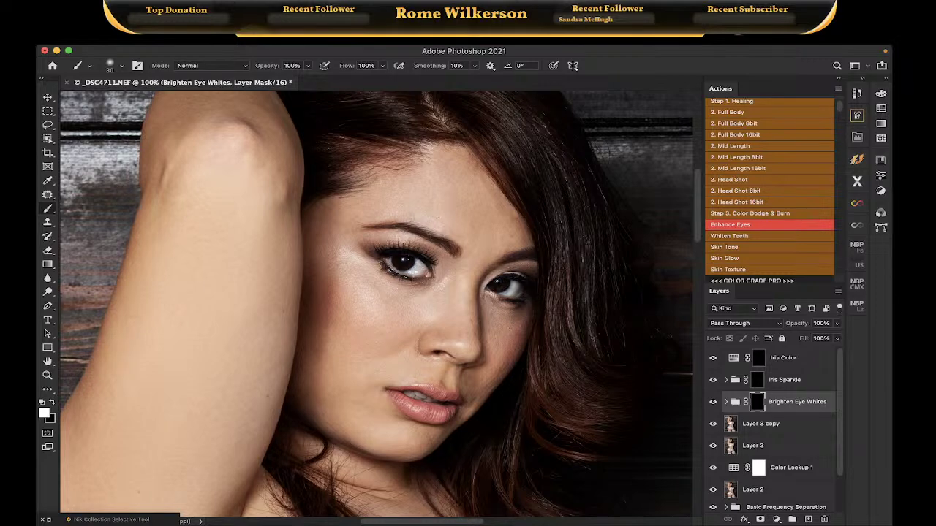
left_click_drag(512, 299, 519, 287)
Set the Brighten Eye Whites group opacity to 66%
left_click(839, 323)
left_click_drag(836, 337, 817, 338)
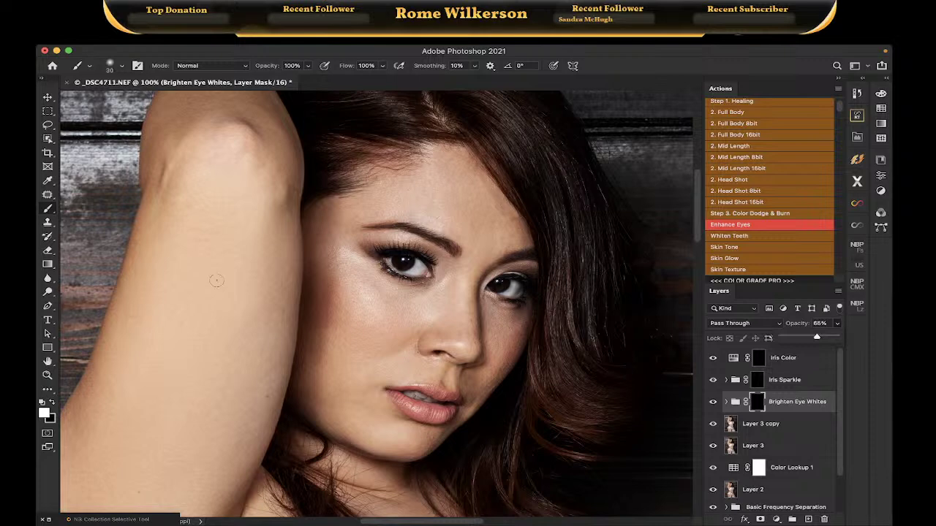
left_click(48, 375)
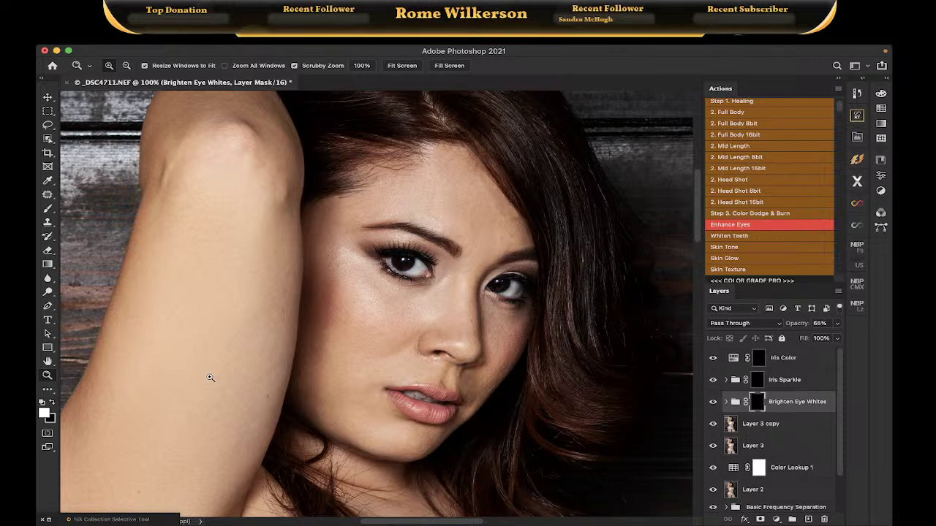
Fit the image on screen and compare it against the original Layer 1
key("super+0")
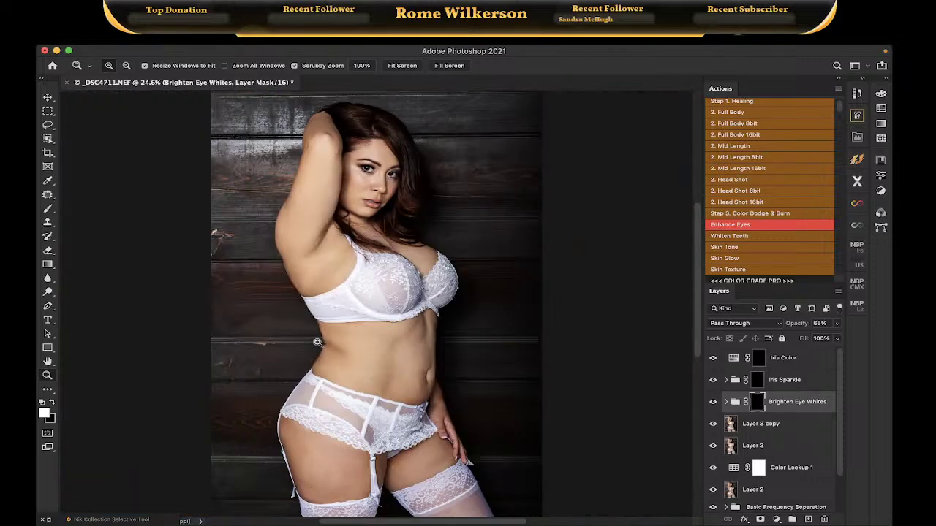
scroll(751, 370, "down", 2)
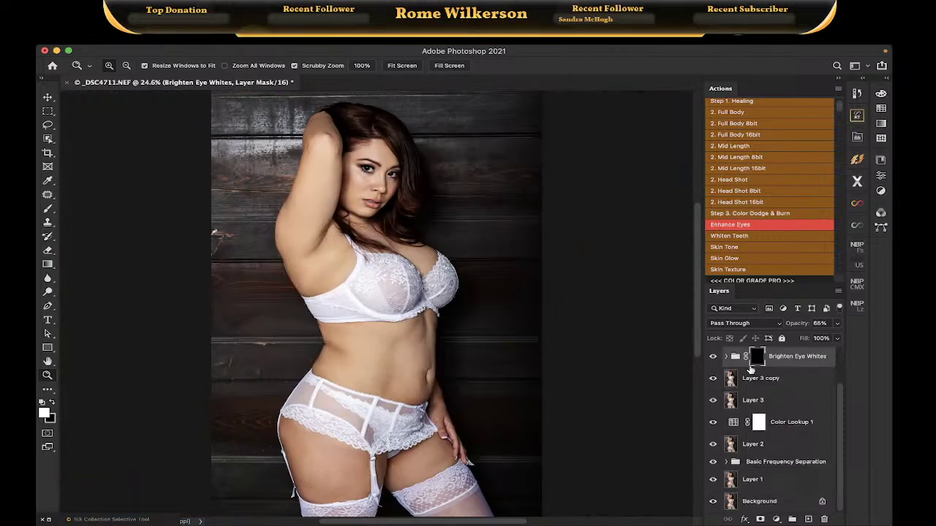
left_click(713, 480, "alt")
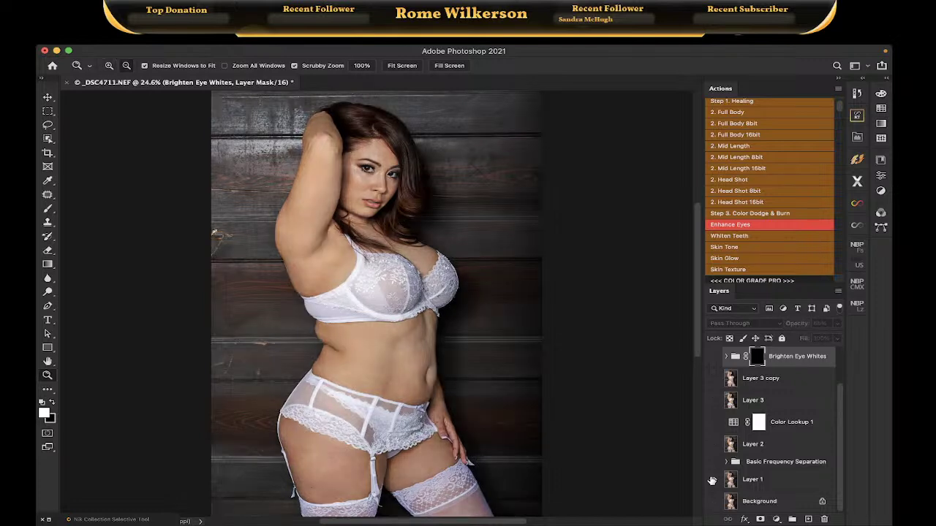
left_click(713, 480, "alt")
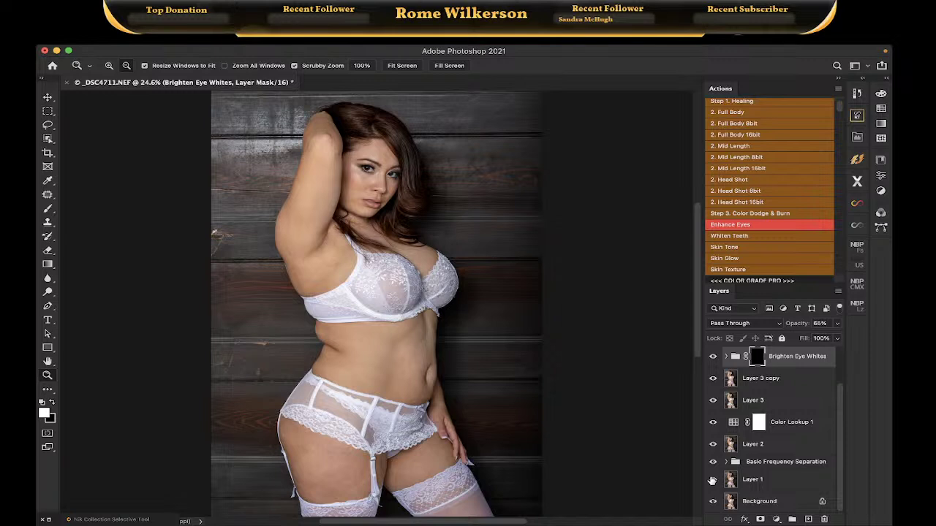
left_click(712, 462)
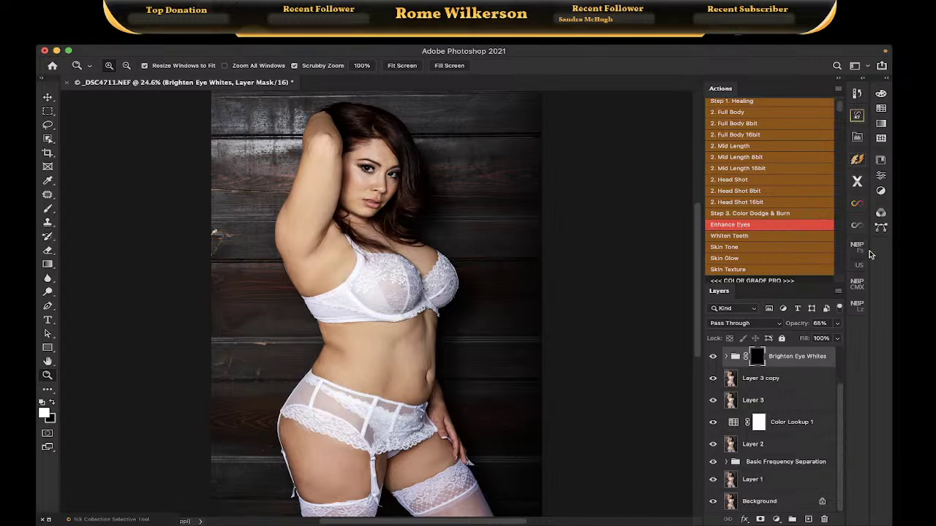
Browse the Infinite Color, Infinite Black & White and NBP Freqsep Control plugin panels
left_click(858, 206)
left_click(857, 207)
left_click(858, 227)
left_click(858, 226)
left_click(857, 245)
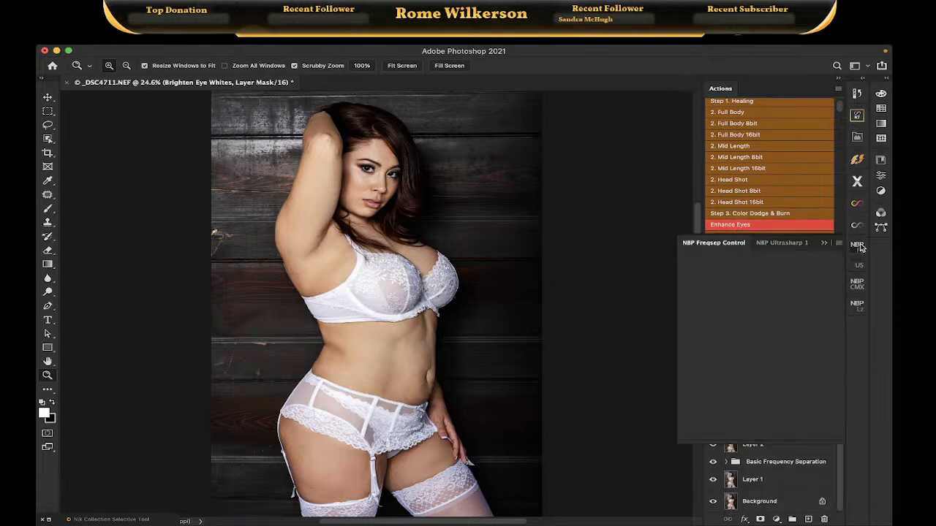
left_click(858, 247)
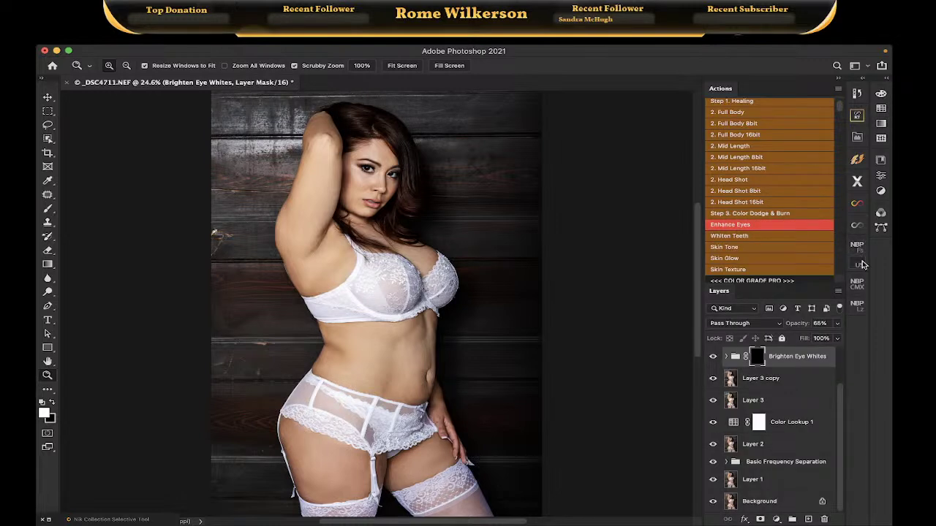